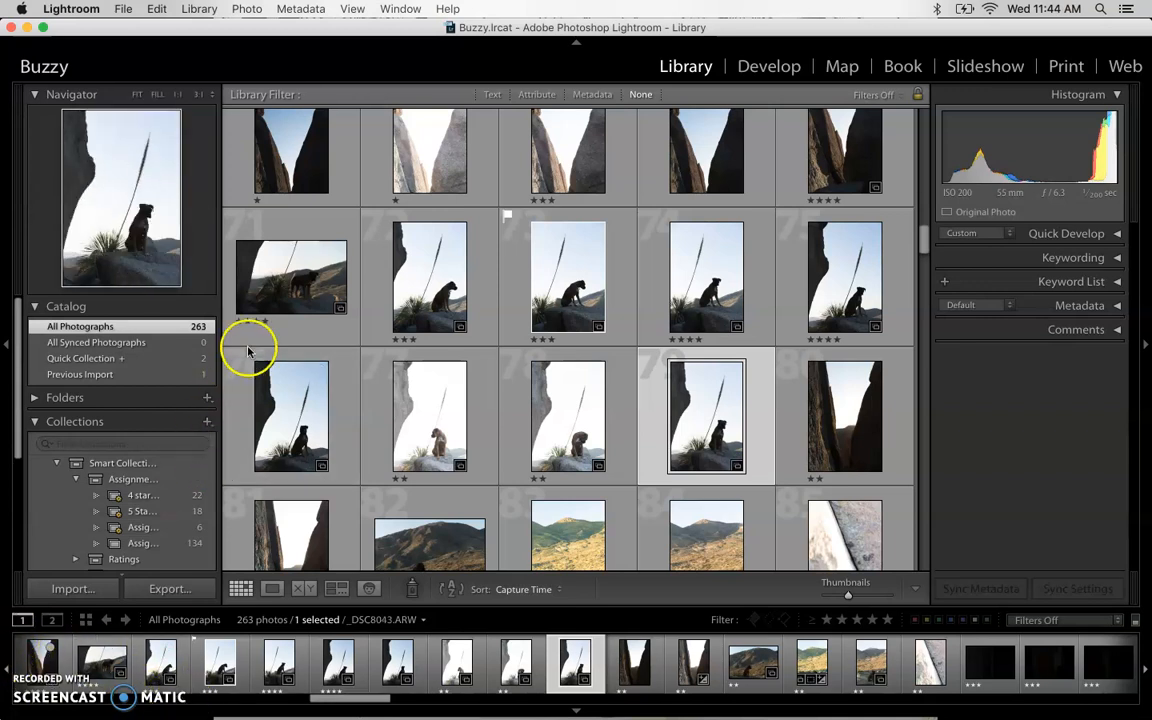
Open the photo _DSC8030.ARW of the dog on the rock in the Develop module and set its temperature to 6,628
{"action": "left_click", "coordinate": [300, 263]}
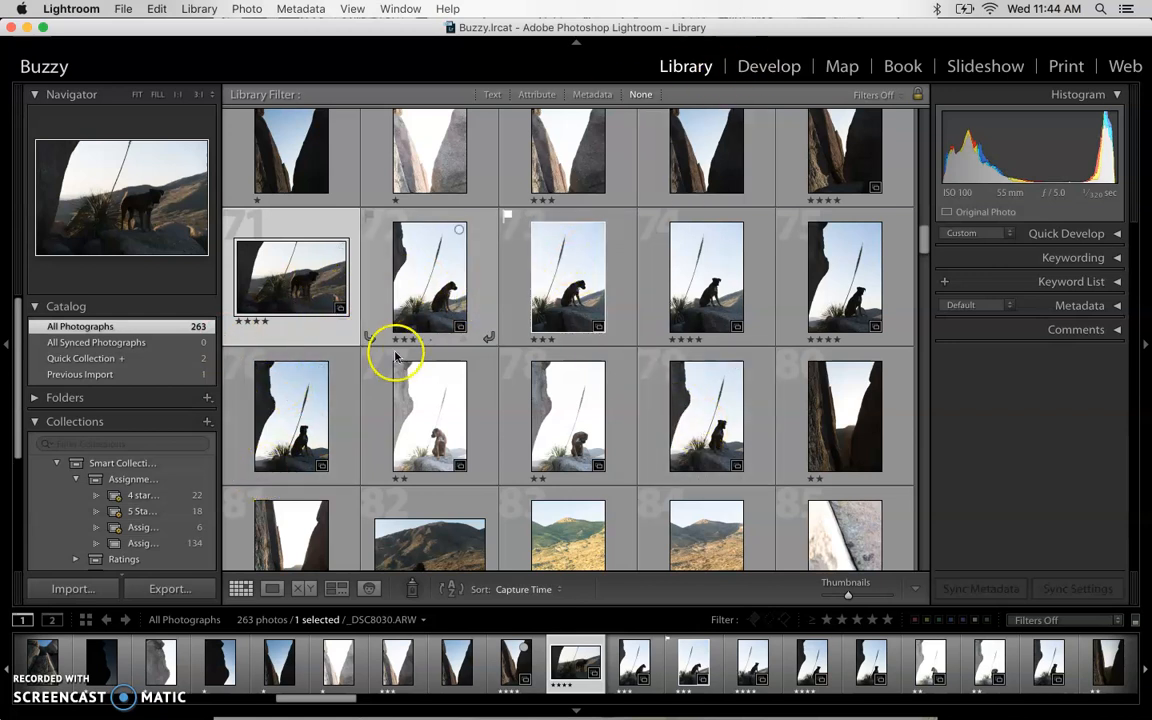
{"action": "left_click", "coordinate": [775, 70]}
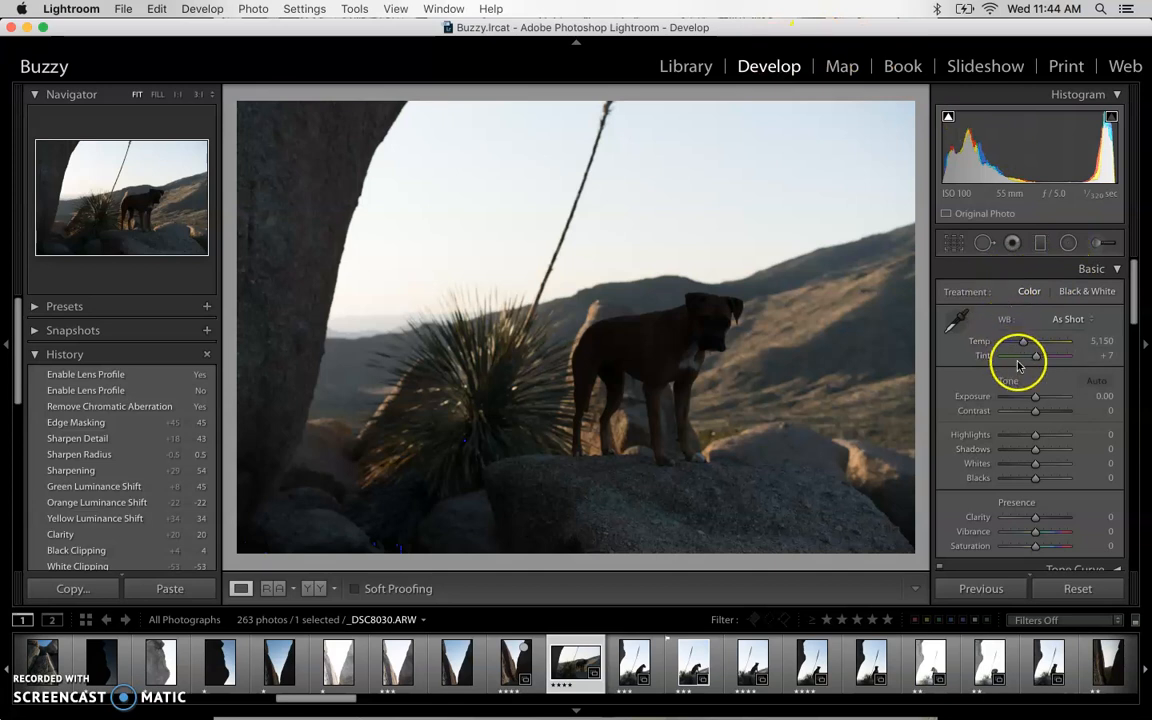
{"action": "left_click_drag", "start_coordinate": [1025, 344], "coordinate": [1038, 344]}
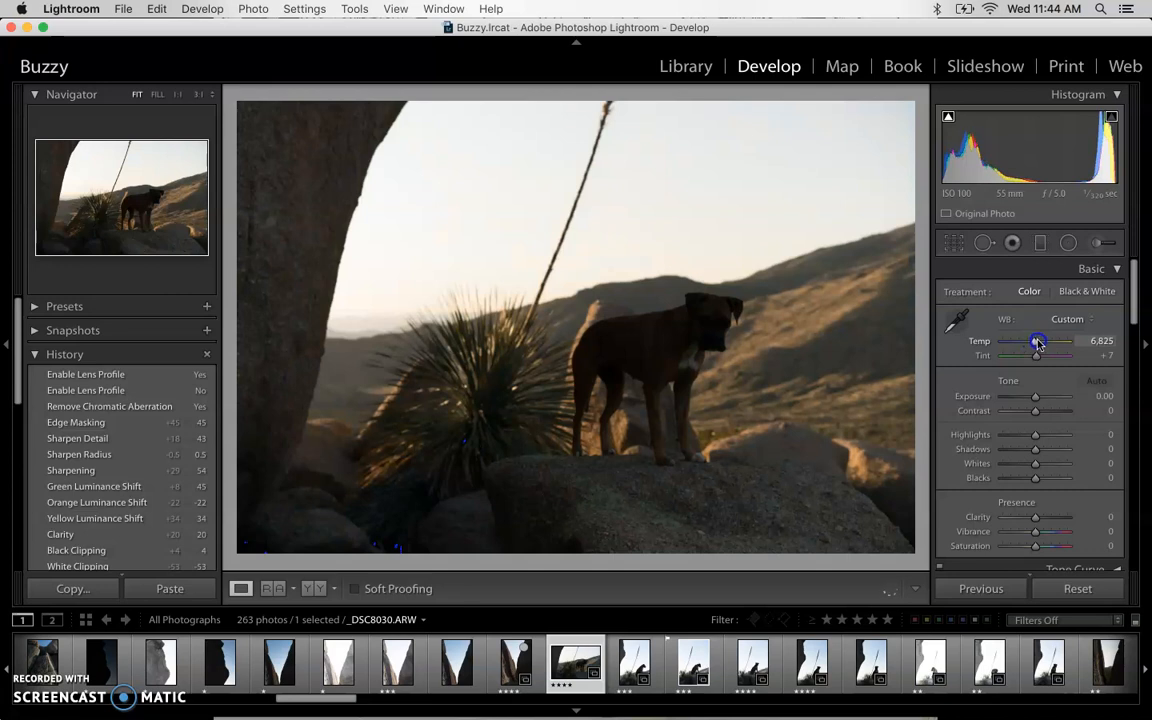
{"action": "left_click_drag", "start_coordinate": [1038, 343], "coordinate": [1035, 343]}
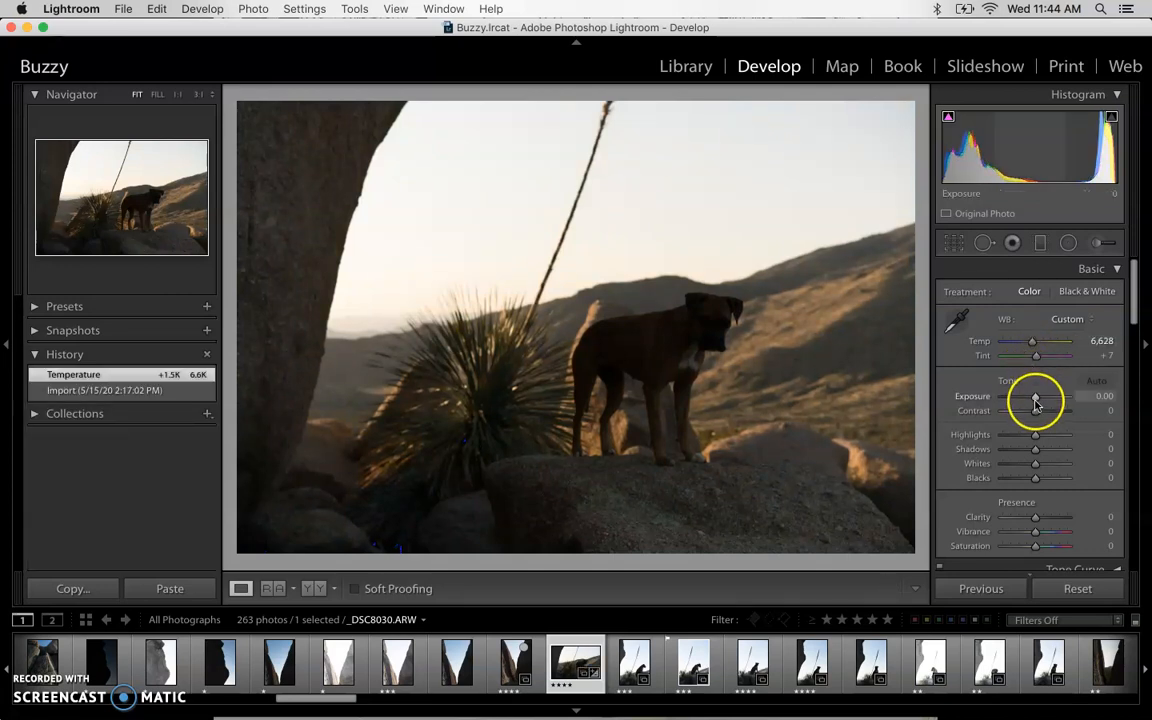
Set exposure to +0.70, highlights +13, shadows +30, whites +7, blacks +38 and clarity +20
{"action": "mouse_move", "coordinate": [1035, 400]}
{"action": "left_mouse_down"}
{"action": "mouse_move", "coordinate": [1052, 398]}
{"action": "mouse_move", "coordinate": [1040, 399]}
{"action": "left_mouse_up"}
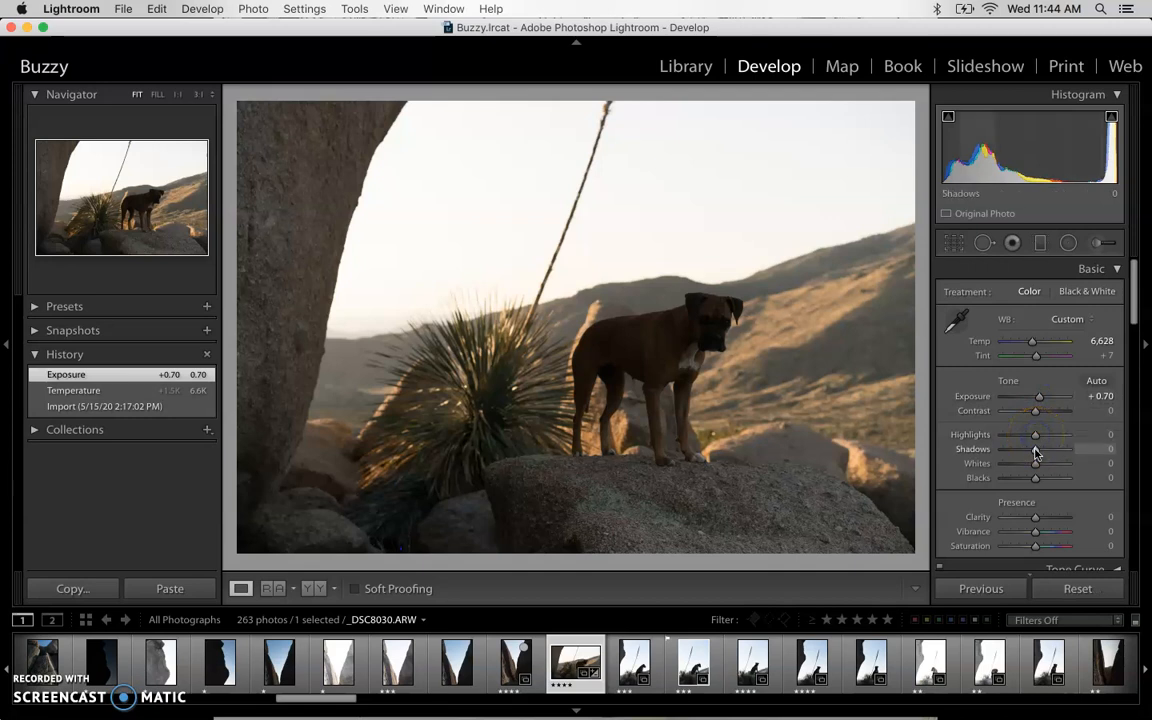
{"action": "left_click_drag", "start_coordinate": [1036, 452], "coordinate": [1046, 451]}
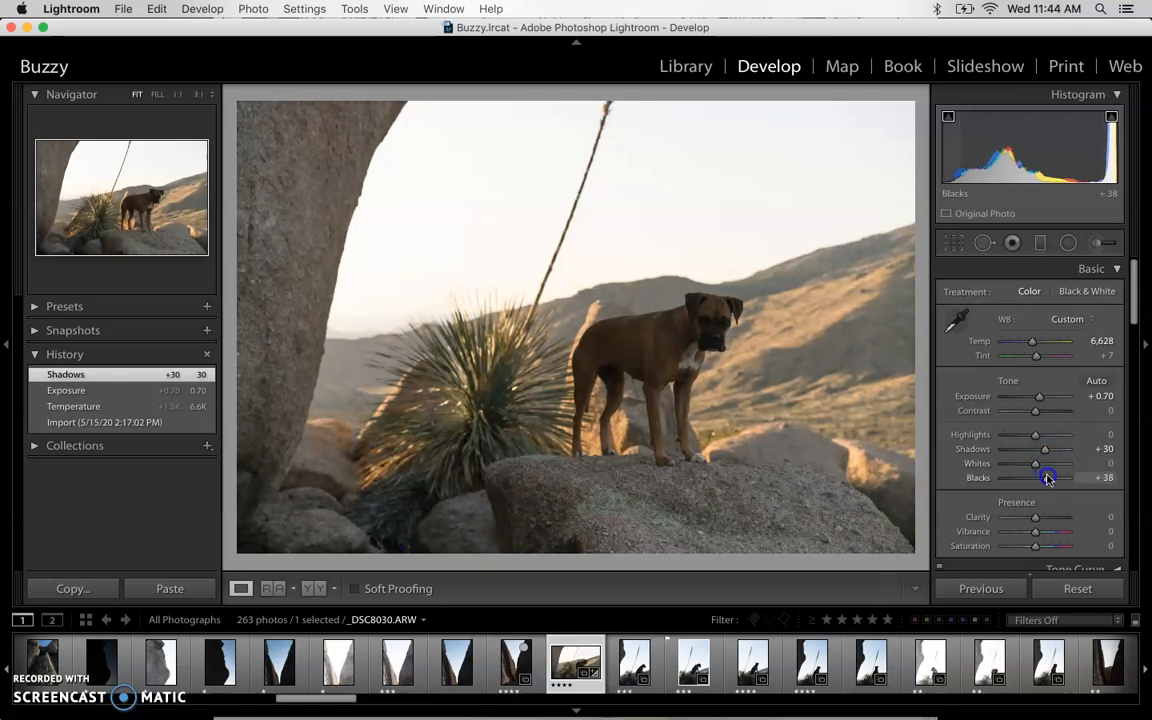
{"action": "left_click_drag", "start_coordinate": [1047, 478], "coordinate": [1040, 437]}
{"action": "left_click", "coordinate": [1036, 466], "text": "alt"}
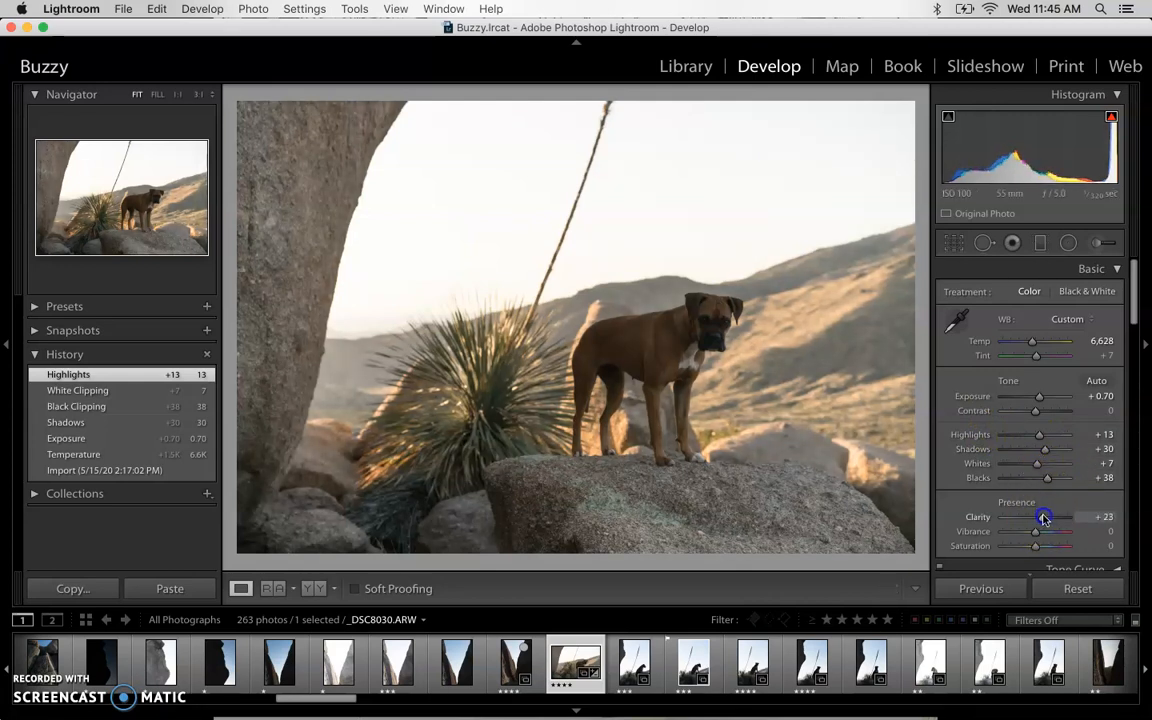
{"action": "left_click_drag", "start_coordinate": [1042, 517], "coordinate": [1042, 517]}
Try shifting the yellow and green hues to -100 with the targeted adjustment tool on the image
{"action": "scroll", "coordinate": [1018, 502], "scroll_direction": "down", "scroll_amount": 10}
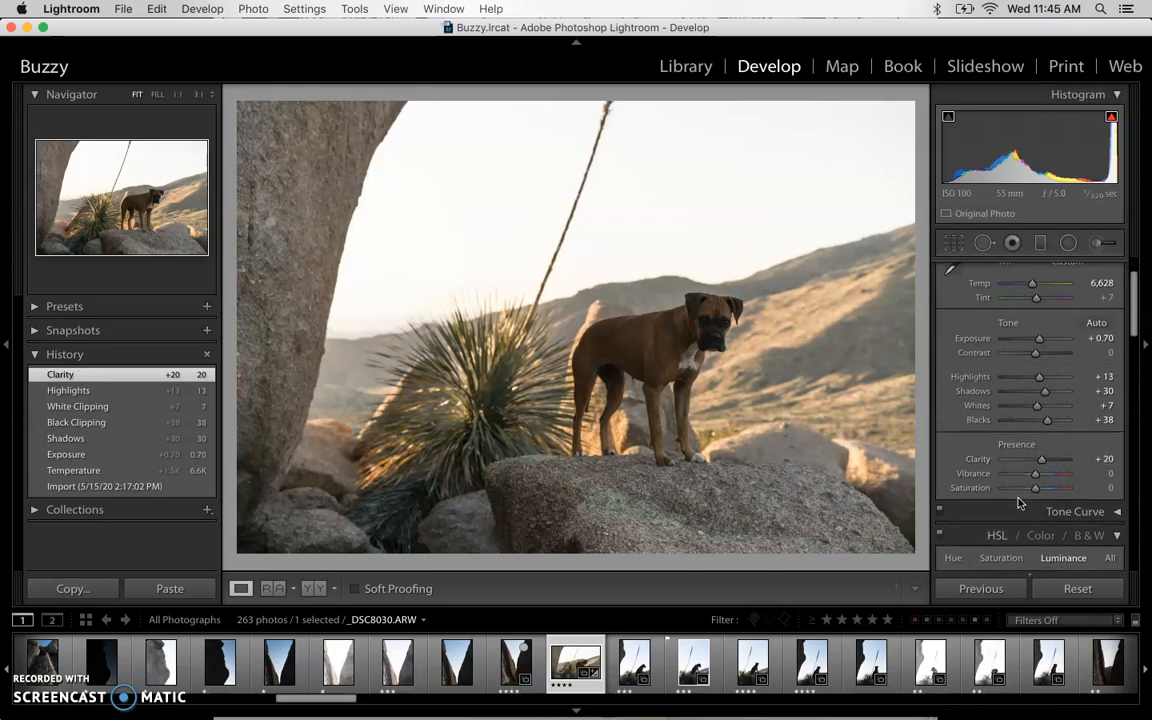
{"action": "scroll", "coordinate": [1018, 502], "scroll_direction": "down", "scroll_amount": 3}
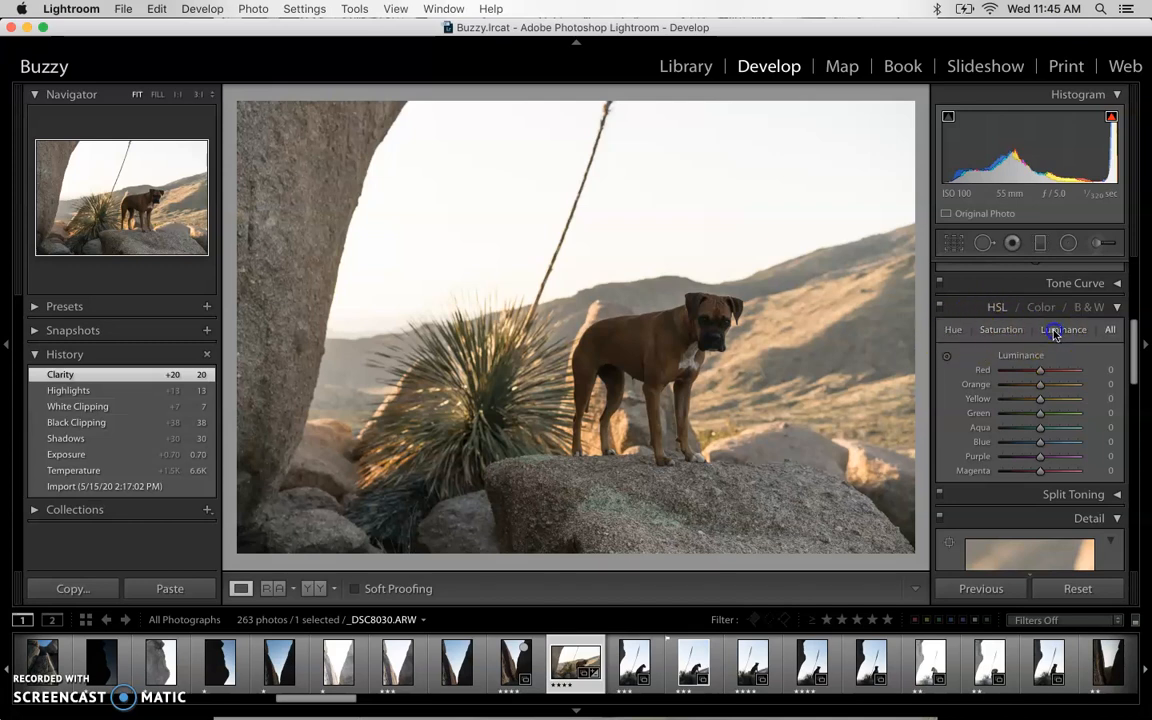
{"action": "left_click", "coordinate": [953, 331]}
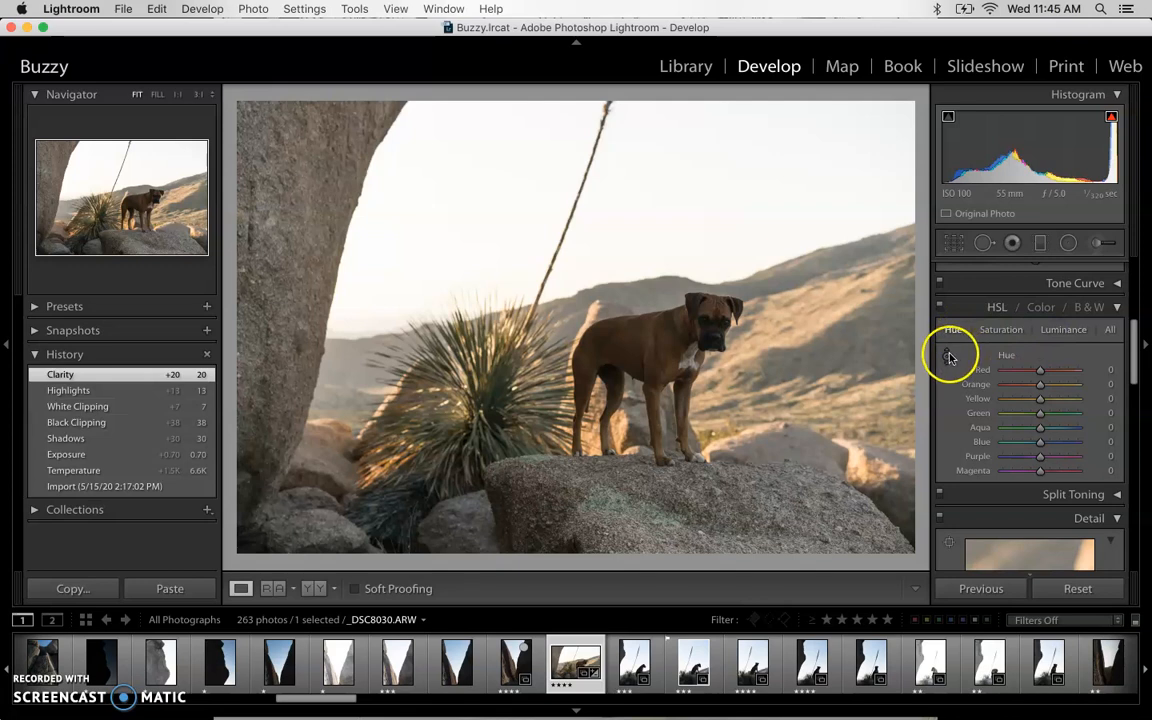
{"action": "left_click", "coordinate": [947, 355]}
{"action": "left_click_drag", "start_coordinate": [527, 263], "coordinate": [503, 465]}
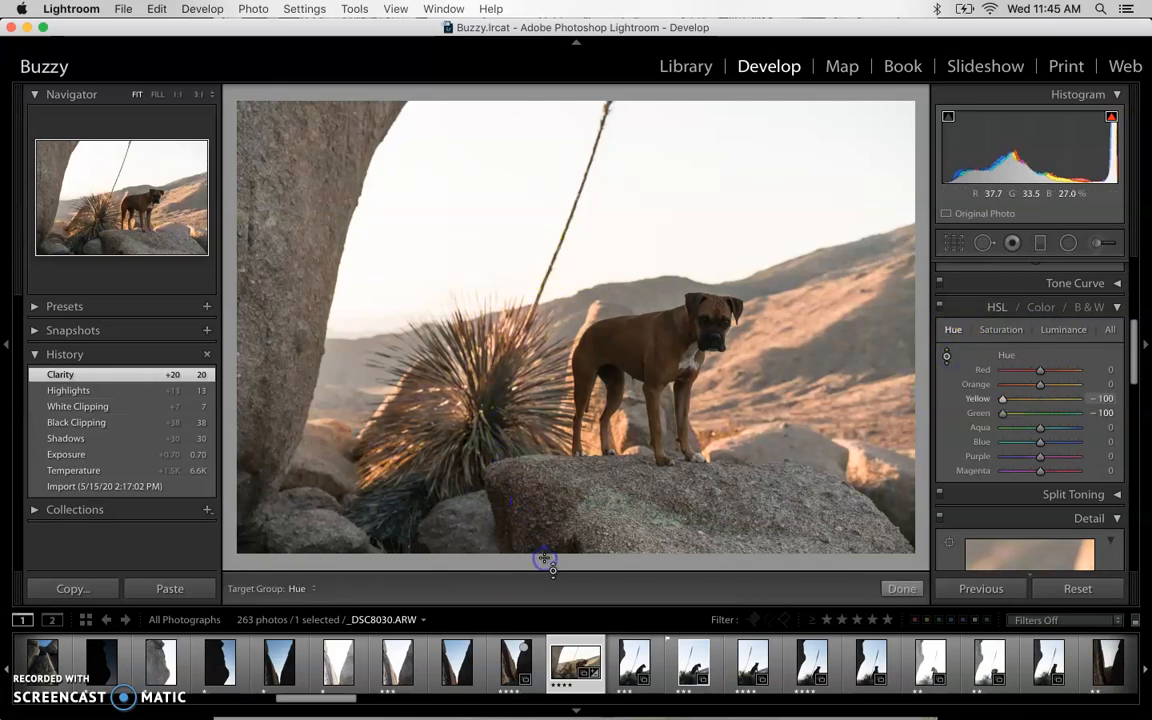
{"action": "left_click_drag", "start_coordinate": [544, 558], "coordinate": [545, 556]}
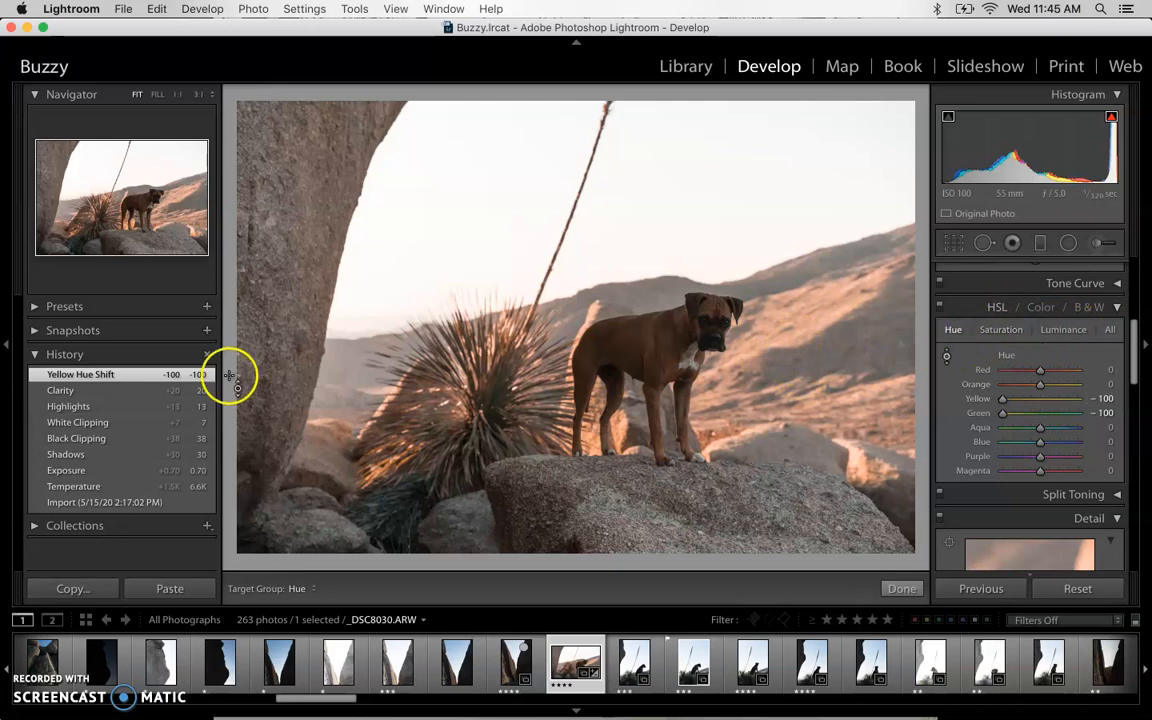
Undo the hue shift by returning to the Clarity state in the photo's history
{"action": "left_click", "coordinate": [35, 355]}
{"action": "left_click", "coordinate": [35, 355]}
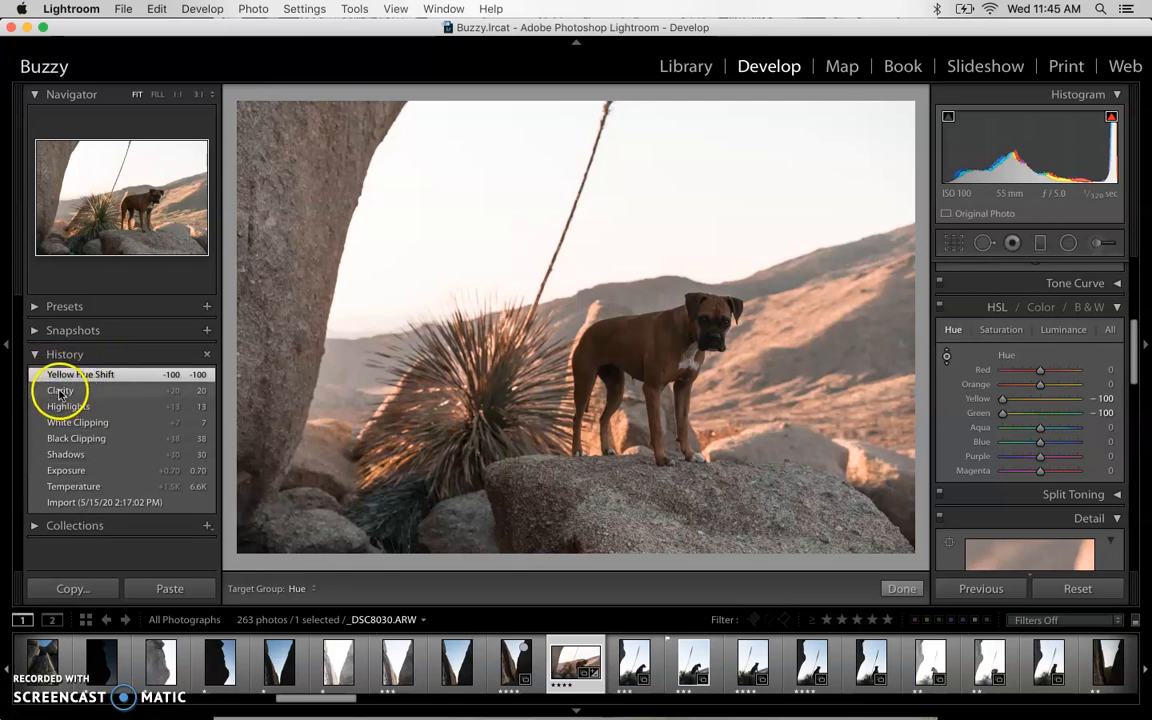
{"action": "left_click", "coordinate": [59, 391]}
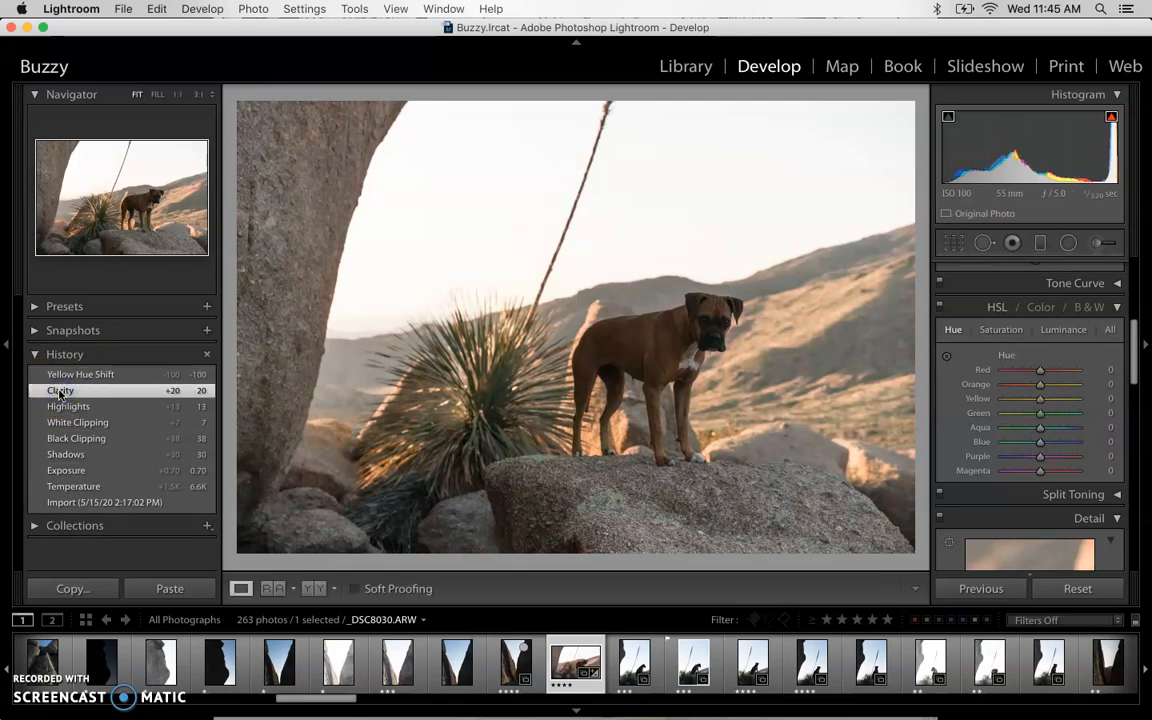
Use targeted luminance adjustment on the plant and dog to set orange to +16, yellow to -61 and green to -100
{"action": "left_click", "coordinate": [1058, 330]}
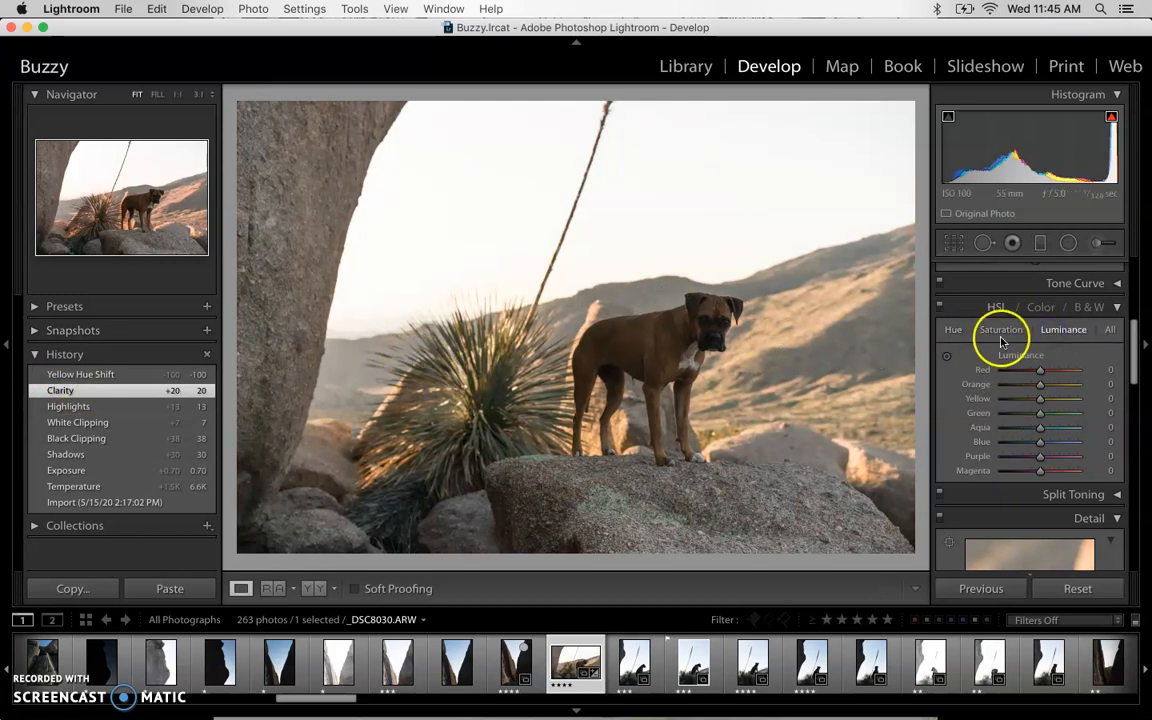
{"action": "left_click", "coordinate": [946, 355]}
{"action": "left_click_drag", "start_coordinate": [497, 406], "coordinate": [512, 240]}
{"action": "left_click", "coordinate": [733, 337]}
{"action": "left_click_drag", "start_coordinate": [657, 333], "coordinate": [657, 331]}
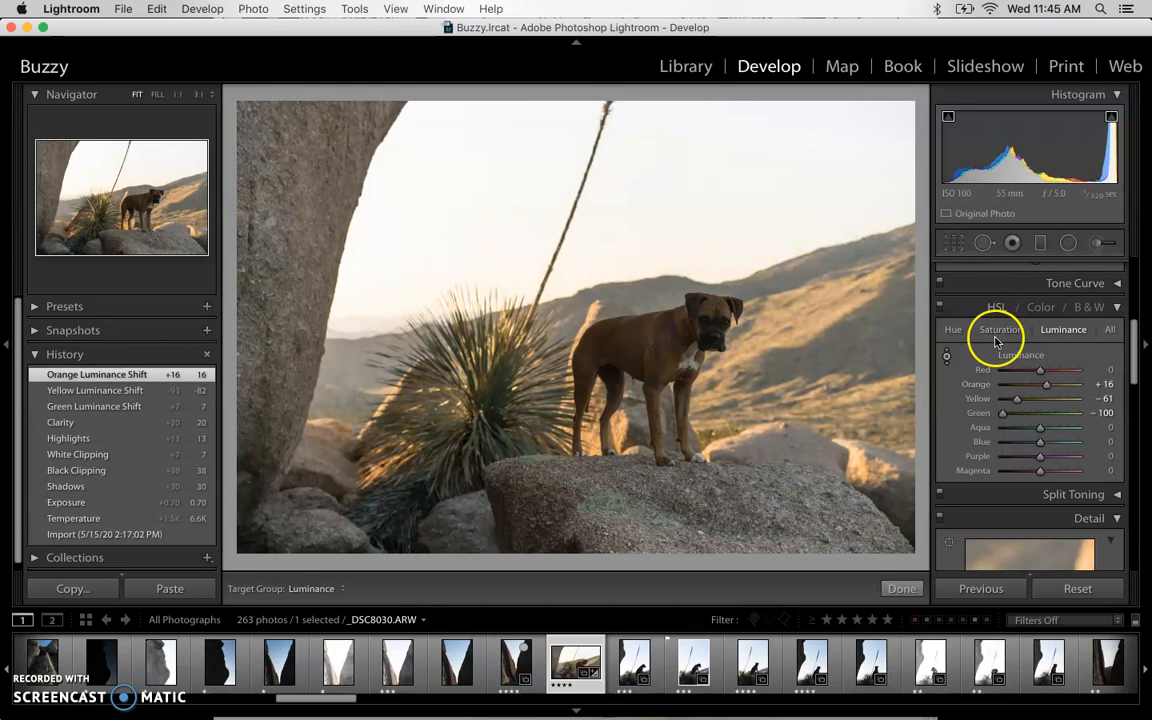
Set the sharpening amount to 70 while previewing it in grayscale
{"action": "scroll", "coordinate": [993, 402], "scroll_direction": "down", "scroll_amount": 5}
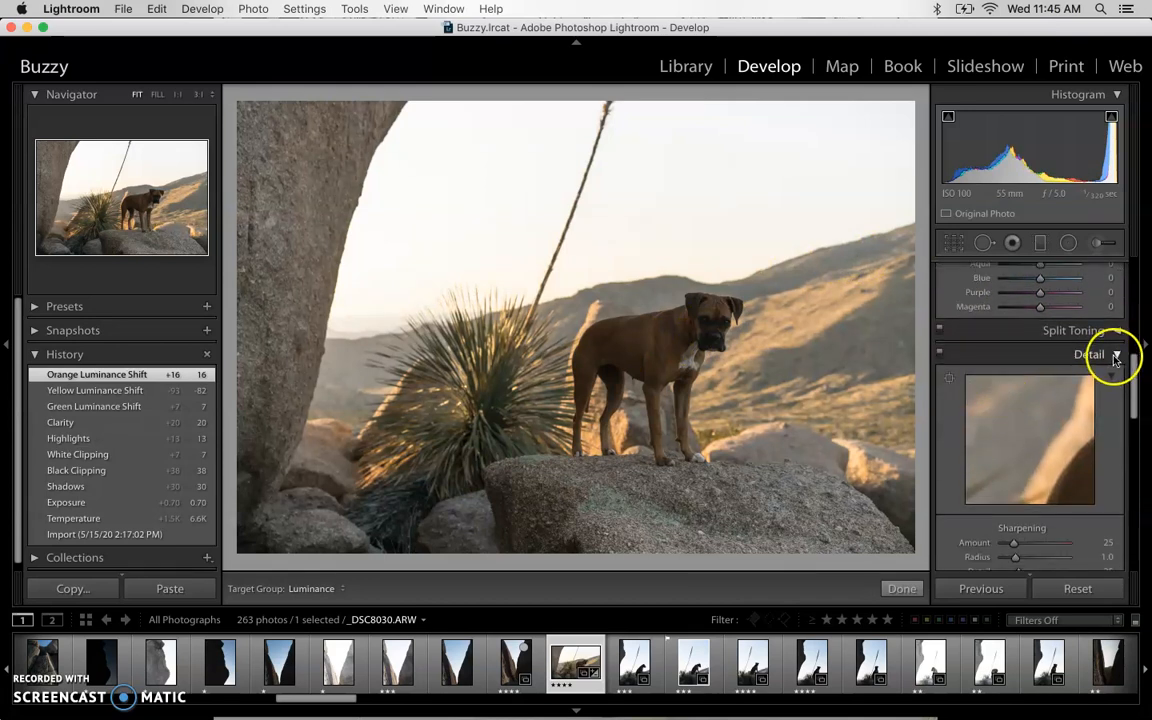
{"action": "scroll", "coordinate": [1070, 470], "scroll_direction": "down", "scroll_amount": 2}
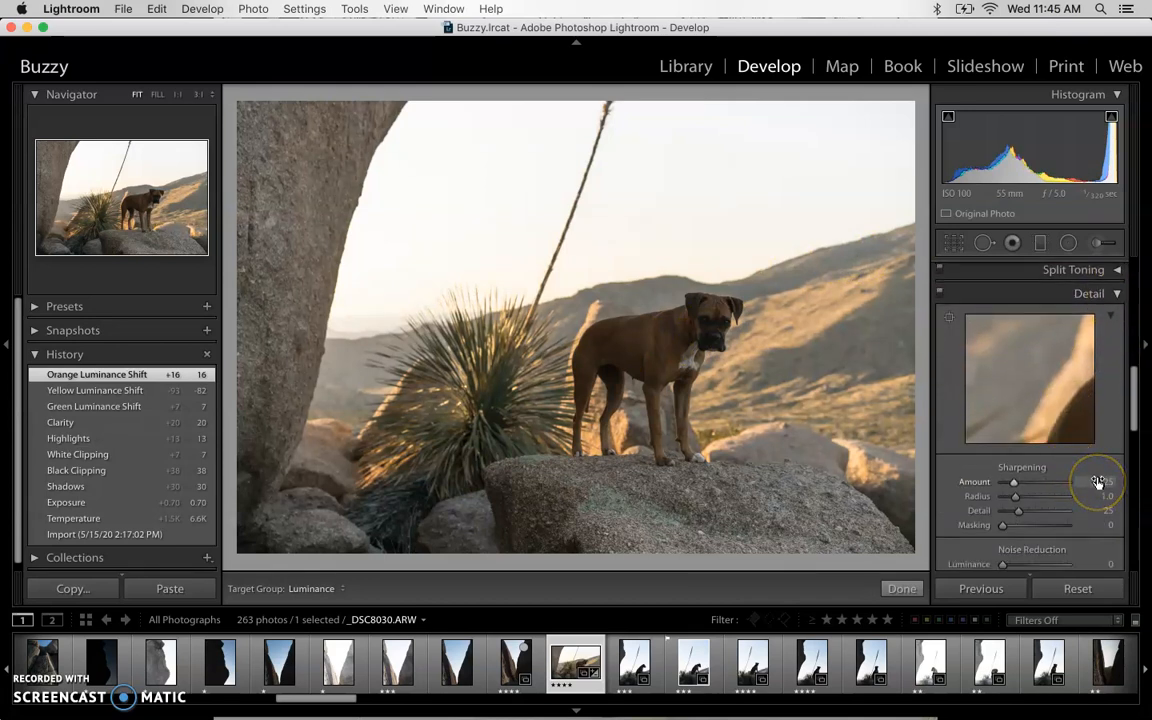
{"action": "left_click", "coordinate": [1097, 482]}
{"action": "key", "text": "alt"}
{"action": "left_click_drag", "start_coordinate": [1014, 482], "coordinate": [1020, 484]}
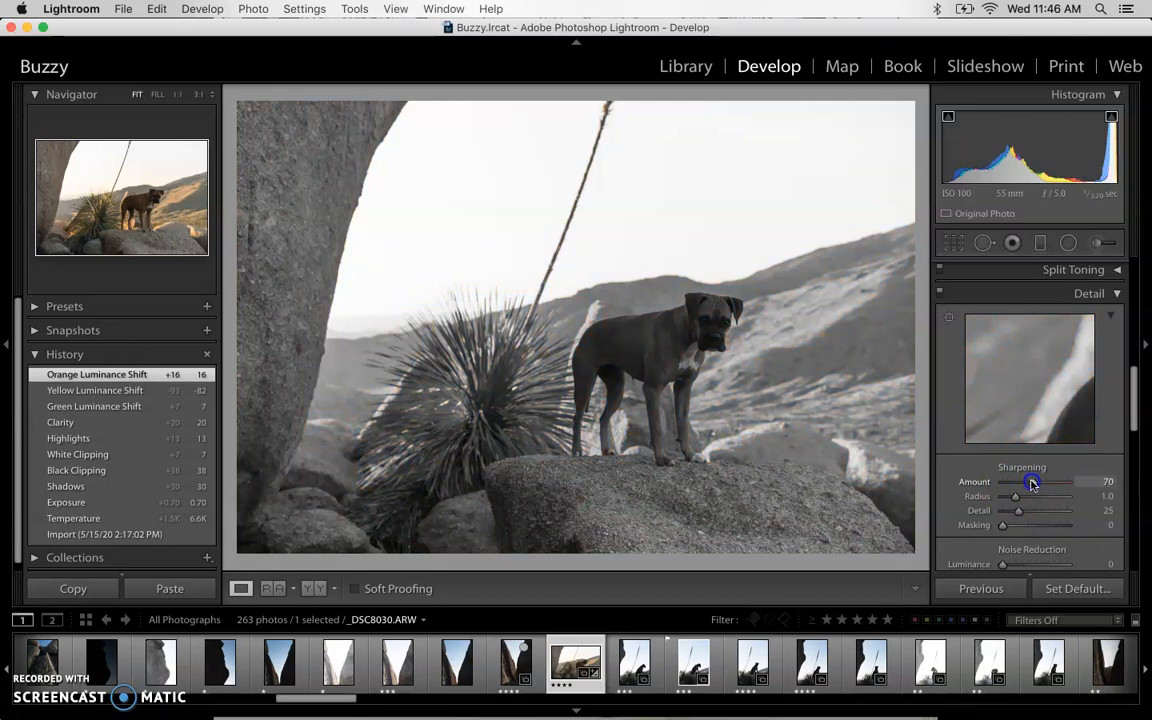
{"action": "left_click_drag", "start_coordinate": [1033, 484], "coordinate": [1034, 483]}
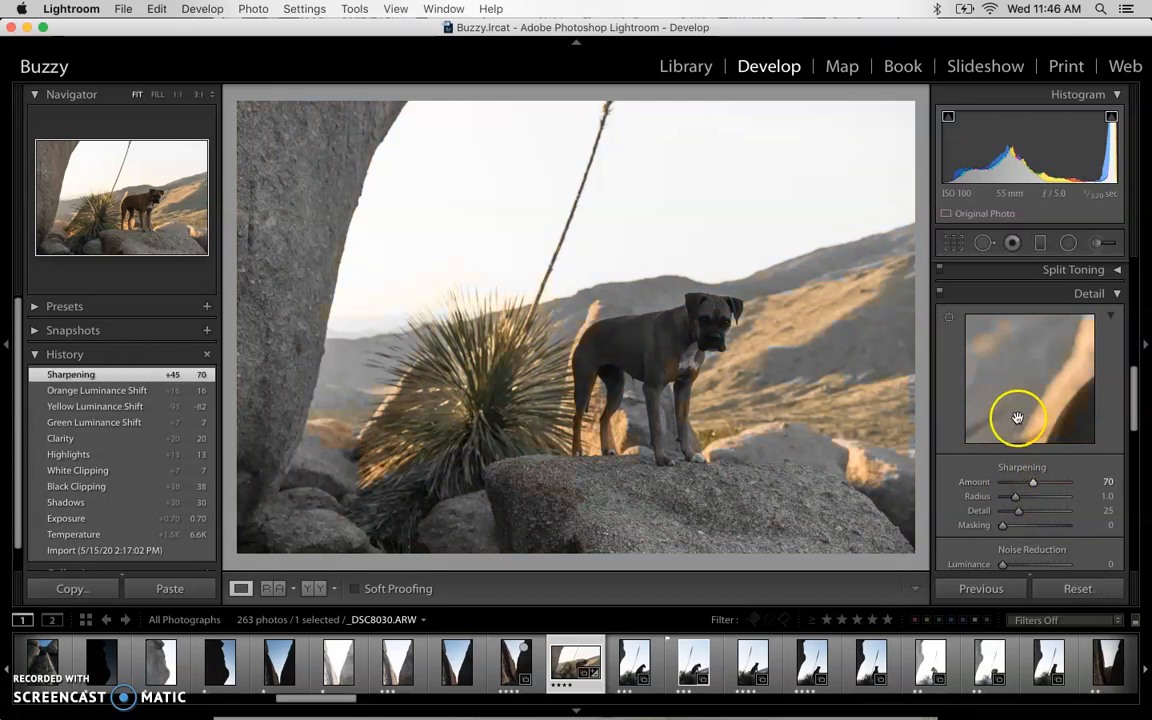
Center the sharpening detail preview on the dog's face
{"action": "left_click_drag", "start_coordinate": [1037, 413], "coordinate": [977, 370]}
{"action": "left_click", "coordinate": [948, 322]}
{"action": "left_click", "coordinate": [732, 322]}
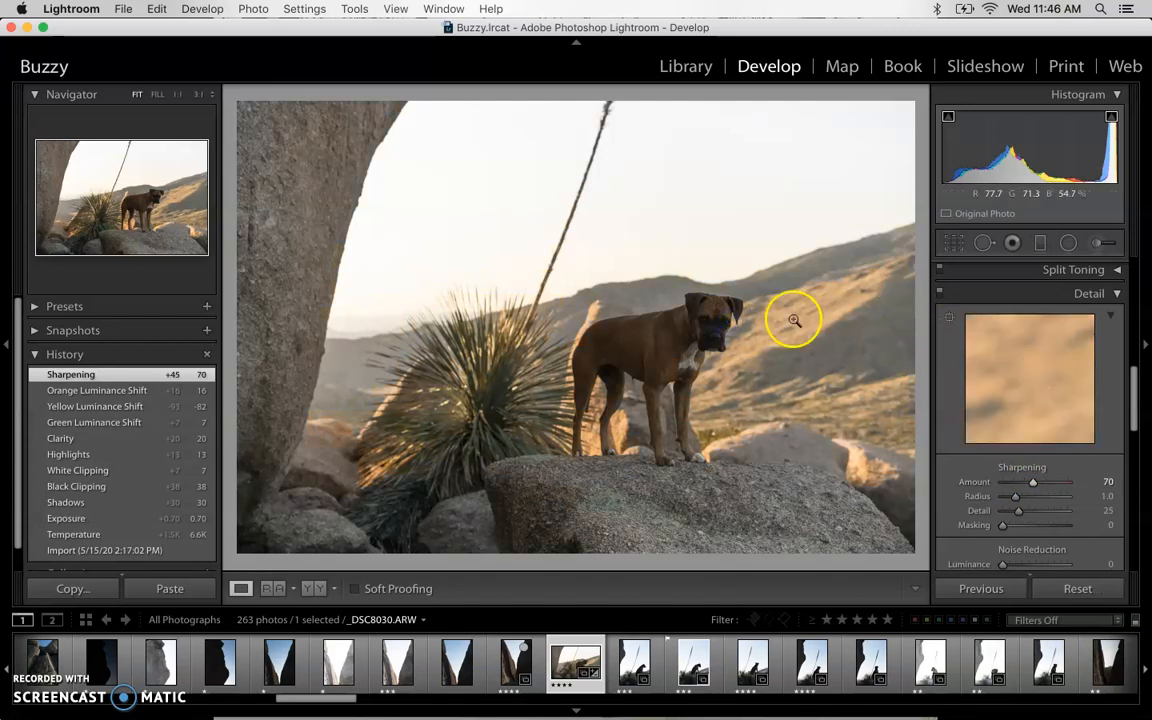
{"action": "left_click", "coordinate": [735, 316]}
Set the sharpening radius to 0.5 and the masking to 52
{"action": "left_click", "coordinate": [985, 461]}
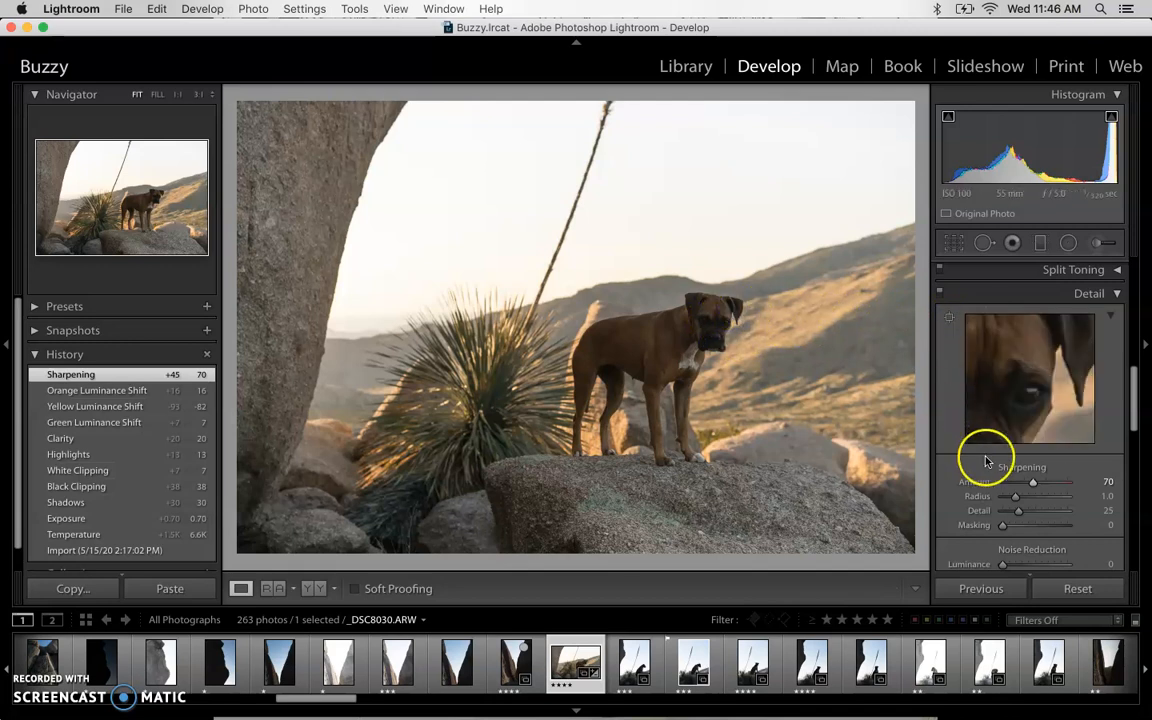
{"action": "left_click", "coordinate": [1016, 498], "text": "alt"}
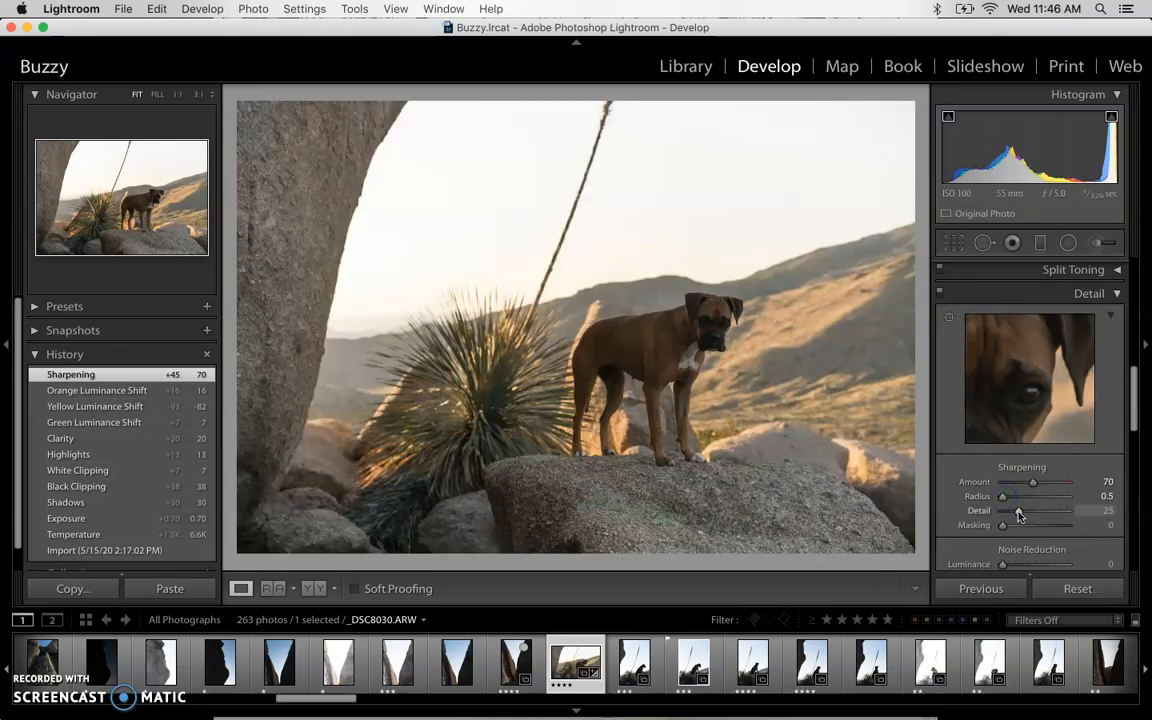
{"action": "left_click_drag", "start_coordinate": [1005, 528], "coordinate": [1037, 528]}
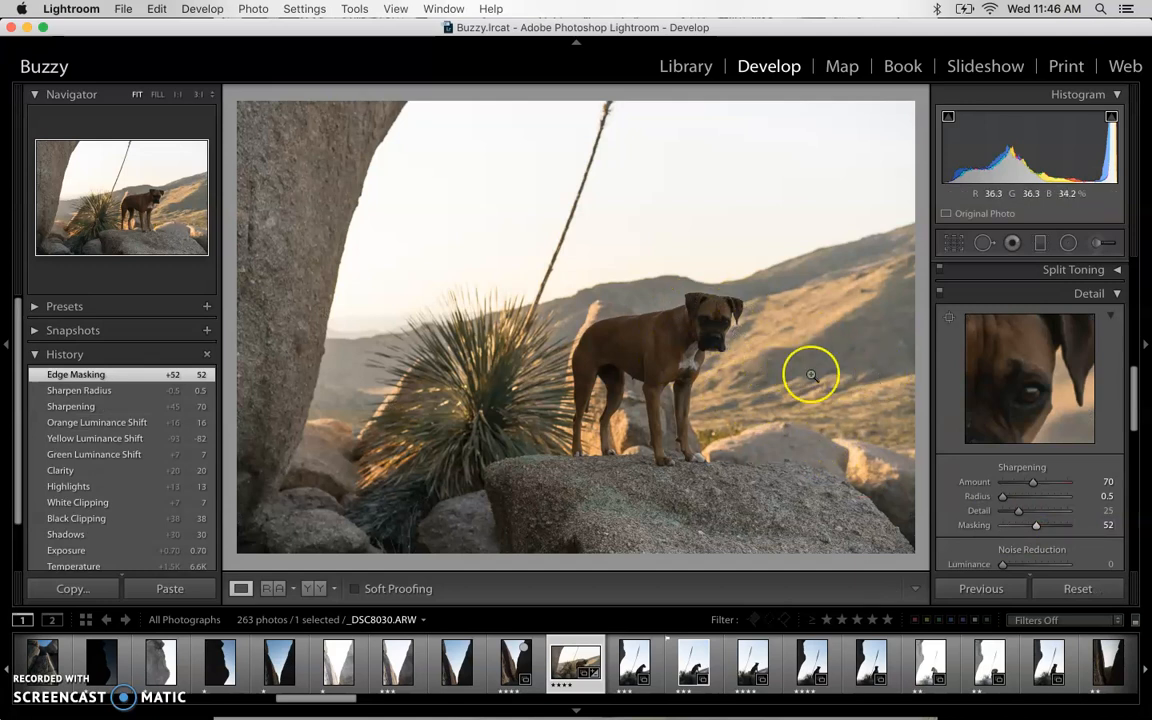
Enable removal of chromatic aberration in the lens corrections
{"action": "scroll", "coordinate": [1036, 476], "scroll_direction": "down", "scroll_amount": 4}
{"action": "scroll", "coordinate": [1040, 484], "scroll_direction": "down", "scroll_amount": 5}
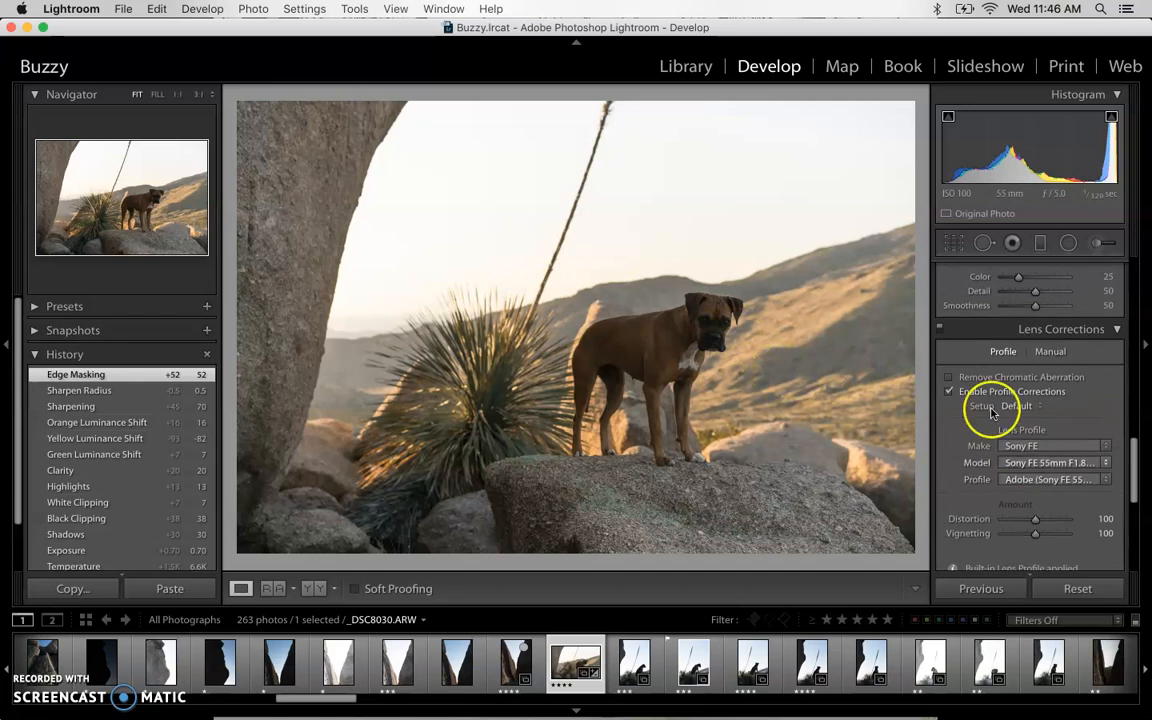
{"action": "left_click", "coordinate": [1010, 378]}
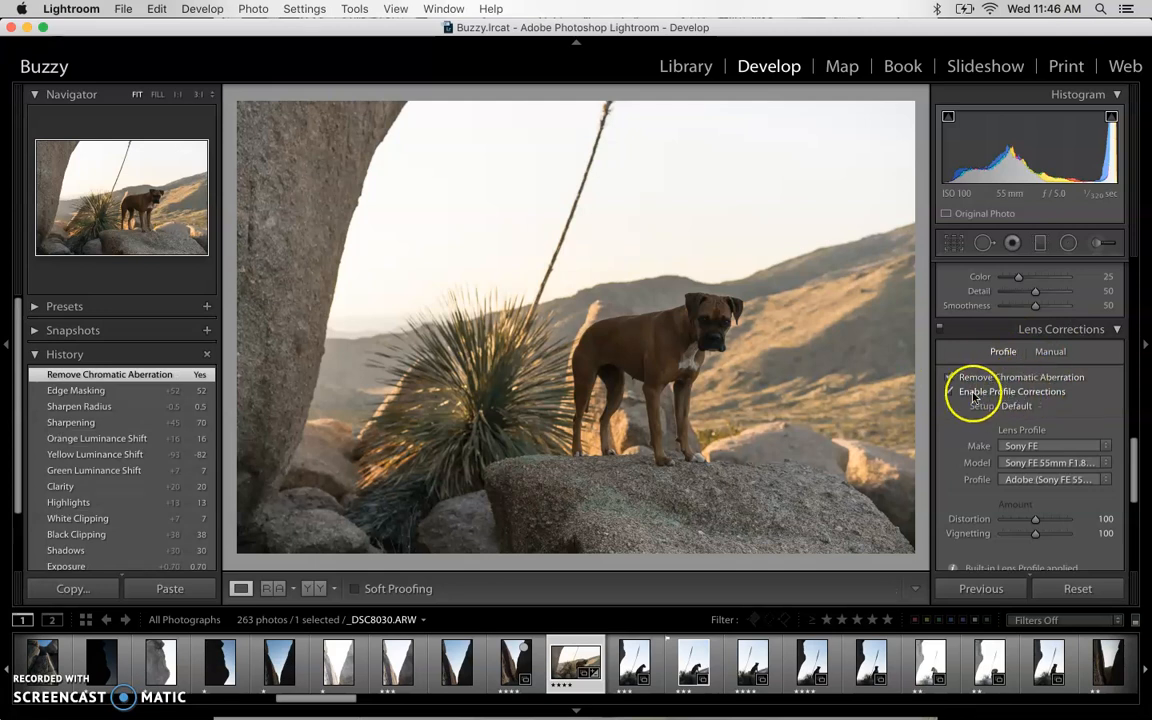
Add a post-crop vignette with amount -7 and feather 72, and set the grain amount to 21
{"action": "scroll", "coordinate": [1010, 398], "scroll_direction": "down", "scroll_amount": 2}
{"action": "scroll", "coordinate": [1010, 398], "scroll_direction": "down", "scroll_amount": 6}
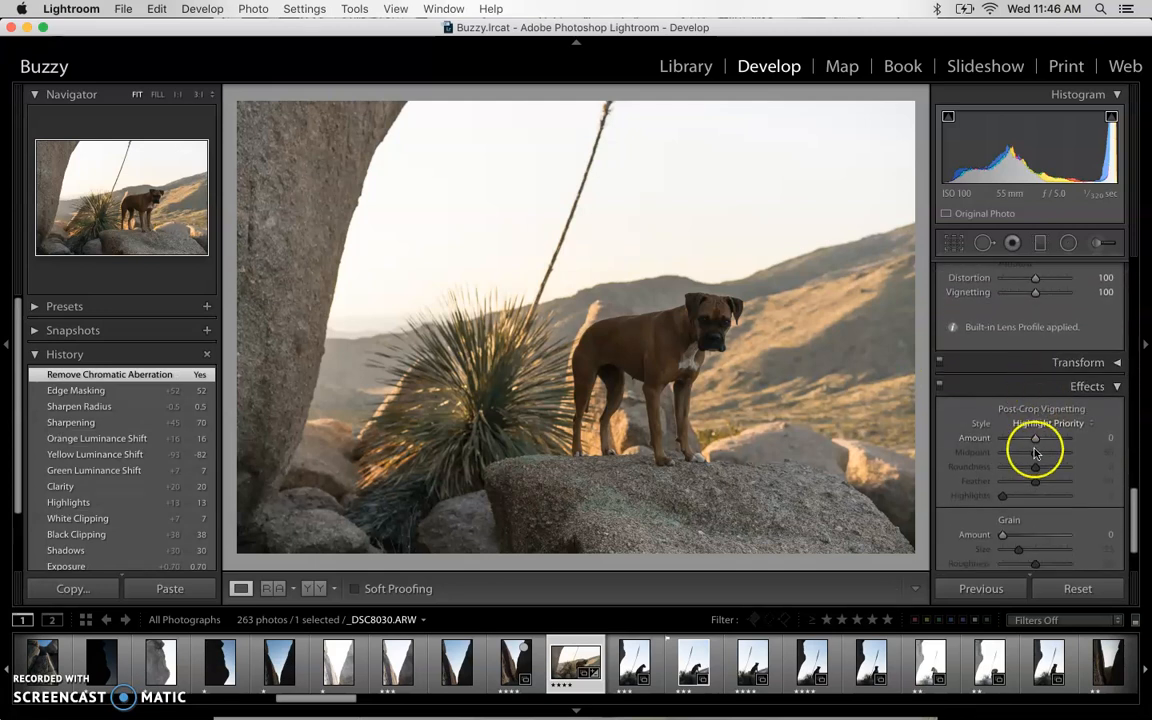
{"action": "left_click_drag", "start_coordinate": [1035, 437], "coordinate": [1033, 437]}
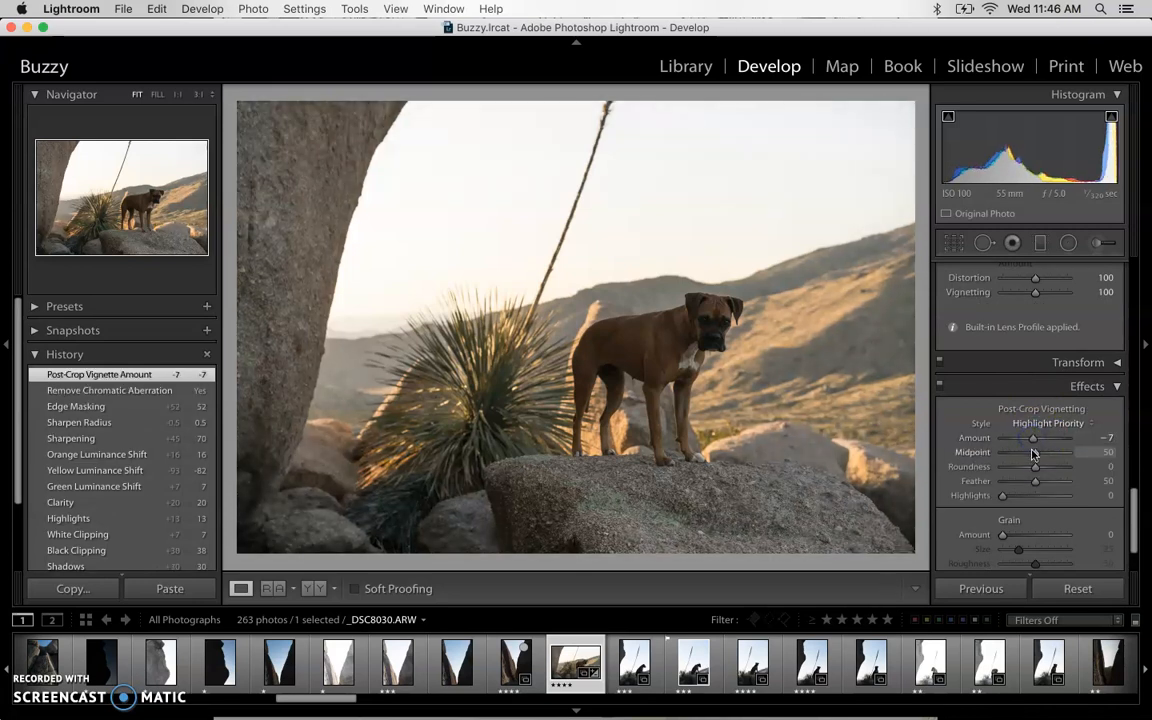
{"action": "left_click_drag", "start_coordinate": [1070, 481], "coordinate": [1047, 478]}
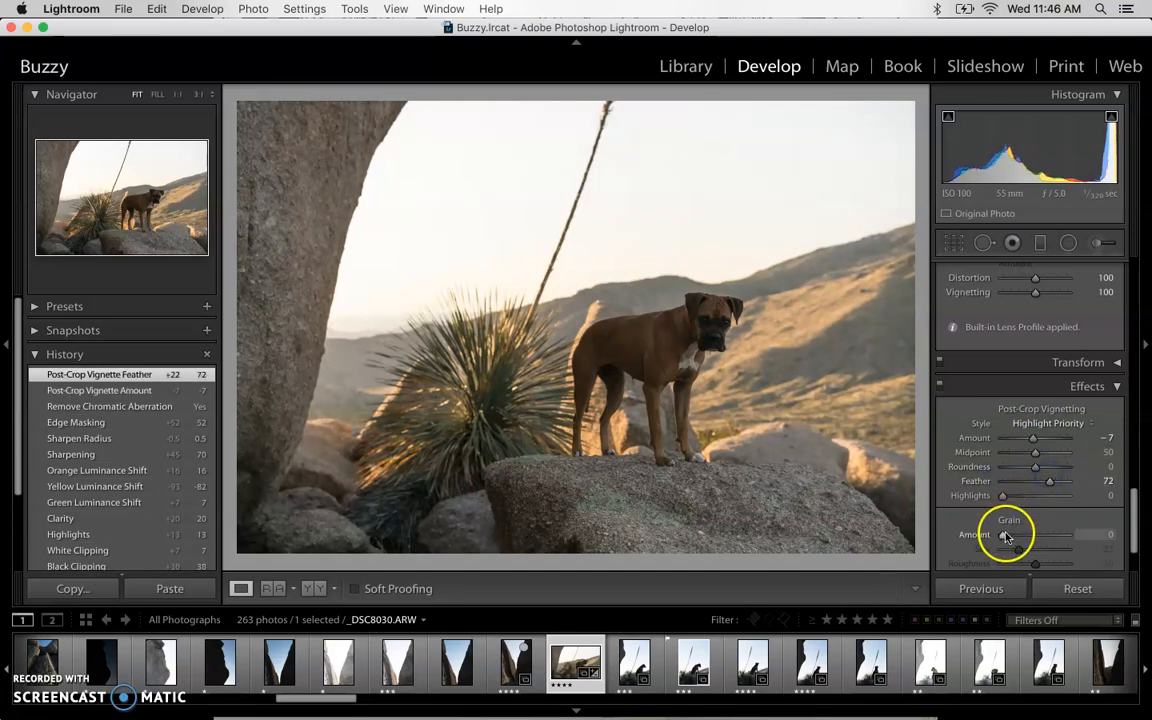
{"action": "left_click_drag", "start_coordinate": [1019, 535], "coordinate": [1015, 535]}
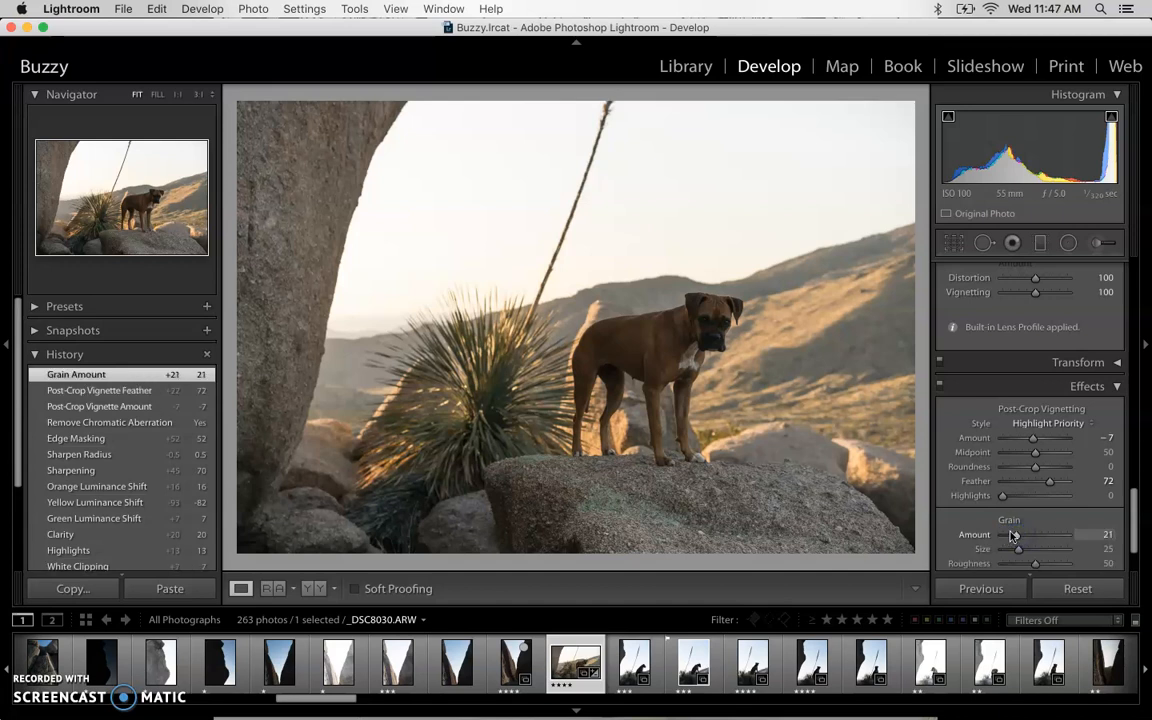
{"action": "scroll", "coordinate": [1023, 481], "scroll_direction": "down", "scroll_amount": 3}
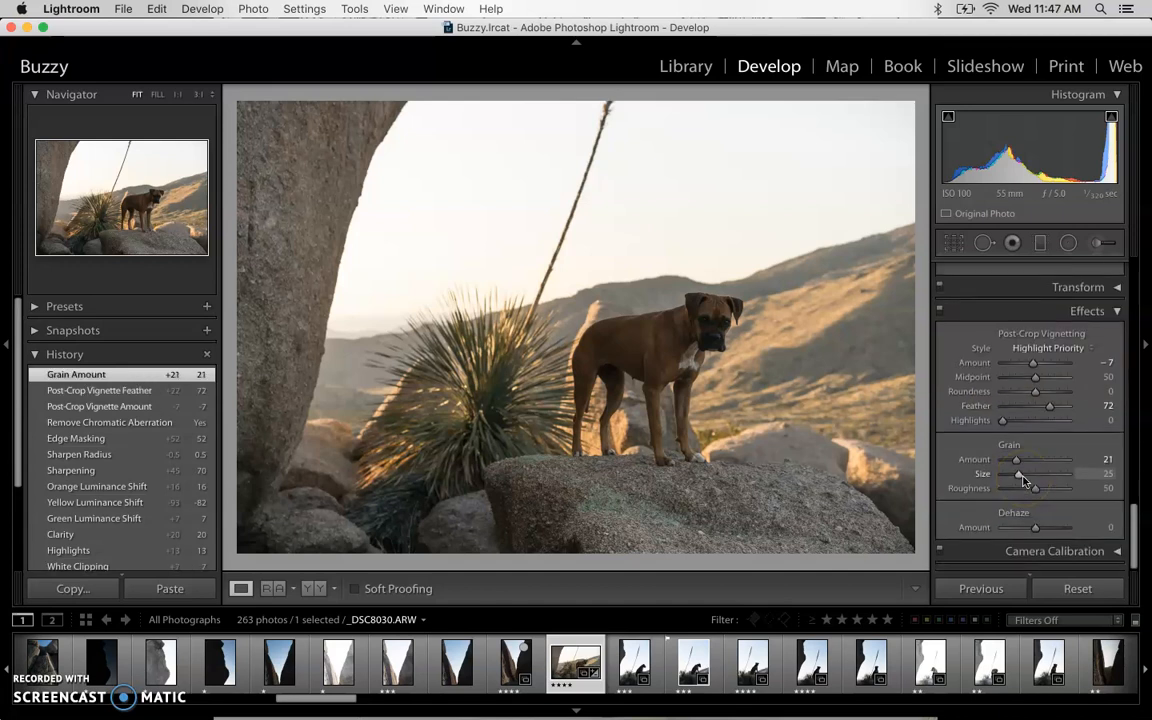
Collapse the Effects, Lens Corrections and Detail sections of the develop settings
{"action": "scroll", "coordinate": [1023, 481], "scroll_direction": "up", "scroll_amount": 2}
{"action": "scroll", "coordinate": [1023, 481], "scroll_direction": "up", "scroll_amount": 1}
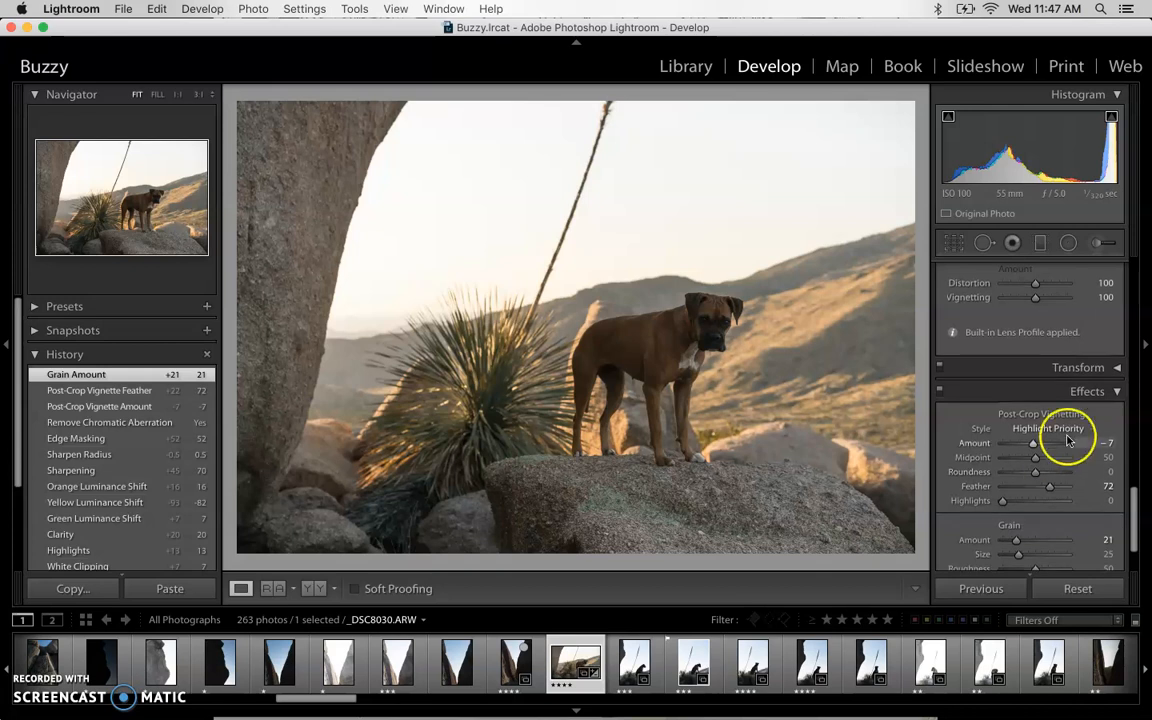
{"action": "left_click", "coordinate": [1113, 386]}
{"action": "scroll", "coordinate": [1115, 392], "scroll_direction": "up", "scroll_amount": 3}
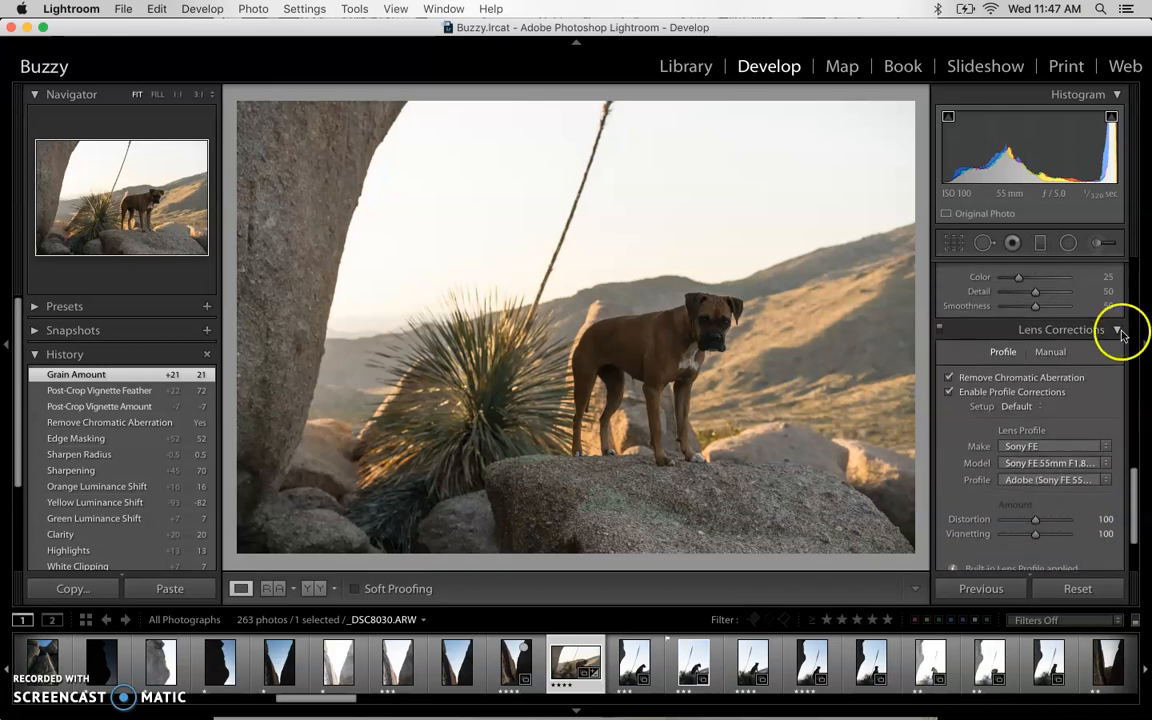
{"action": "left_click", "coordinate": [1115, 330]}
{"action": "scroll", "coordinate": [1118, 334], "scroll_direction": "up", "scroll_amount": 5}
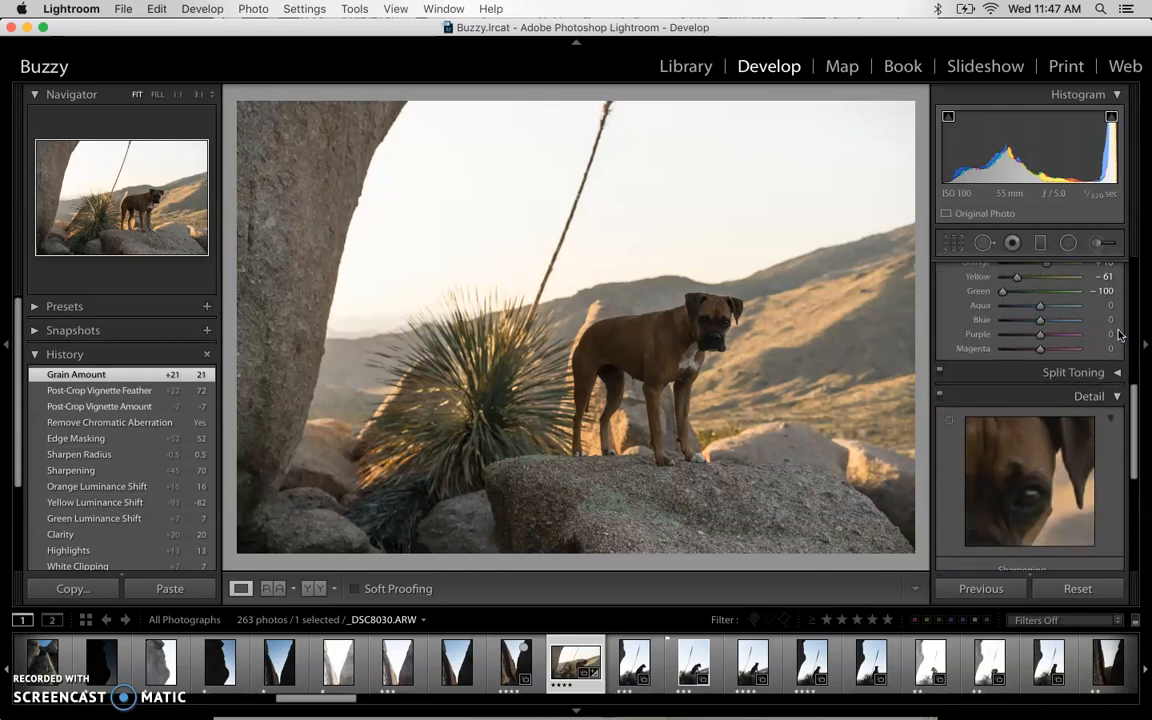
{"action": "left_click", "coordinate": [1117, 403]}
{"action": "scroll", "coordinate": [1106, 367], "scroll_direction": "up", "scroll_amount": 6}
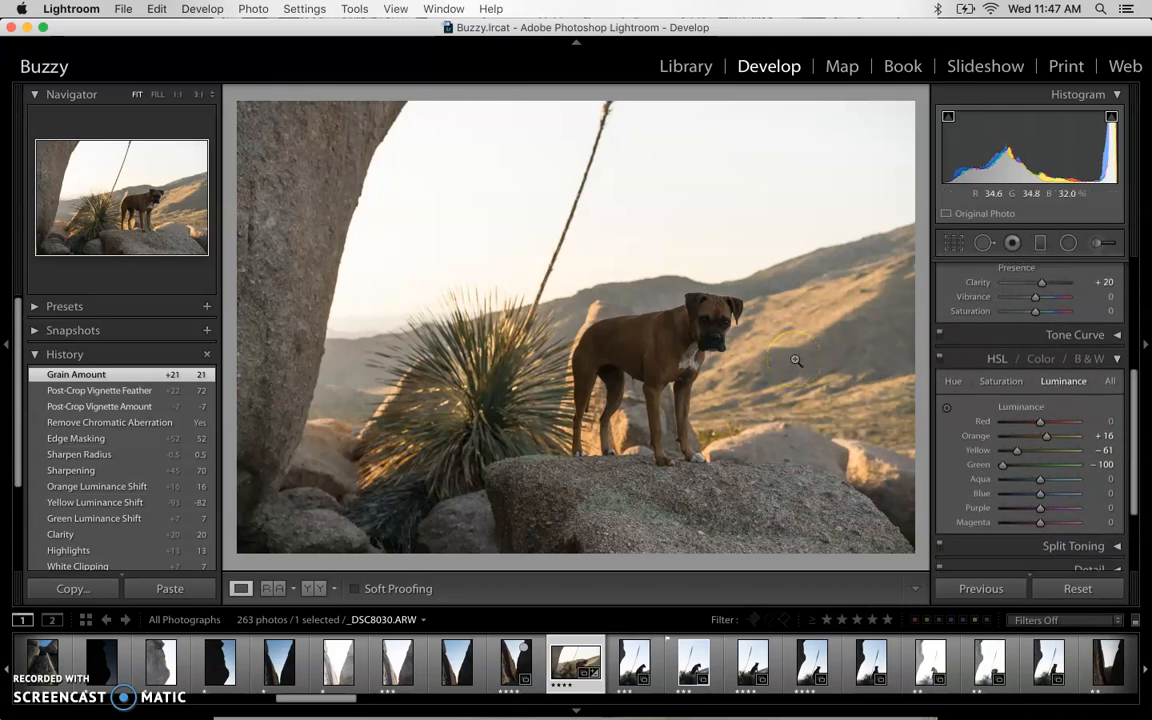
Compare the edited dog photo with its unedited before version
{"action": "key", "text": "backslash"}
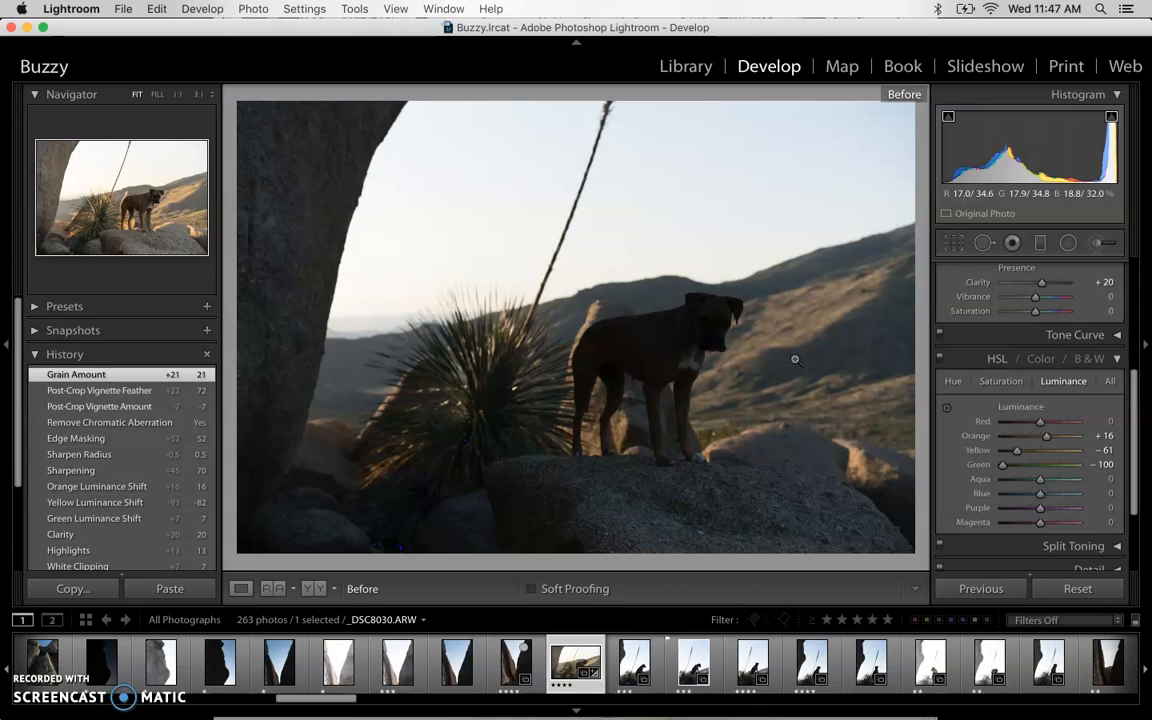
{"action": "key", "text": "backslash"}
{"action": "key", "text": "backslash"}
{"action": "key", "text": "backslash"}
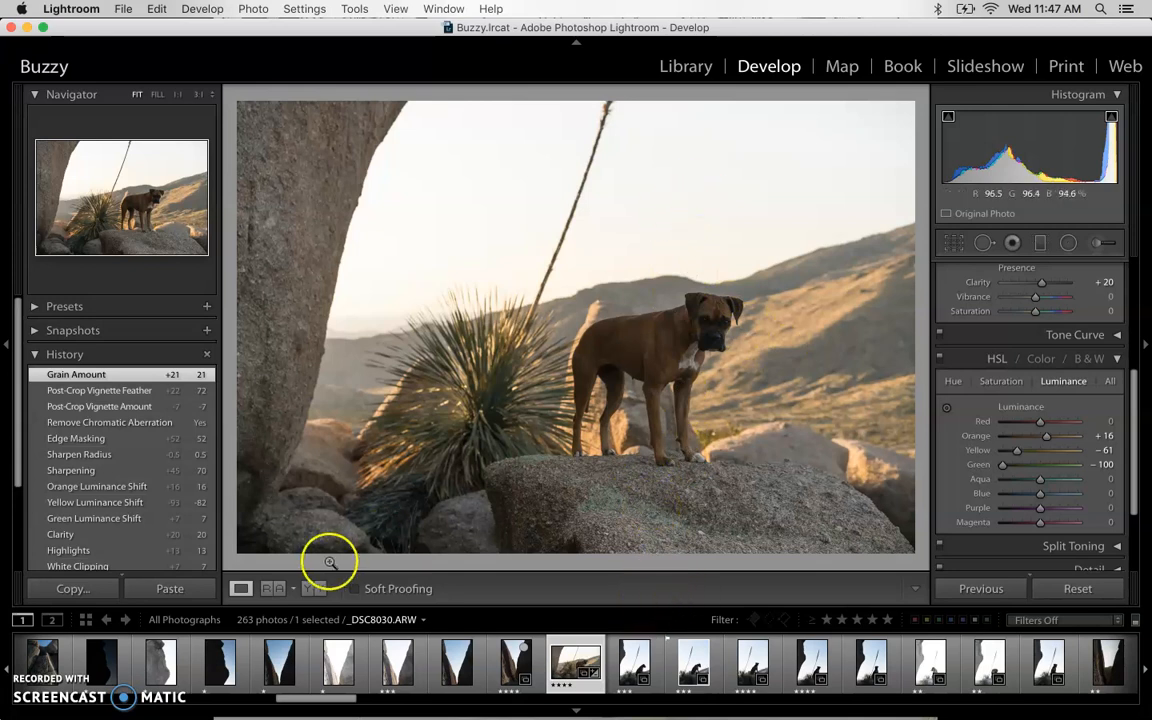
Select the edited dog photo _DSC8030 together with the five photos following it and _DSC8043 in the Develop module
{"action": "left_click", "coordinate": [689, 66]}
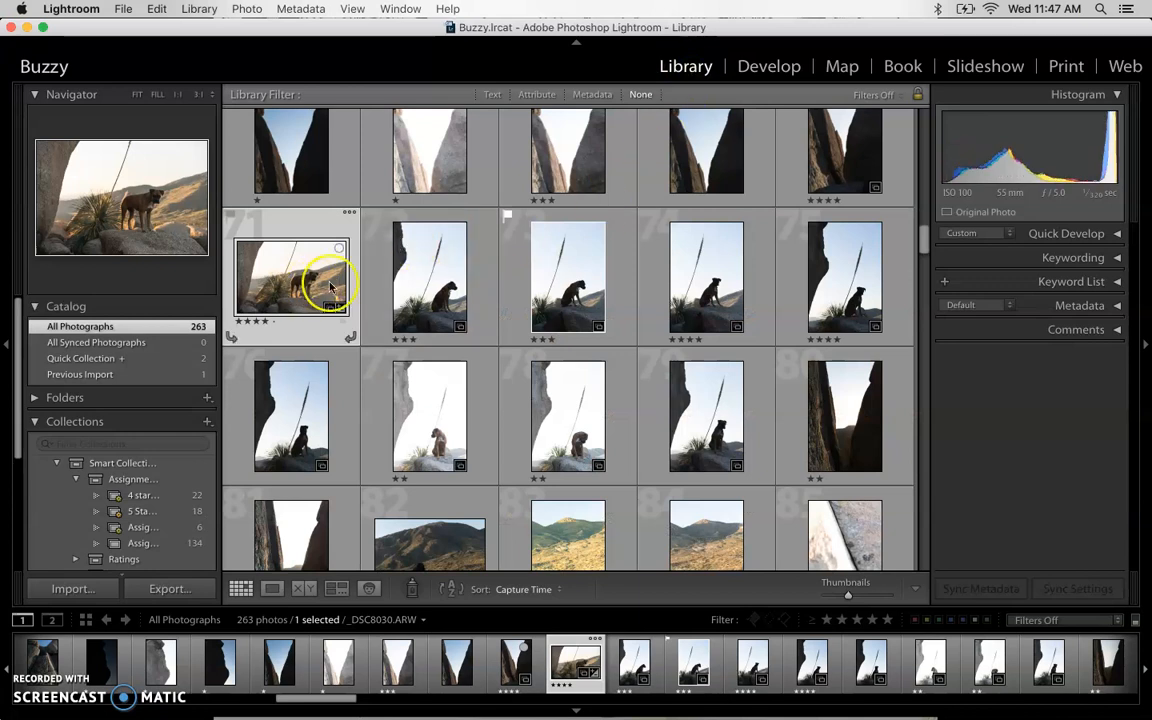
{"action": "left_click_drag", "start_coordinate": [300, 283], "coordinate": [495, 277]}
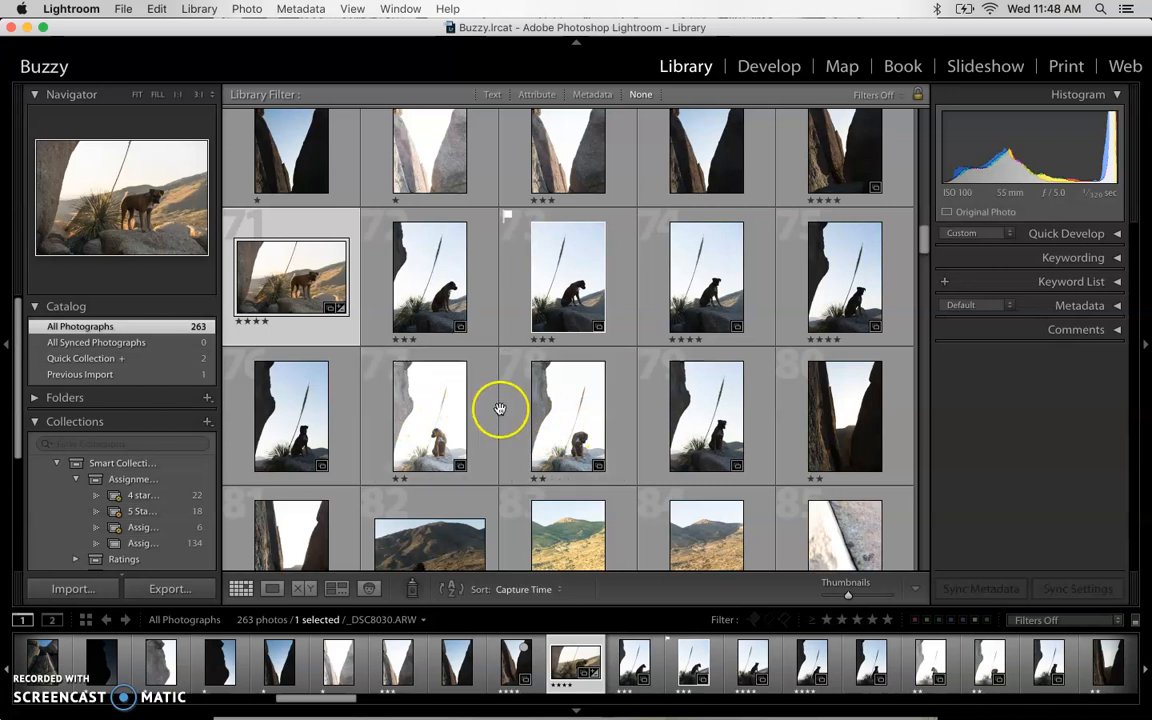
{"action": "left_click", "coordinate": [768, 68]}
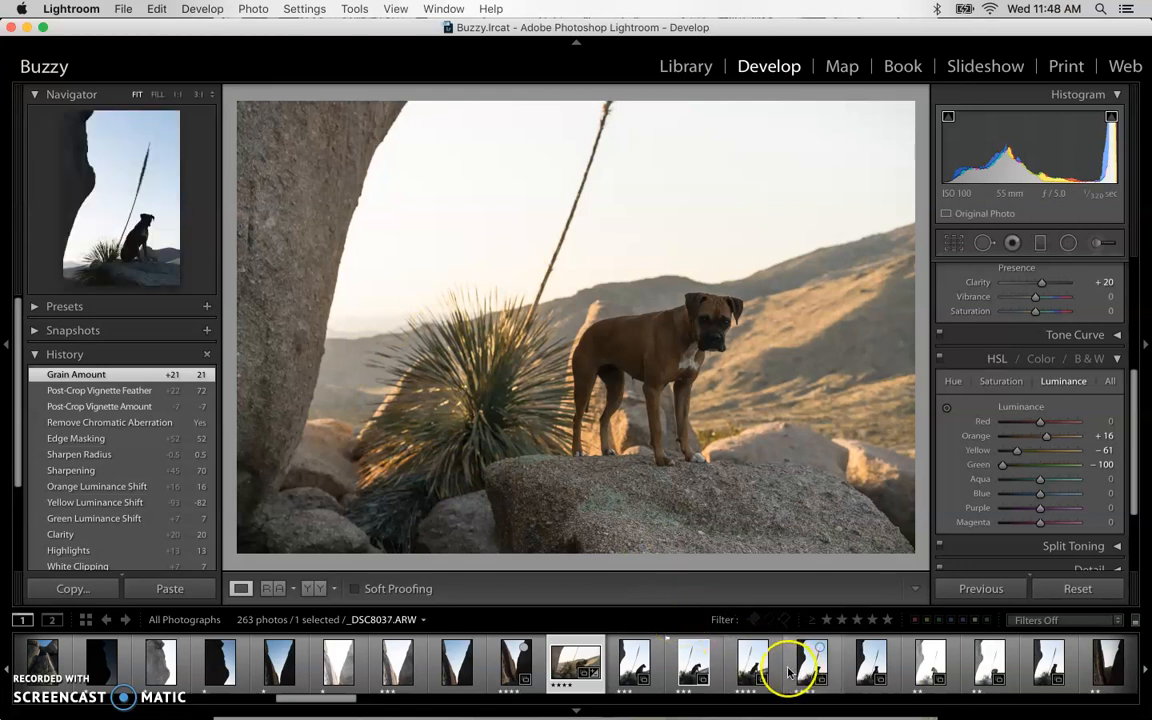
{"action": "scroll", "coordinate": [787, 670], "scroll_direction": "down", "scroll_amount": 2}
{"action": "scroll", "coordinate": [787, 670], "scroll_direction": "down", "scroll_amount": 2}
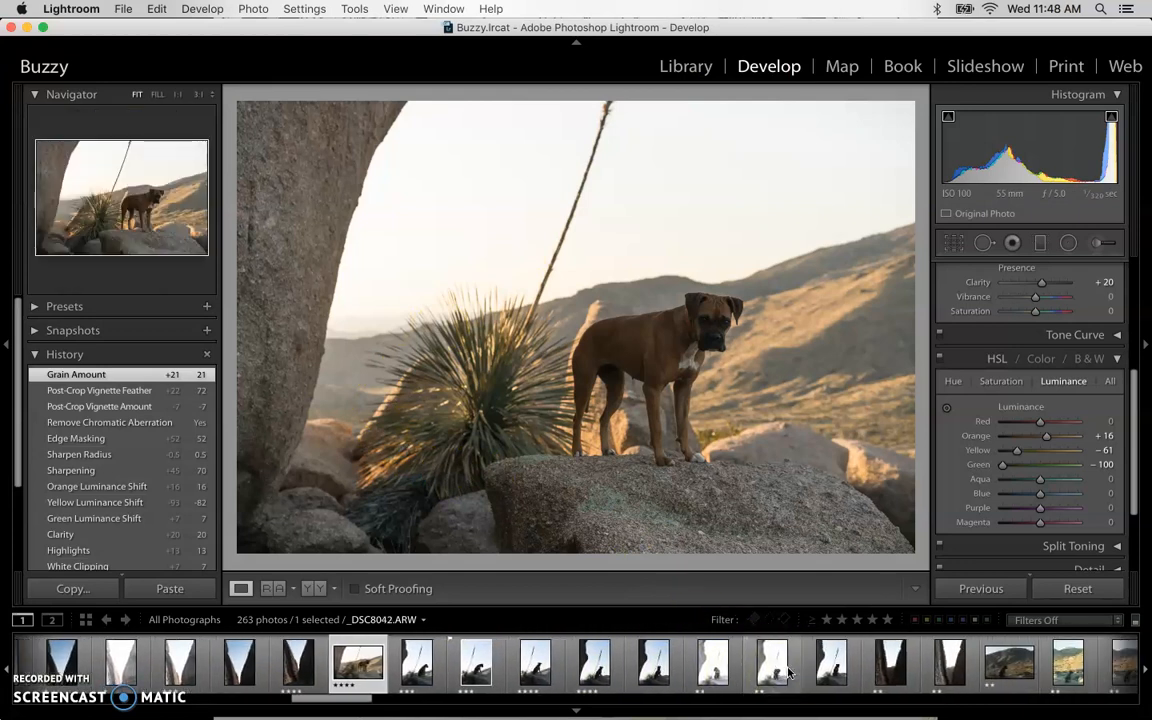
{"action": "left_click", "coordinate": [655, 663], "text": "shift"}
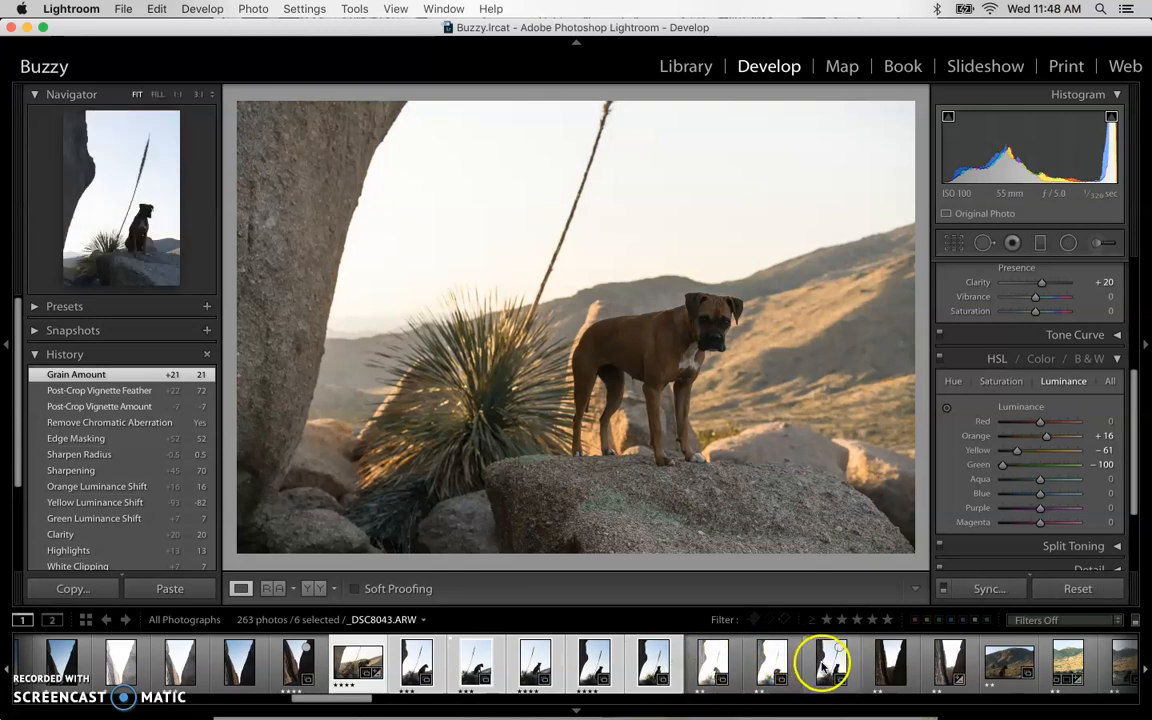
{"action": "key", "text": "super"}
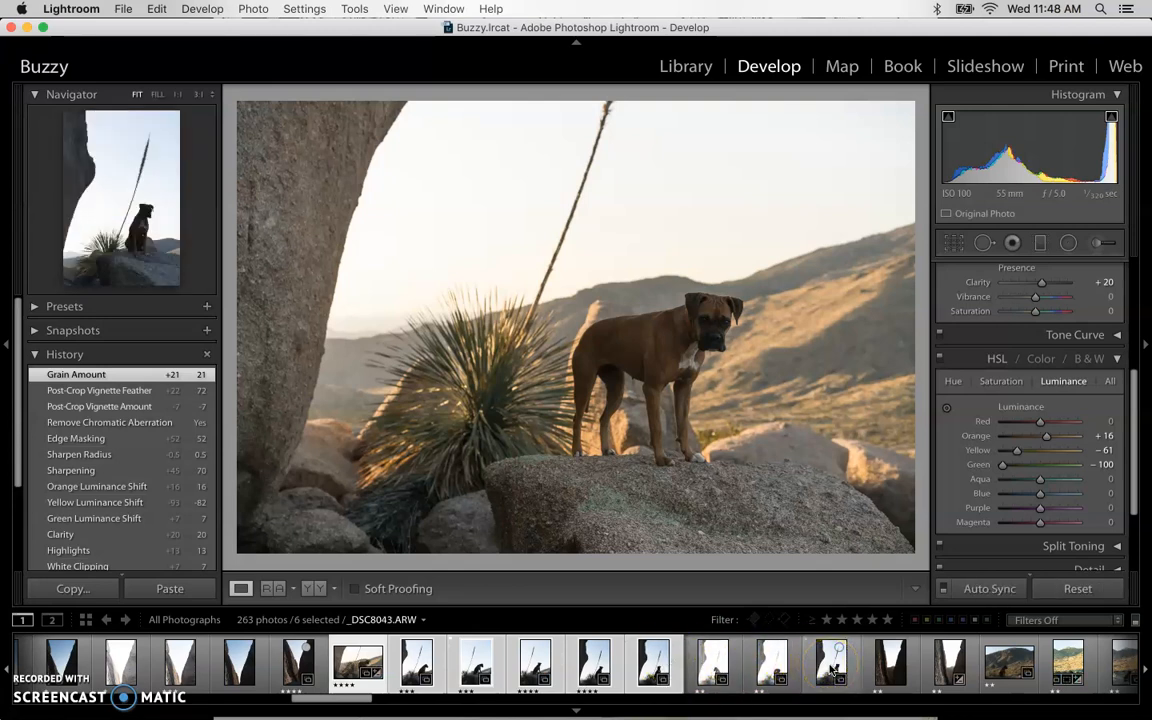
{"action": "left_click", "coordinate": [833, 670], "text": "super"}
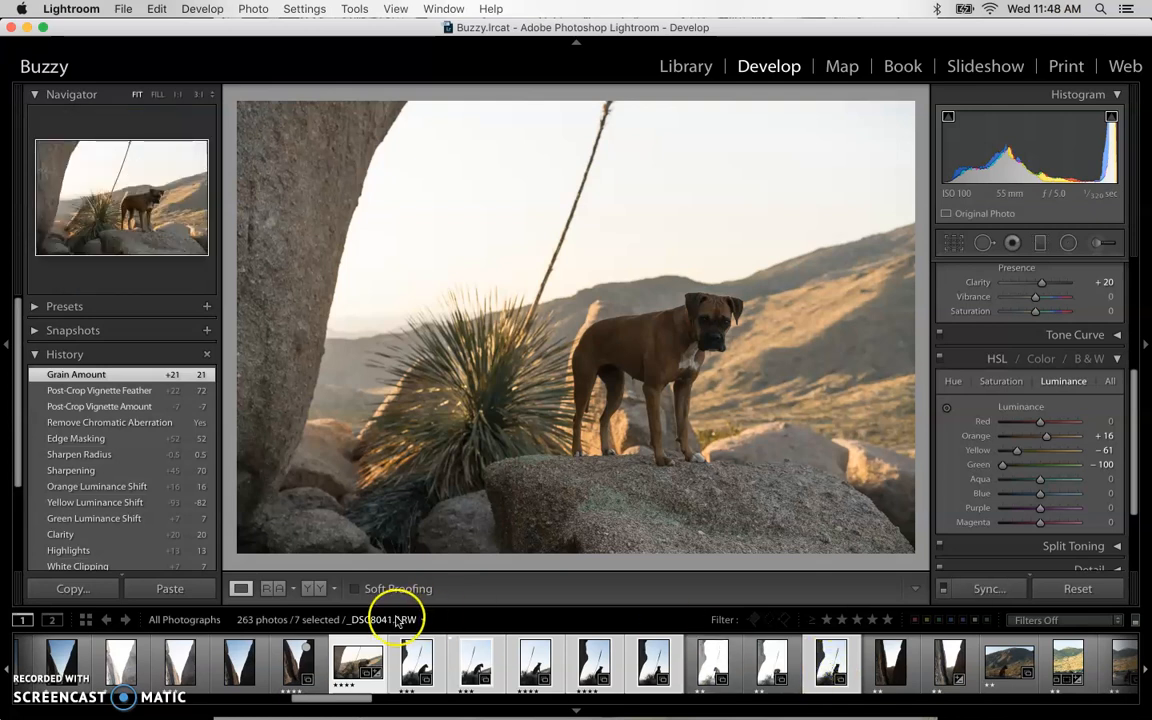
{"action": "key", "text": "4"}
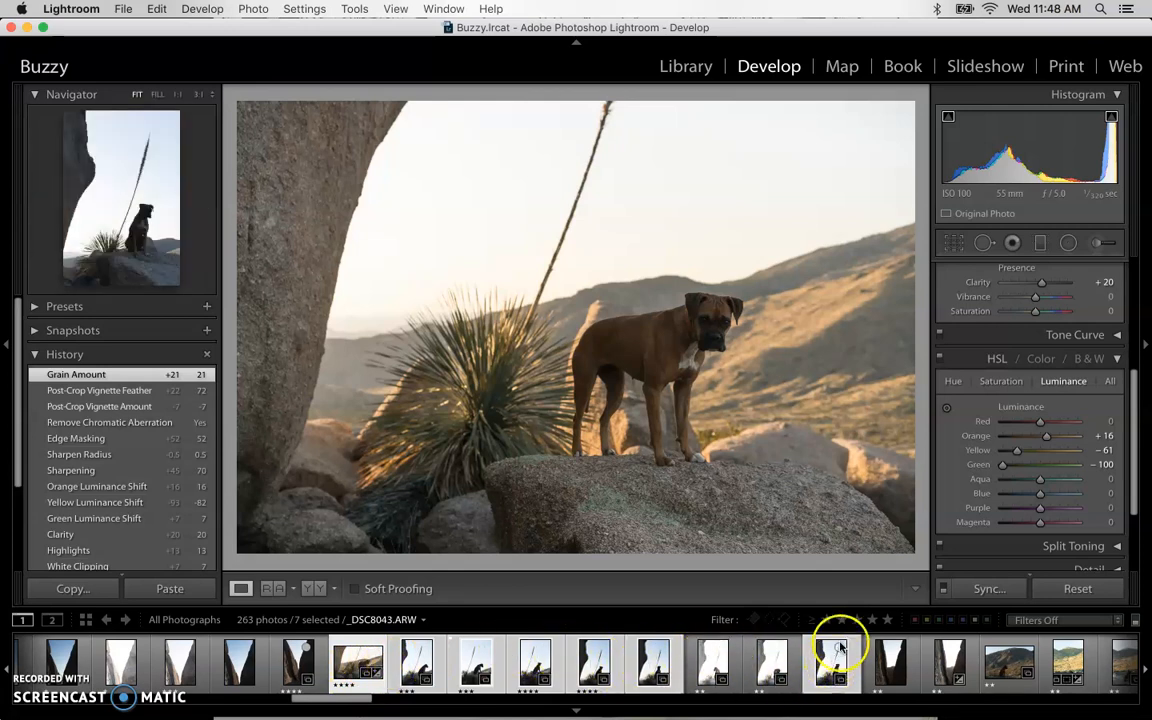
Synchronize the develop settings across the selected photos, excluding Spot Removal and Crop
{"action": "left_click", "coordinate": [986, 591]}
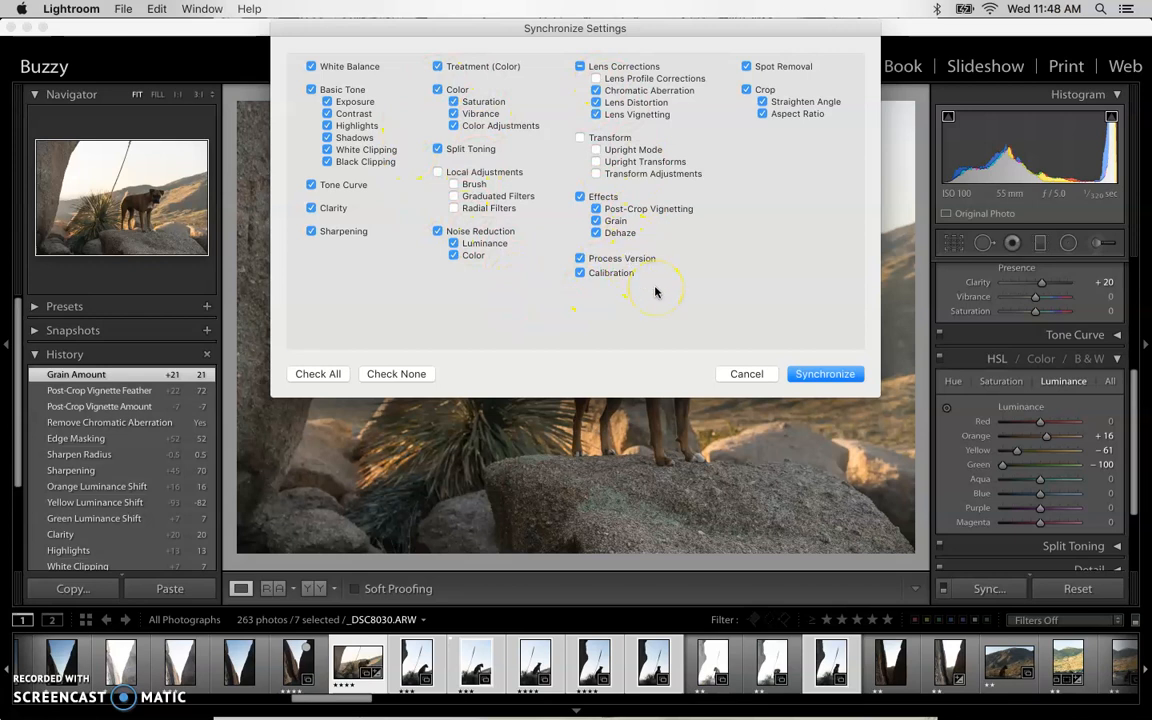
{"action": "left_click", "coordinate": [746, 90]}
{"action": "left_click", "coordinate": [748, 66]}
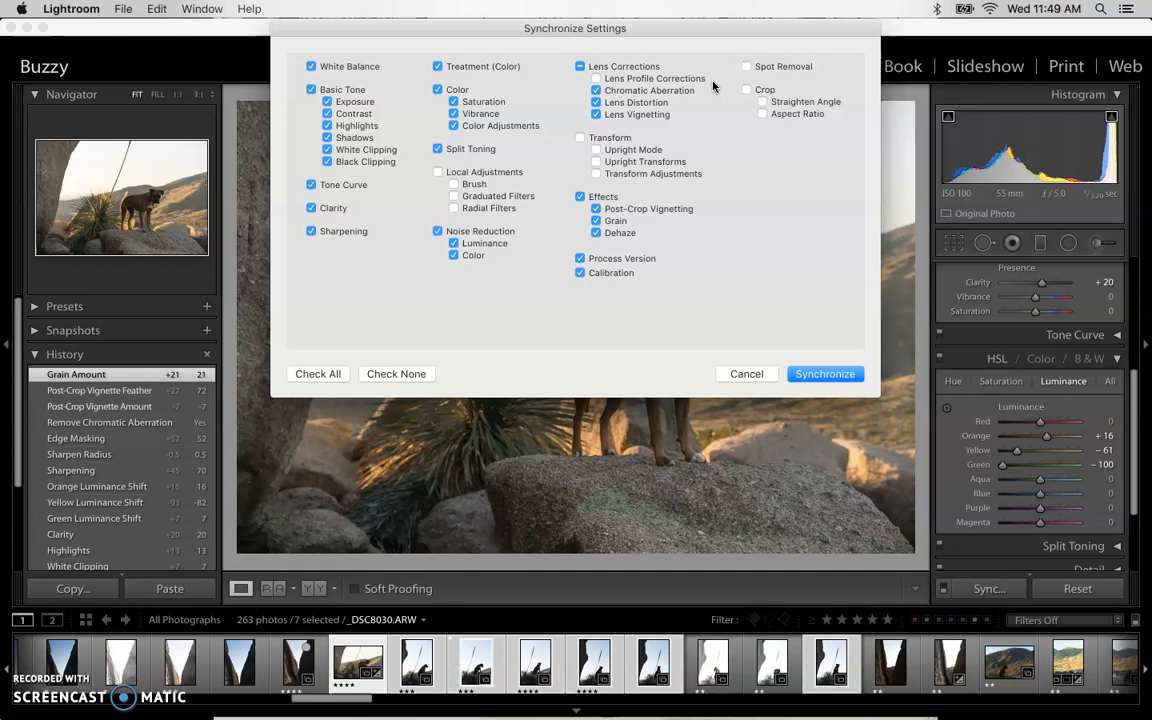
{"action": "left_click", "coordinate": [439, 149]}
{"action": "left_click", "coordinate": [439, 149]}
{"action": "left_click", "coordinate": [818, 376]}
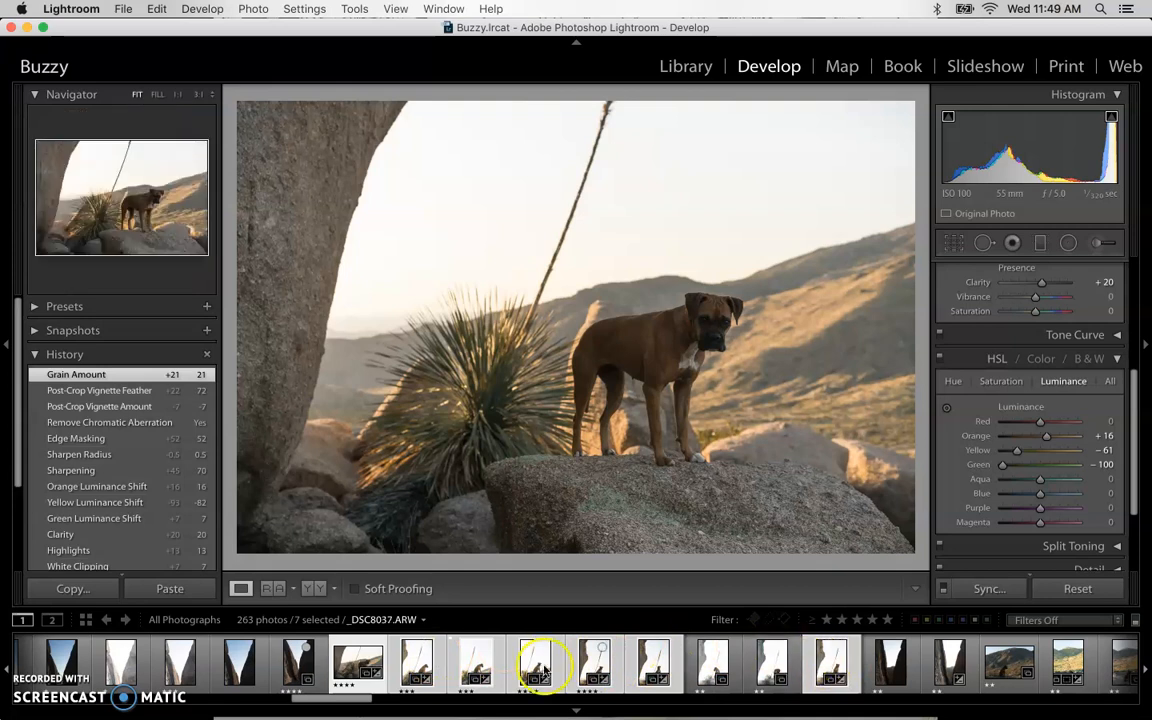
Examine the synchronized dog photos one by one against the edited source photo _DSC8030
{"action": "left_click", "coordinate": [420, 670]}
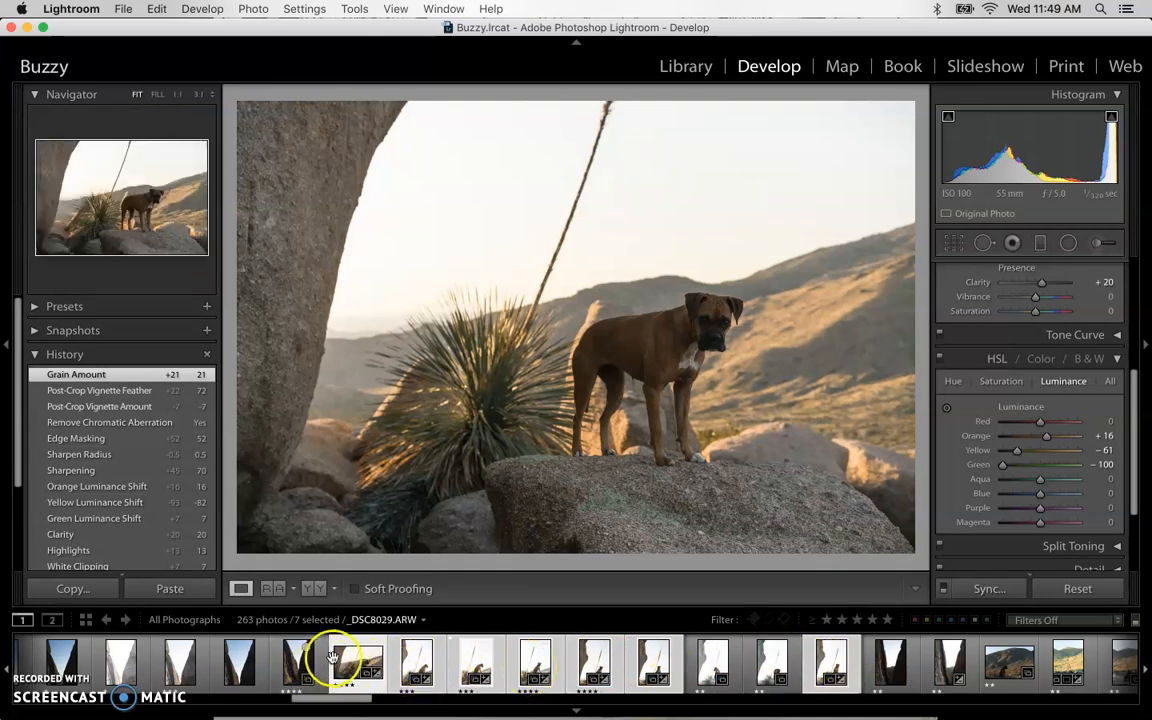
{"action": "left_click", "coordinate": [362, 660]}
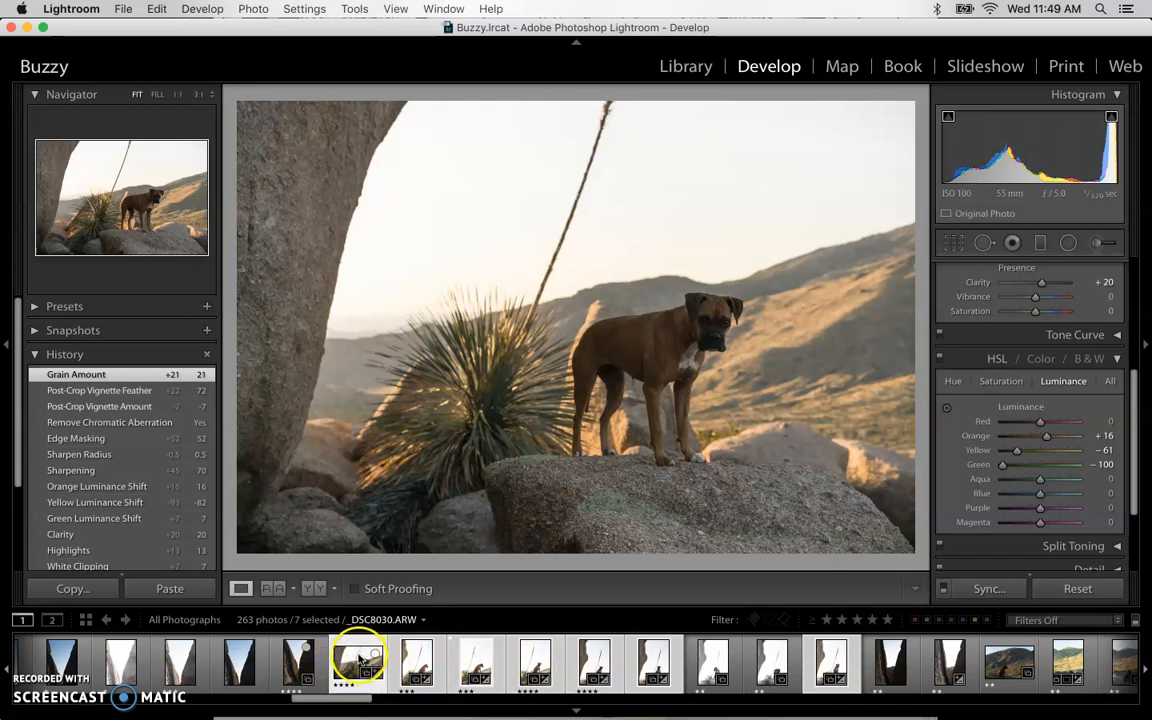
{"action": "left_click", "coordinate": [418, 656]}
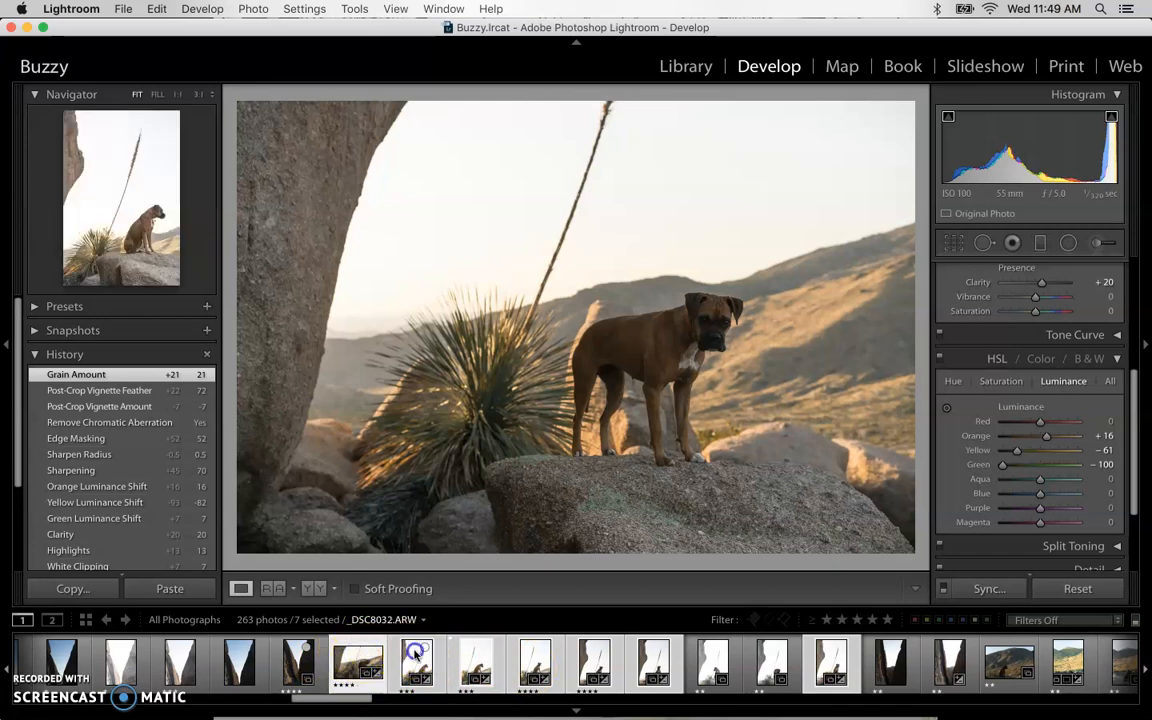
{"action": "left_click", "coordinate": [347, 646]}
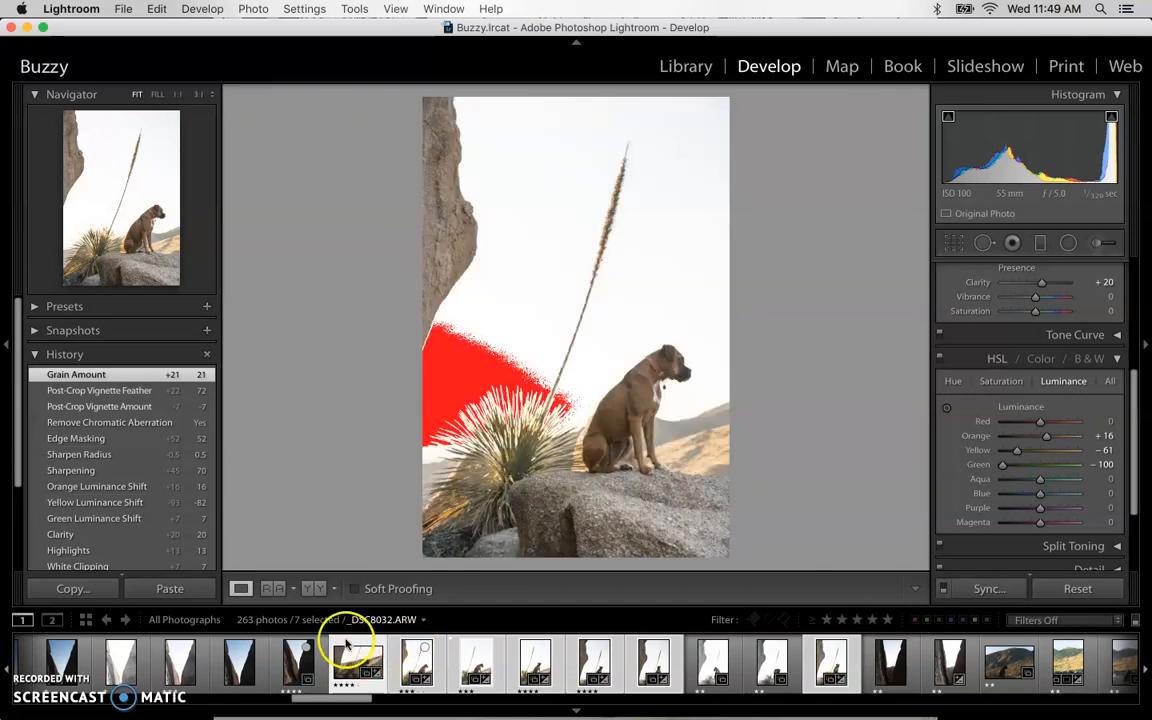
{"action": "left_click", "coordinate": [350, 647]}
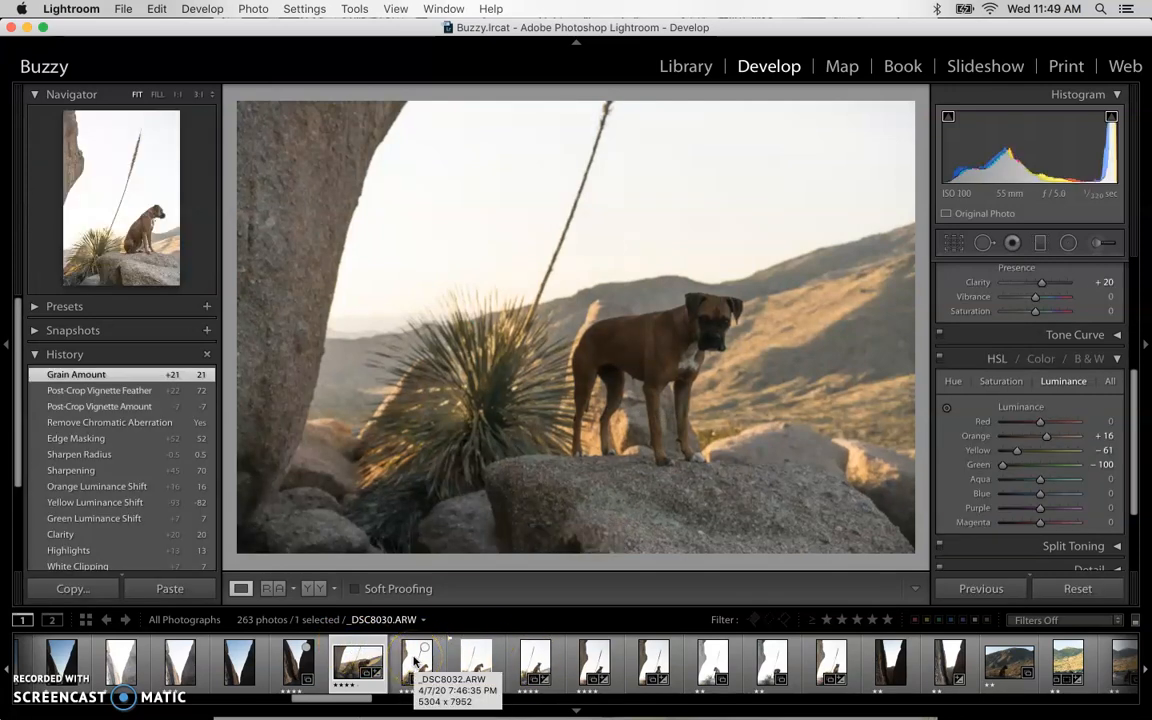
{"action": "left_click", "coordinate": [417, 619]}
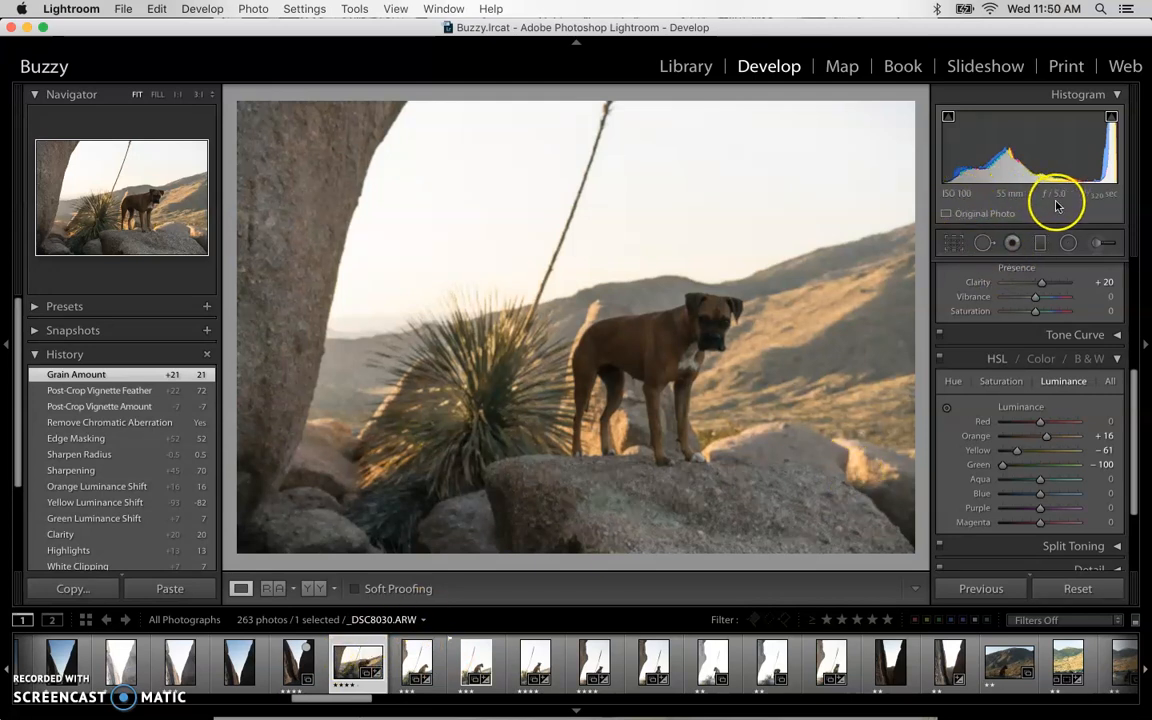
{"action": "left_click", "coordinate": [484, 663]}
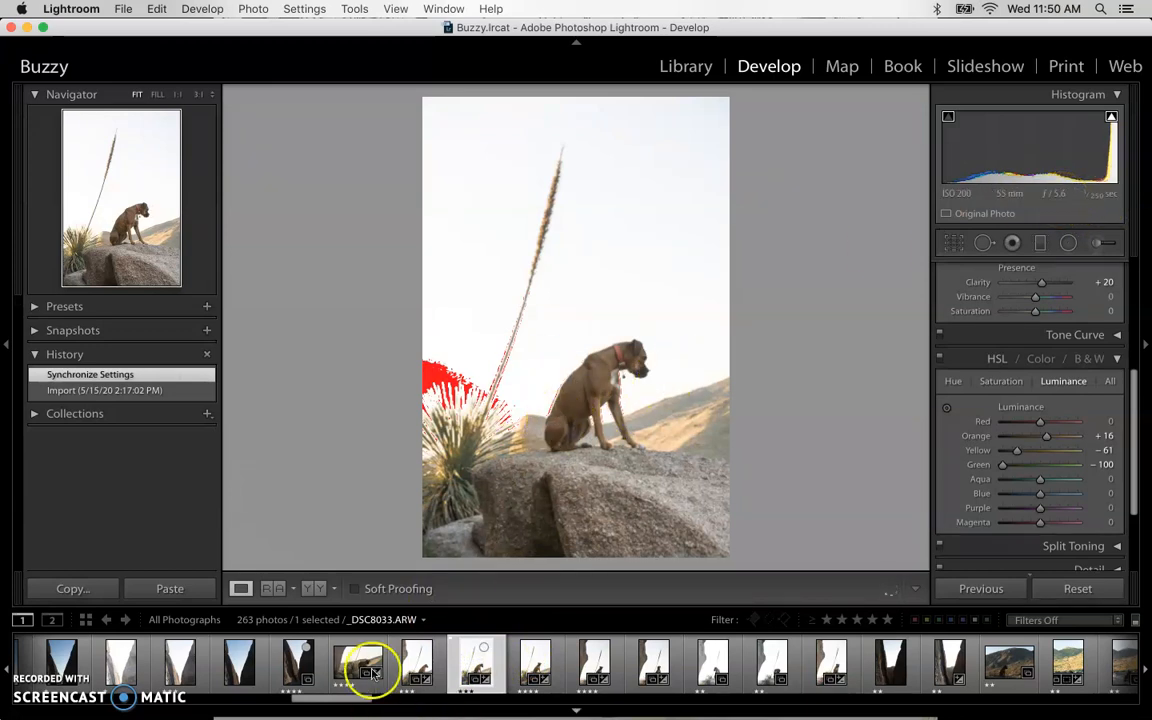
{"action": "left_click", "coordinate": [352, 664]}
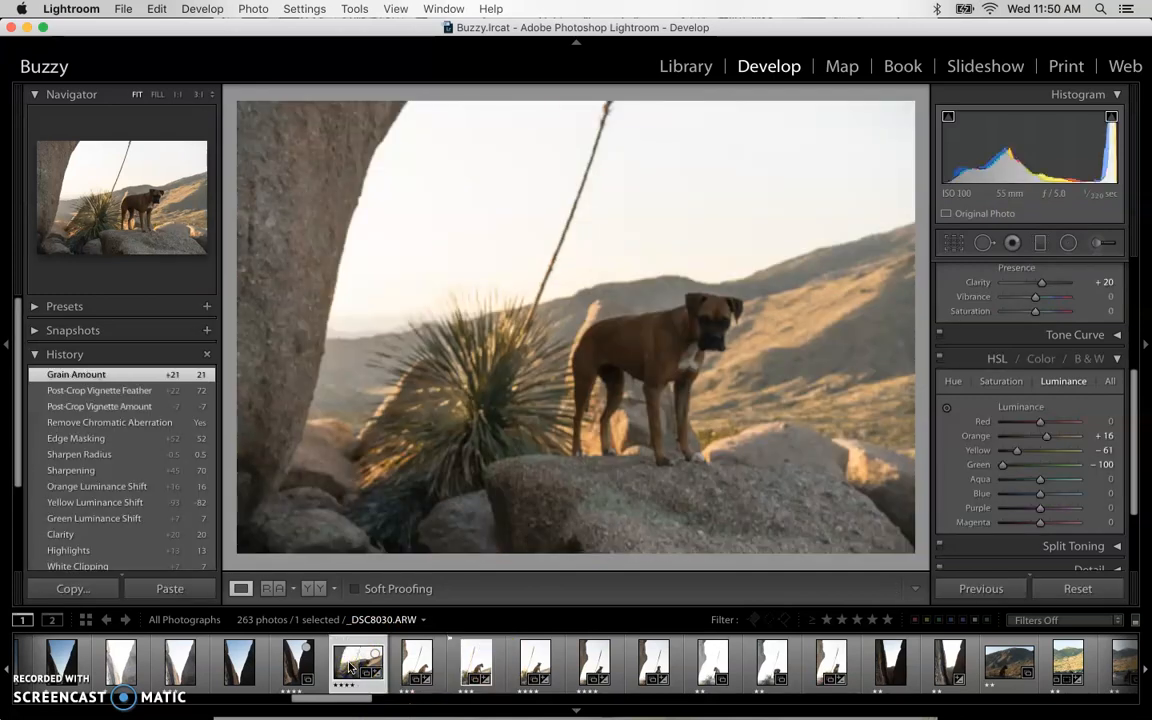
{"action": "left_click", "coordinate": [353, 664]}
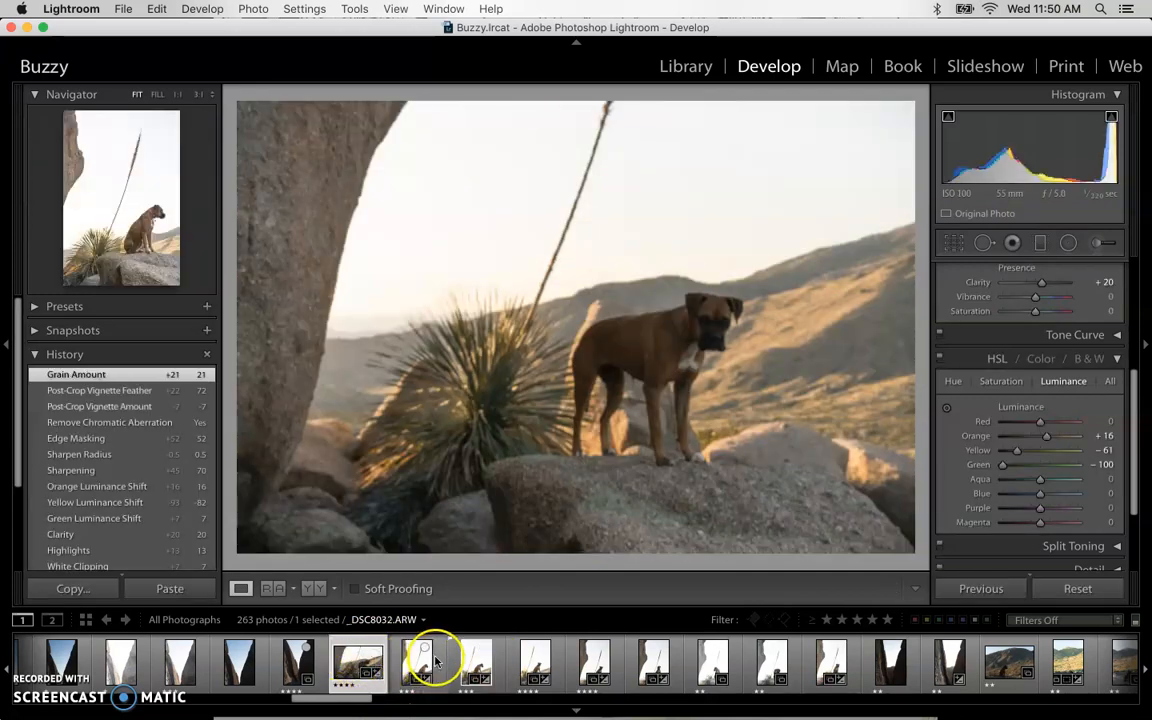
Set the exposure of photo _DSC8033 to -0.05 and the exposure of photo _DSC8034 to +0.20
{"action": "left_click", "coordinate": [480, 657]}
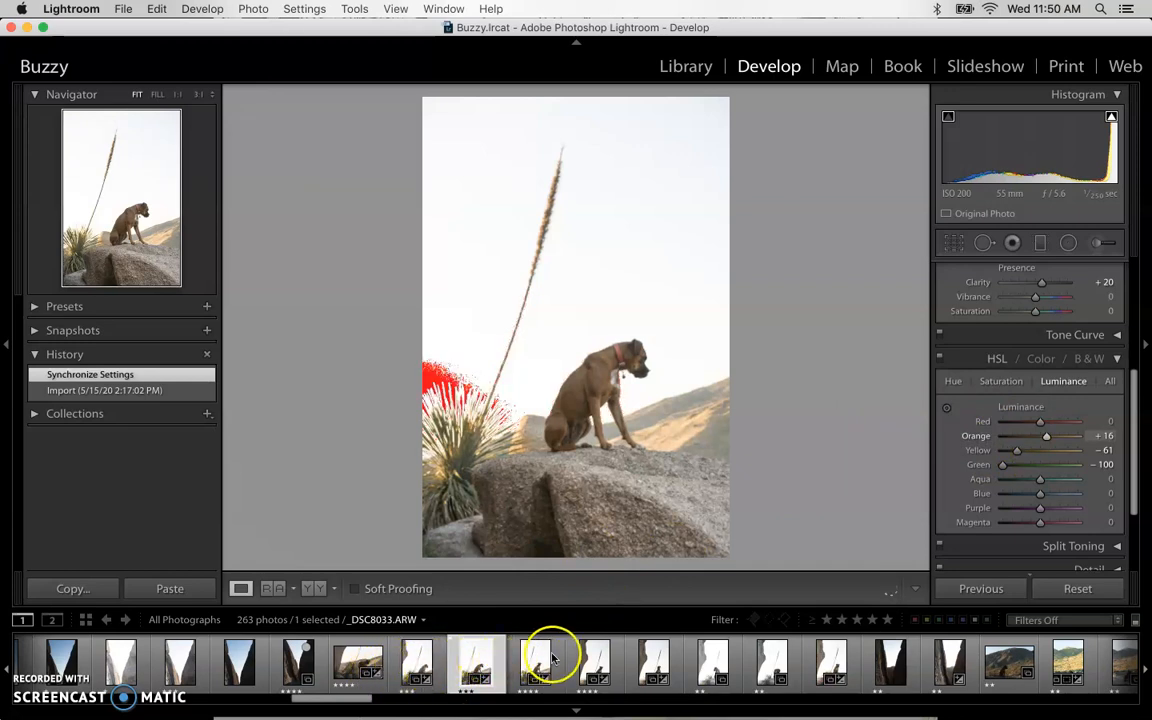
{"action": "scroll", "coordinate": [990, 422], "scroll_direction": "up", "scroll_amount": 1}
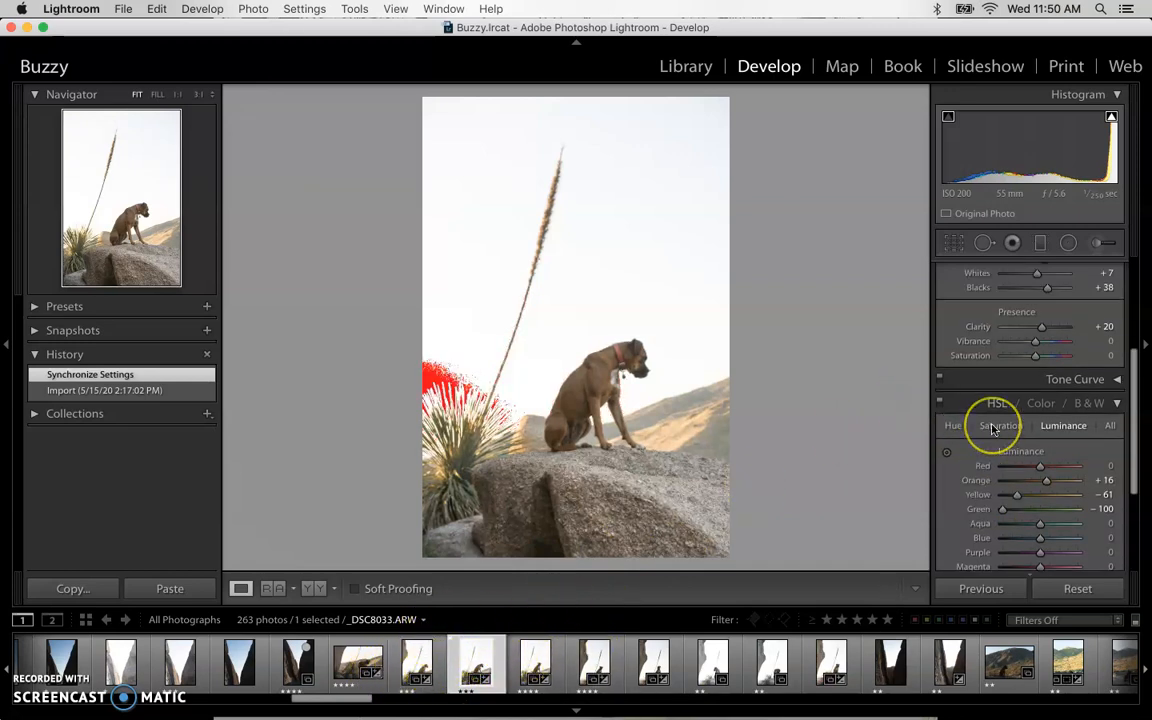
{"action": "scroll", "coordinate": [993, 428], "scroll_direction": "up", "scroll_amount": 4}
{"action": "left_click_drag", "start_coordinate": [1040, 398], "coordinate": [1036, 400]}
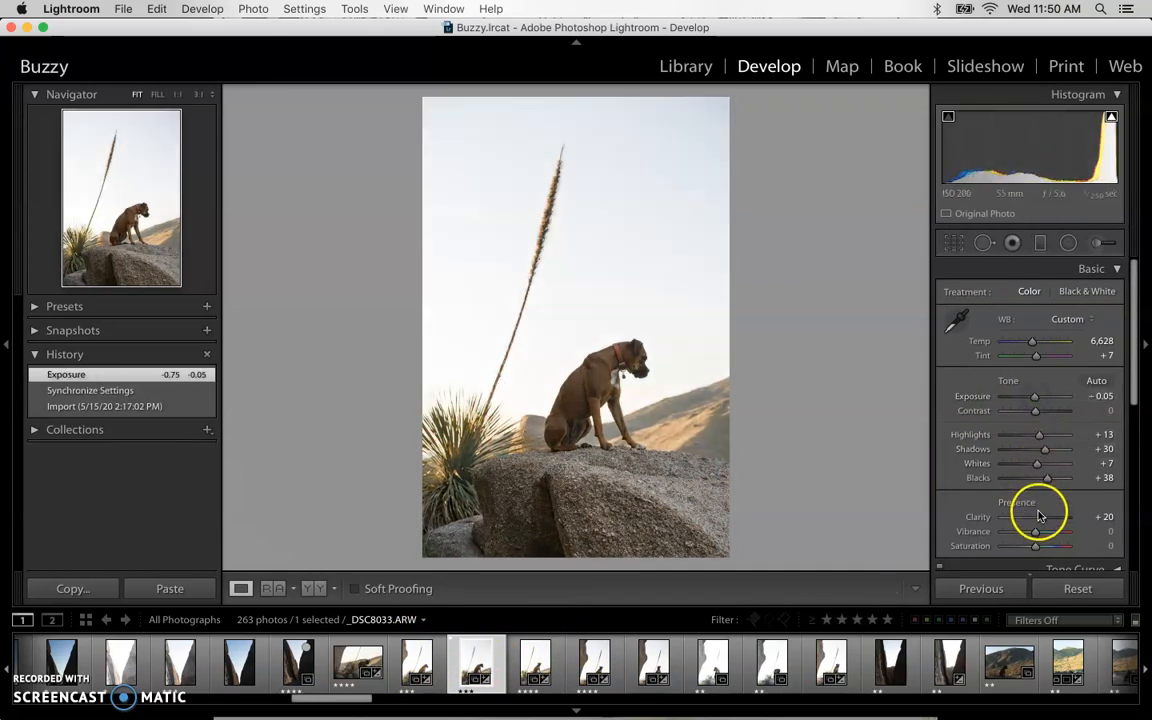
{"action": "scroll", "coordinate": [1039, 463], "scroll_direction": "down", "scroll_amount": 1}
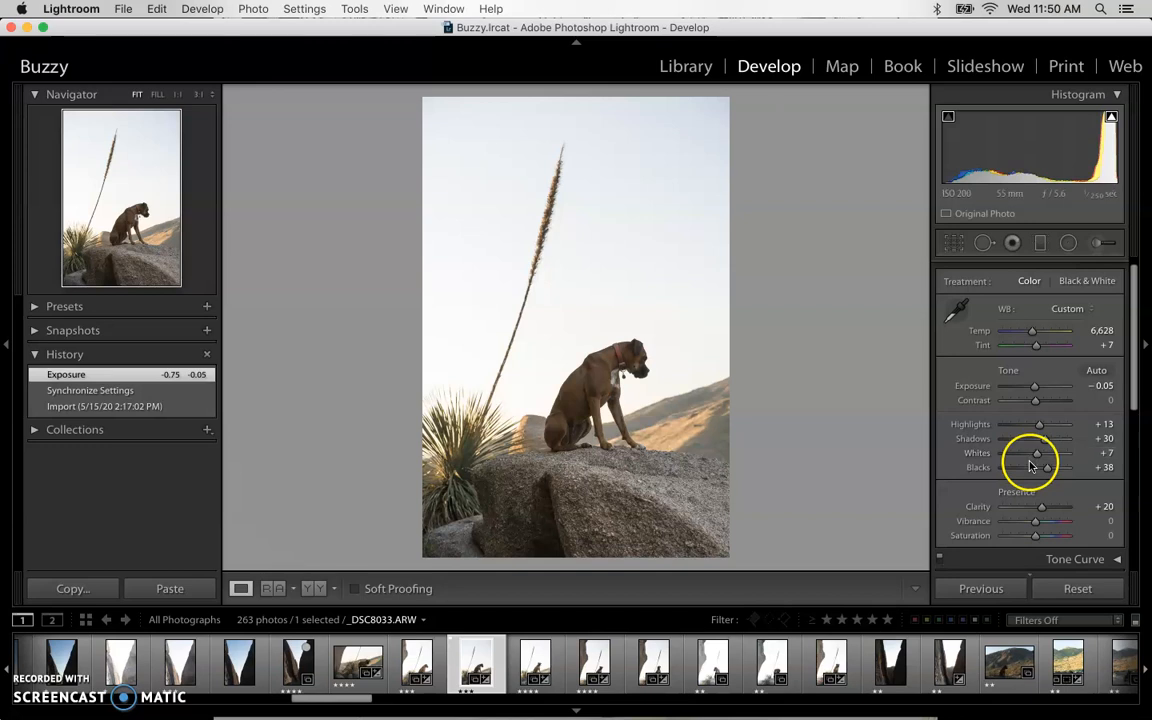
{"action": "left_click", "coordinate": [537, 660]}
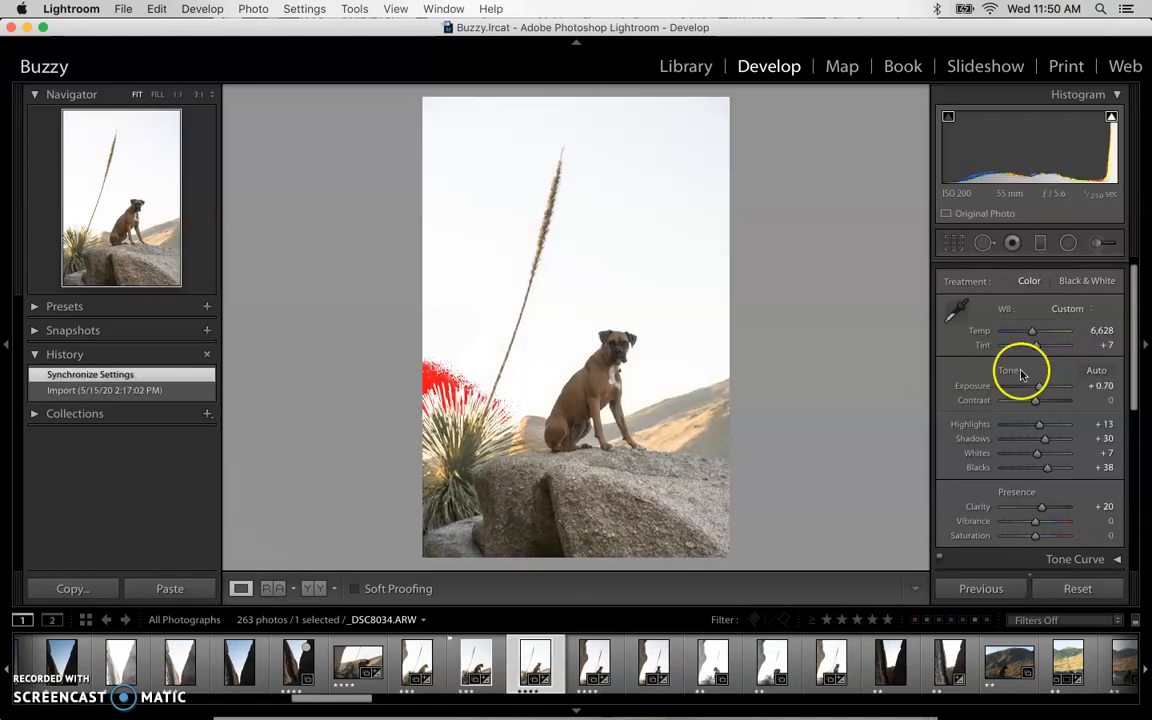
{"action": "left_click_drag", "start_coordinate": [1037, 388], "coordinate": [1035, 389]}
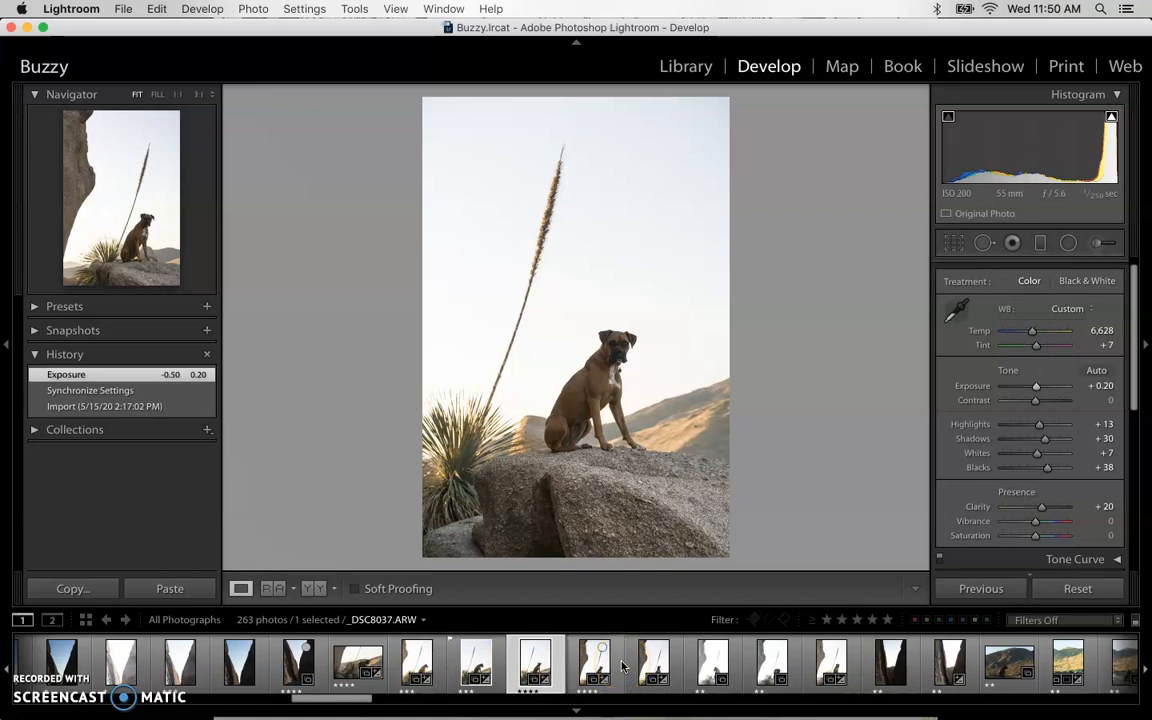
Find the two-star rock formation photo _DSC8017 in the Library and open it enlarged
{"action": "left_click", "coordinate": [683, 66]}
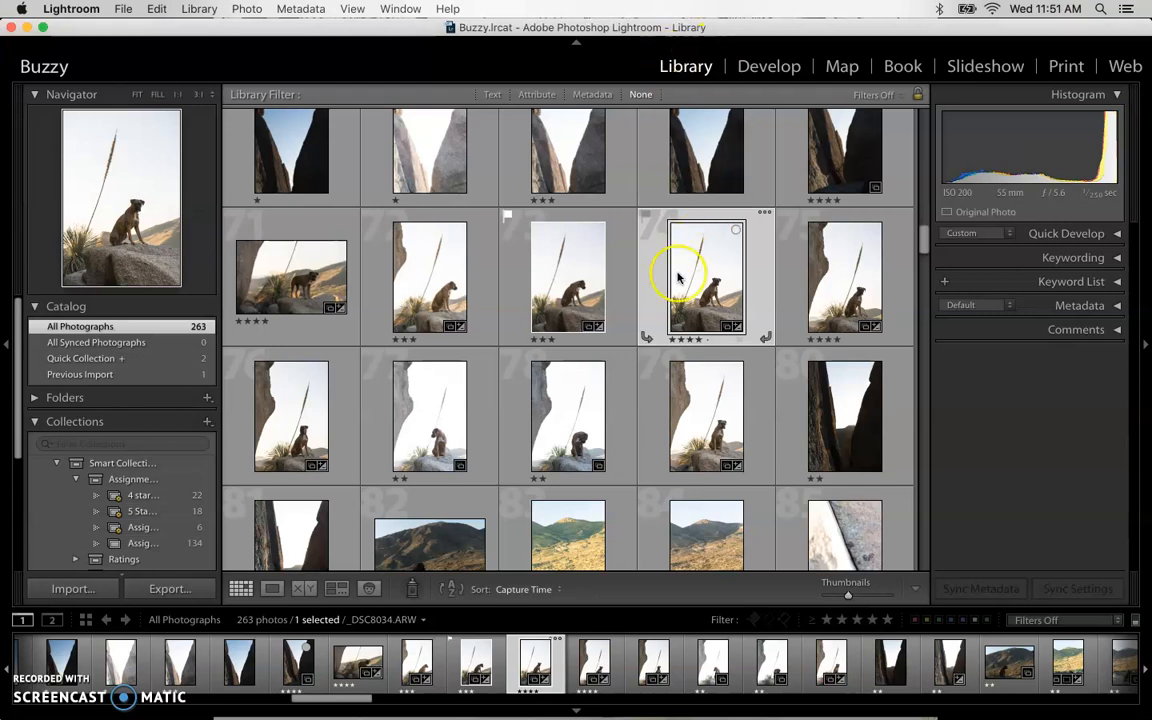
{"action": "scroll", "coordinate": [678, 278], "scroll_direction": "down", "scroll_amount": 5}
{"action": "scroll", "coordinate": [678, 278], "scroll_direction": "up", "scroll_amount": 7}
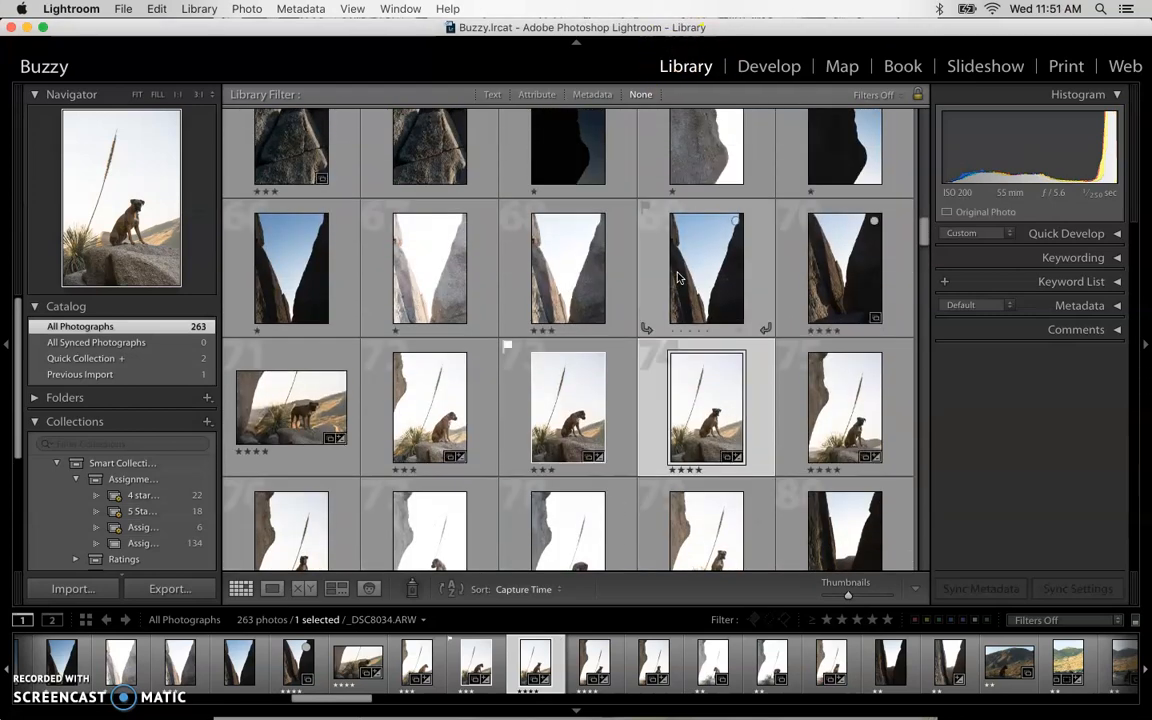
{"action": "scroll", "coordinate": [678, 278], "scroll_direction": "up", "scroll_amount": 2}
{"action": "scroll", "coordinate": [678, 278], "scroll_direction": "up", "scroll_amount": 4}
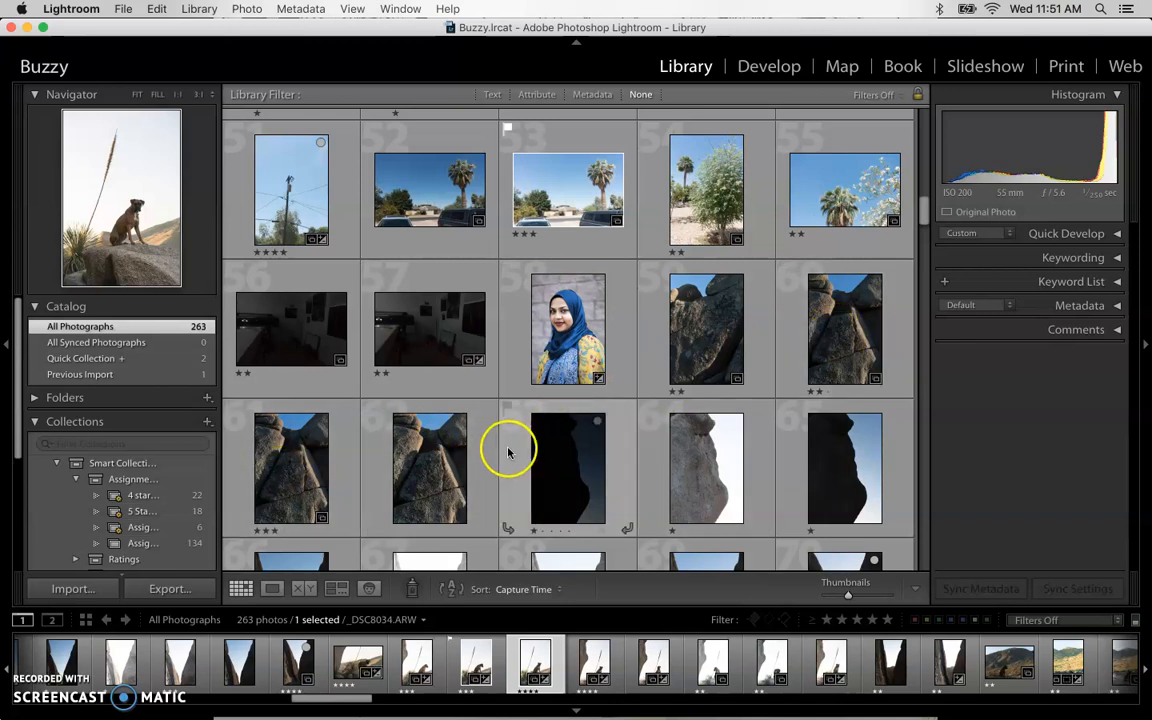
{"action": "left_click", "coordinate": [829, 347]}
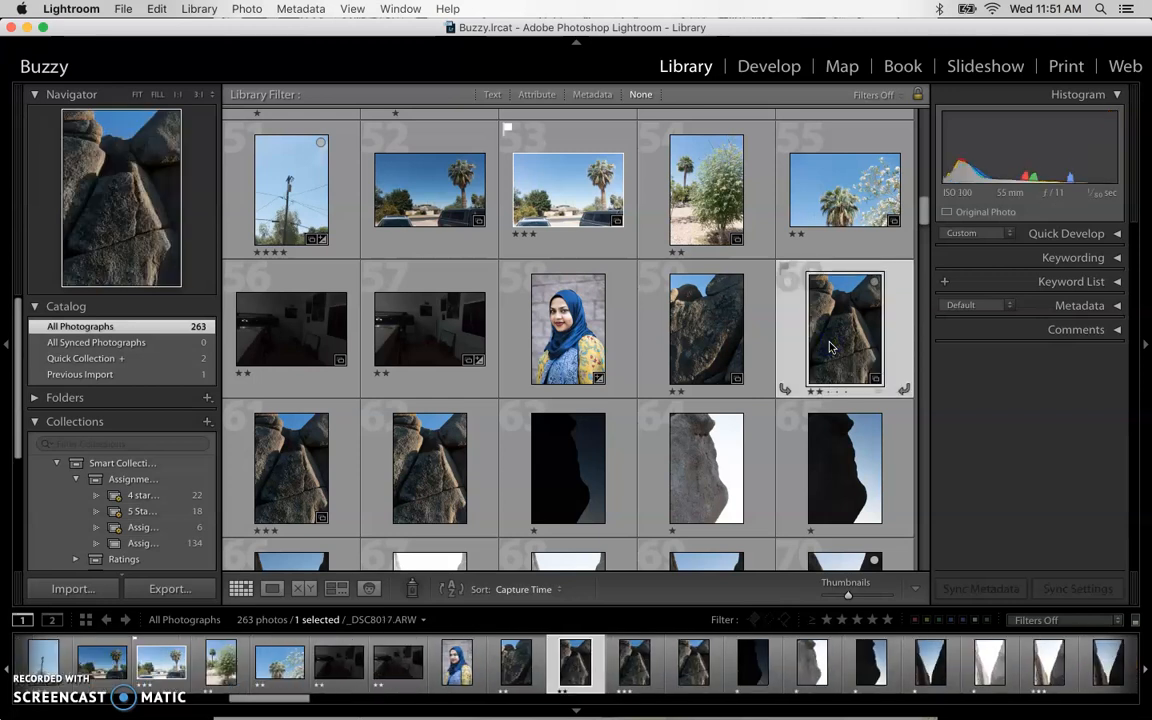
{"action": "double_click", "coordinate": [842, 320]}
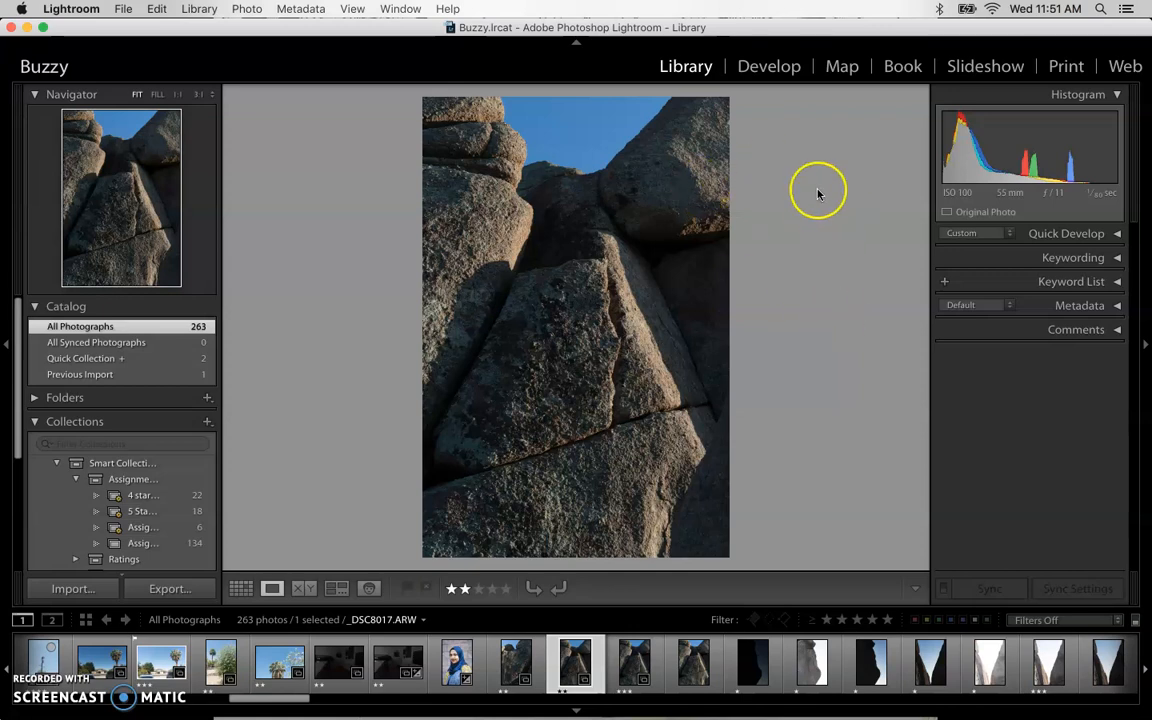
Set the white balance temperature of the rock formation photo to 6,517 in the Develop module
{"action": "left_click", "coordinate": [748, 66]}
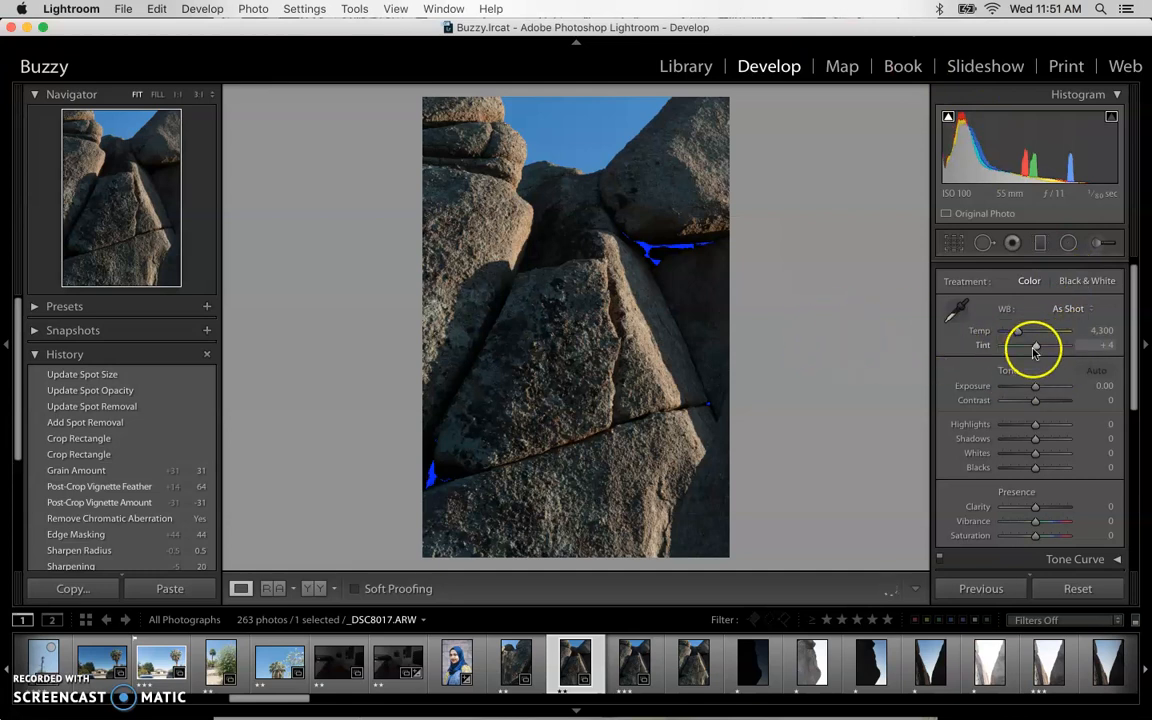
{"action": "left_click_drag", "start_coordinate": [1029, 337], "coordinate": [1033, 336]}
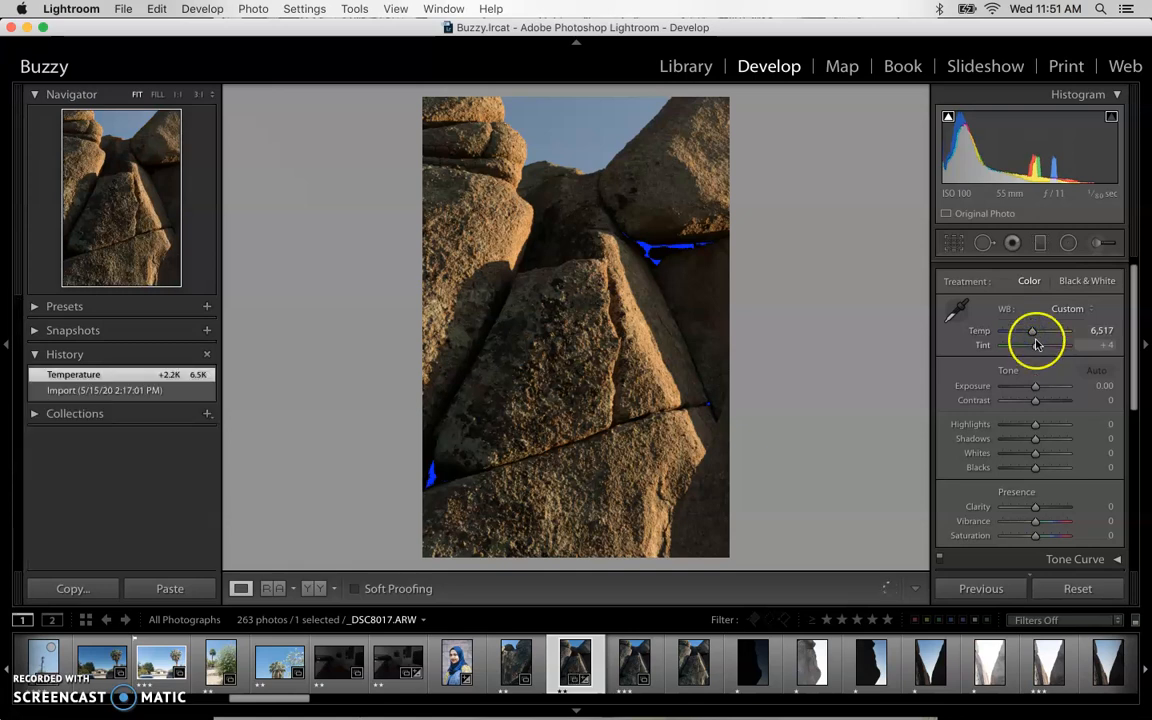
Set the rock photo's exposure to +0.65, highlights to +19, shadows to +46, whites to +45, blacks to +17 and clarity to +20
{"action": "left_click_drag", "start_coordinate": [1036, 390], "coordinate": [1038, 389]}
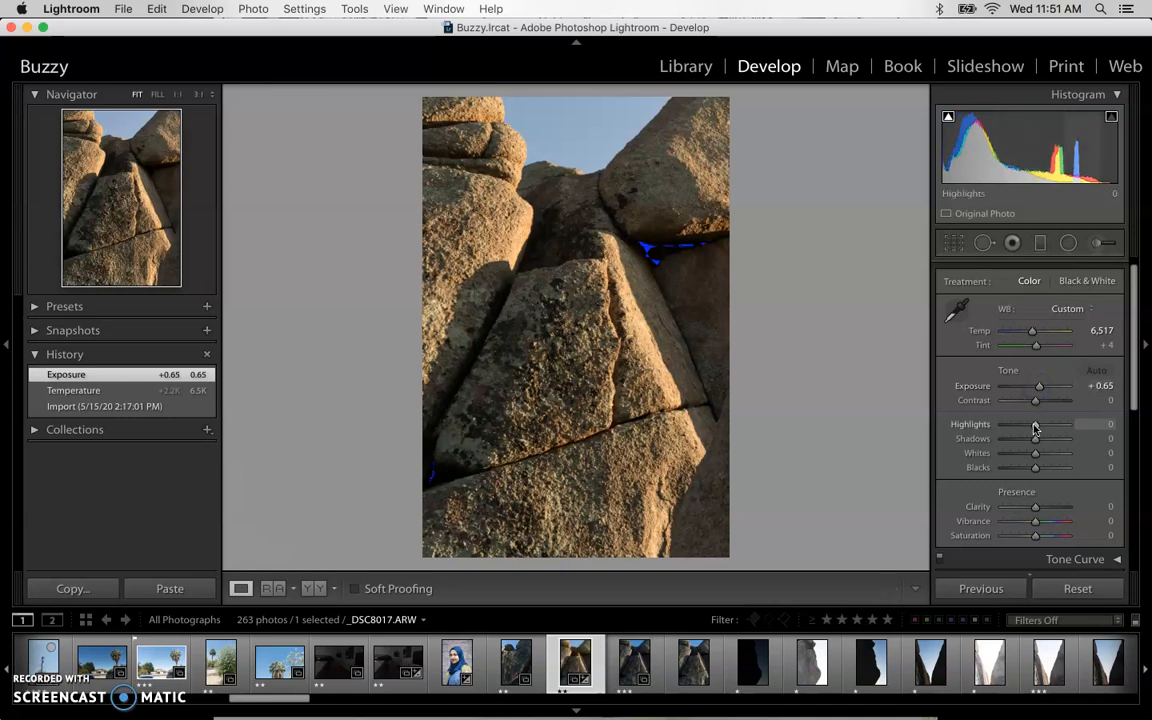
{"action": "left_click_drag", "start_coordinate": [1035, 427], "coordinate": [1041, 471]}
{"action": "scroll", "coordinate": [1031, 442], "scroll_direction": "up", "scroll_amount": 1}
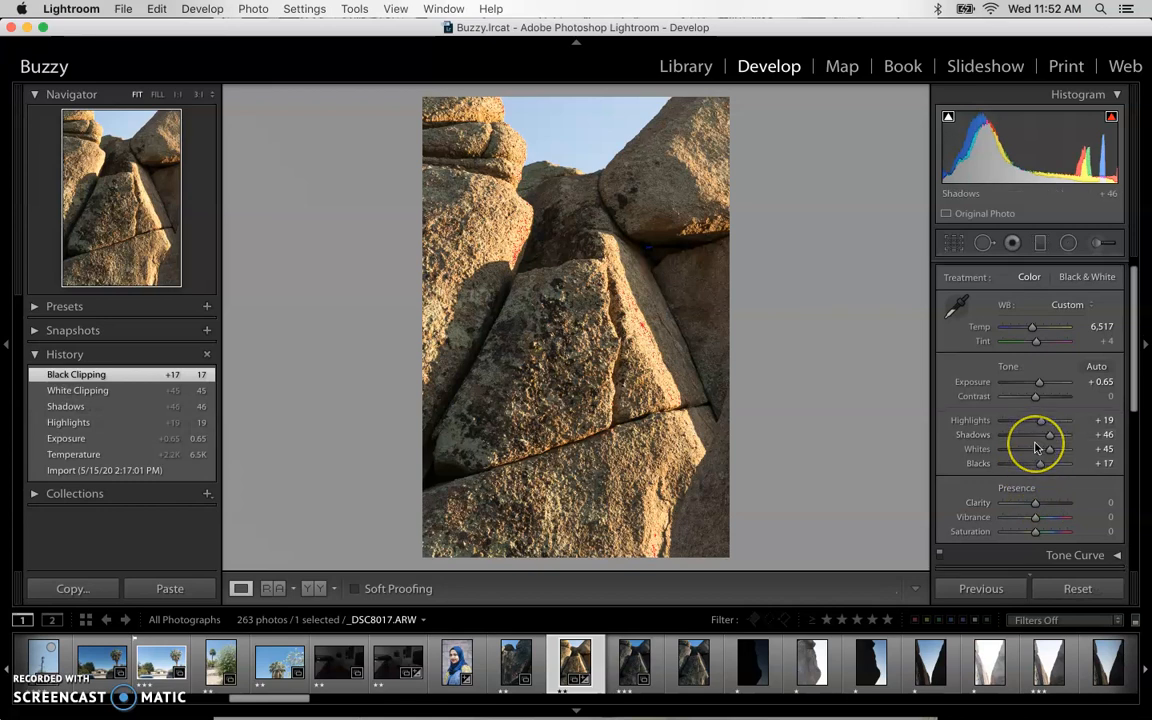
{"action": "scroll", "coordinate": [1080, 306], "scroll_direction": "up", "scroll_amount": 1}
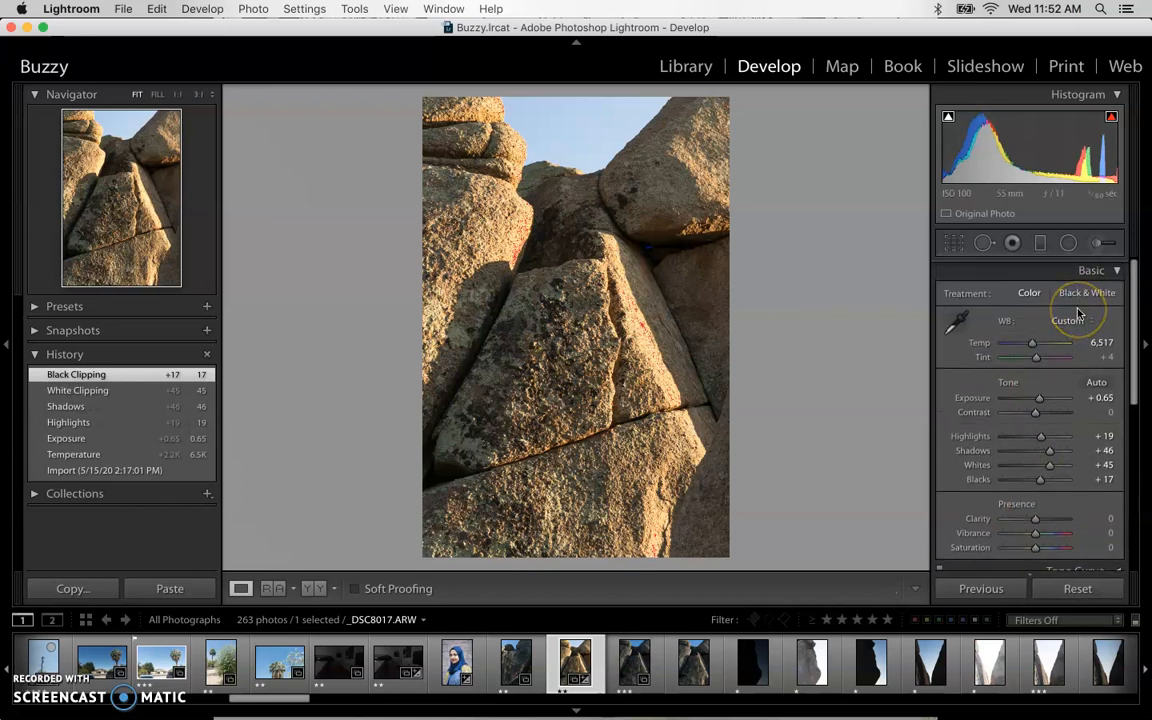
{"action": "scroll", "coordinate": [1070, 330], "scroll_direction": "down", "scroll_amount": 6}
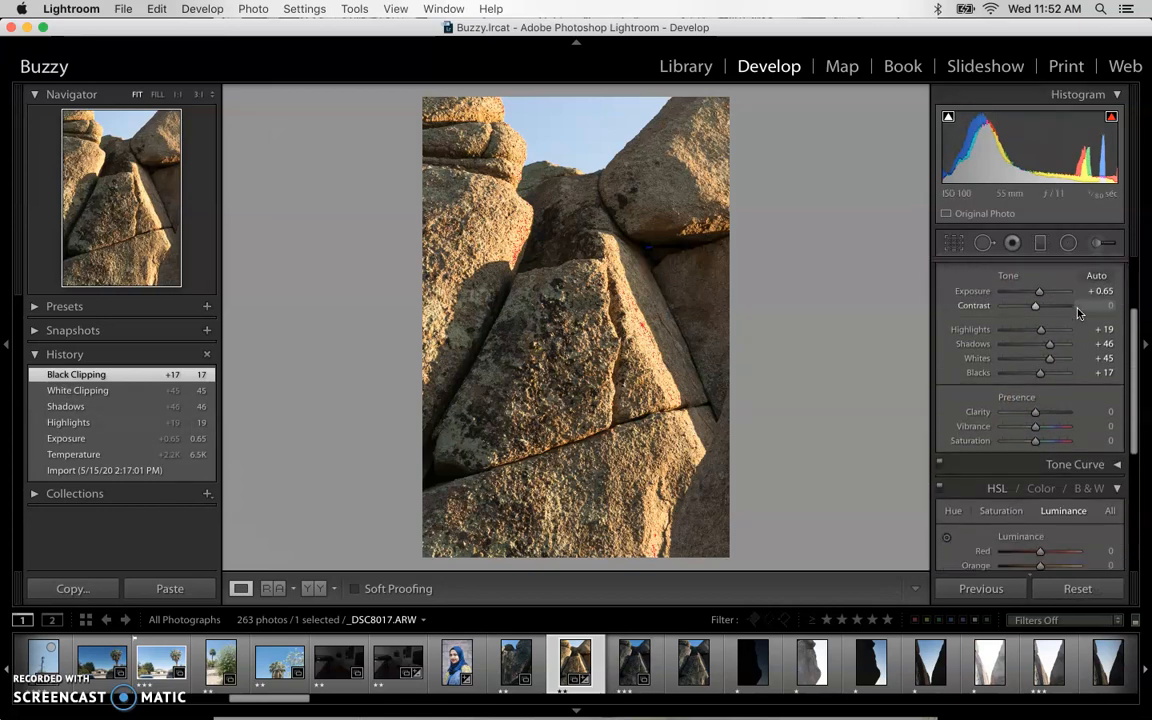
{"action": "left_click_drag", "start_coordinate": [1037, 405], "coordinate": [1043, 408]}
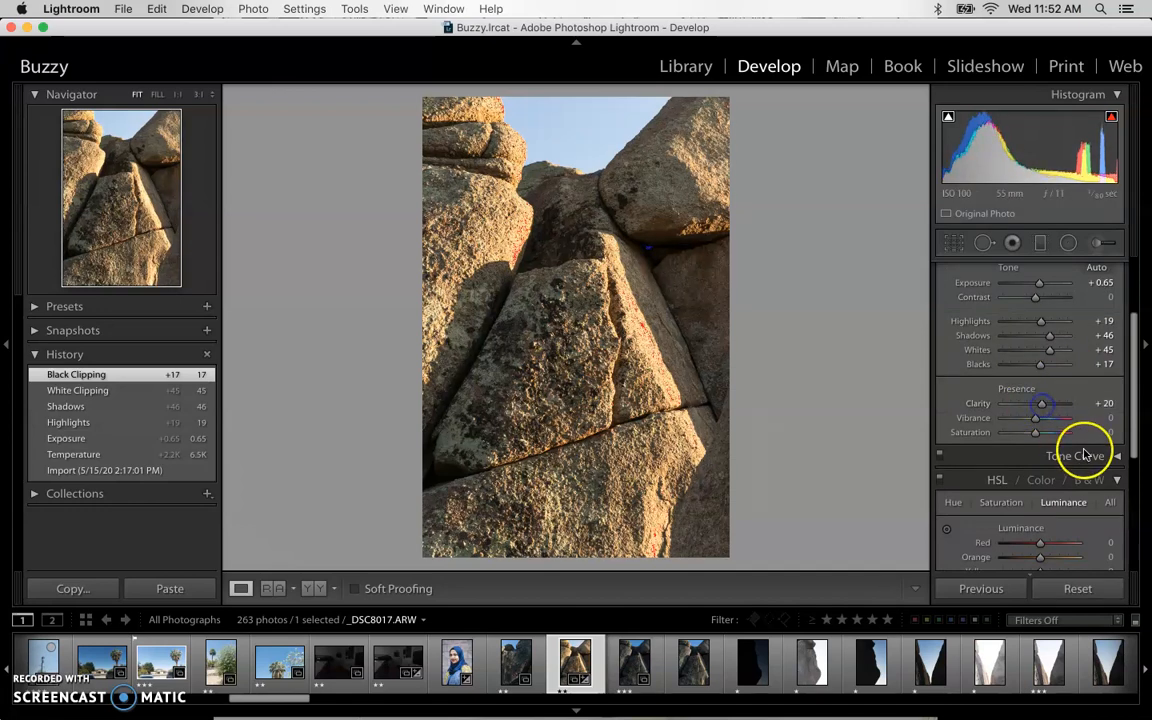
Convert the rock photo to black and white and set the mix to Red 0, Orange -44, Aqua +15 and Blue +53
{"action": "left_click", "coordinate": [1090, 480]}
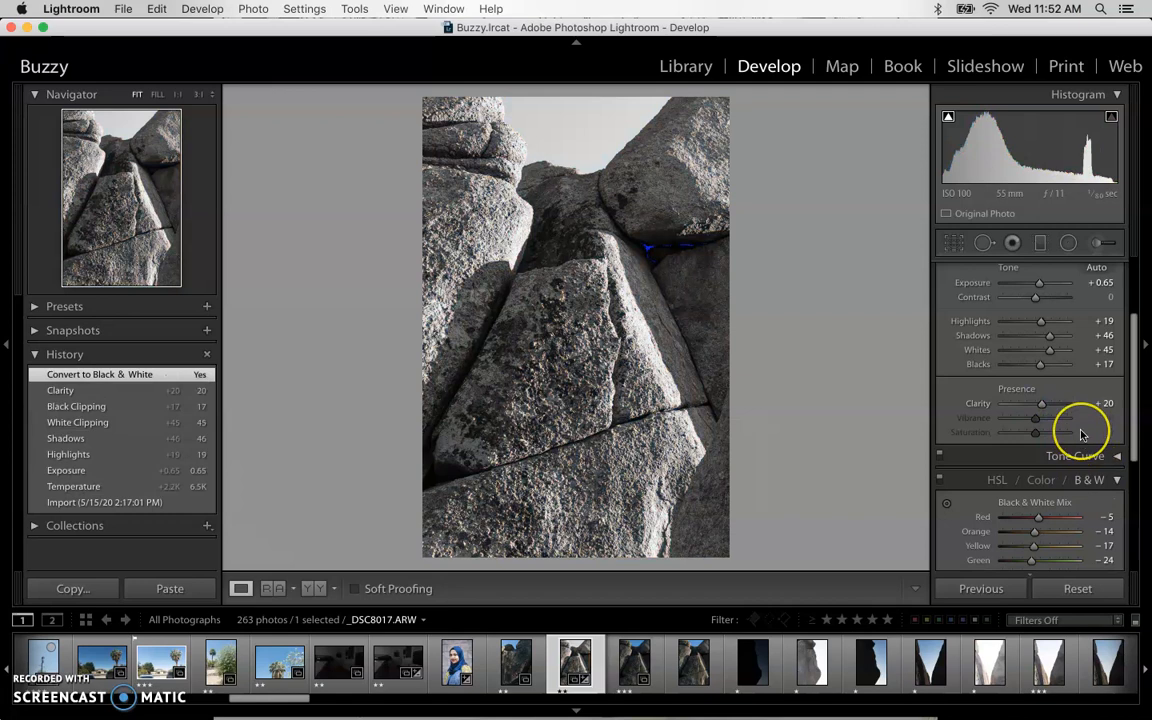
{"action": "scroll", "coordinate": [1080, 428], "scroll_direction": "down", "scroll_amount": 3}
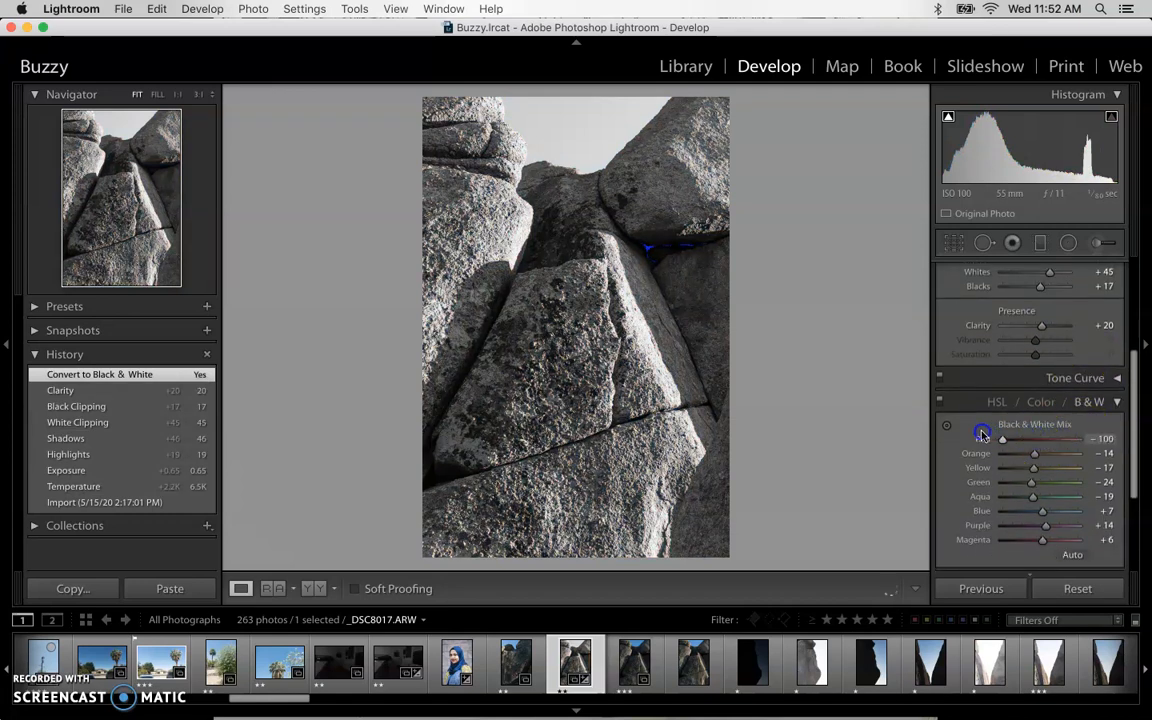
{"action": "mouse_move", "coordinate": [1040, 439]}
{"action": "left_mouse_down"}
{"action": "mouse_move", "coordinate": [1067, 451]}
{"action": "mouse_move", "coordinate": [1023, 456]}
{"action": "left_mouse_up"}
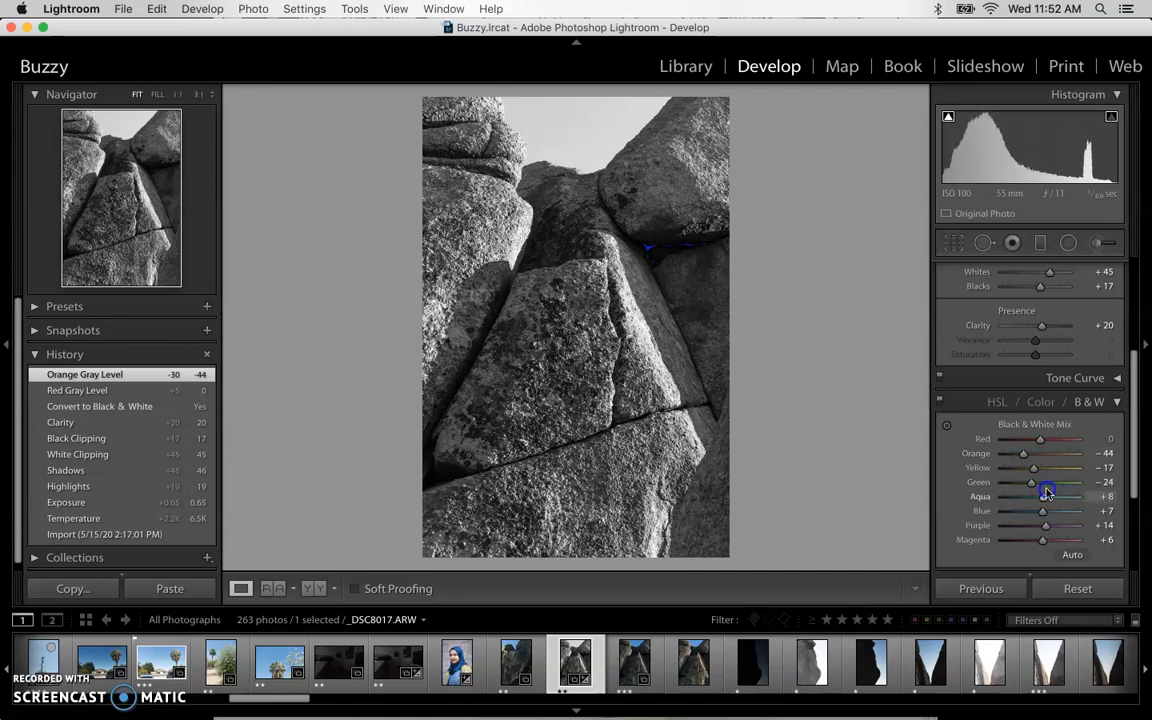
{"action": "left_click_drag", "start_coordinate": [1043, 517], "coordinate": [1061, 512]}
{"action": "scroll", "coordinate": [1048, 518], "scroll_direction": "down", "scroll_amount": 2}
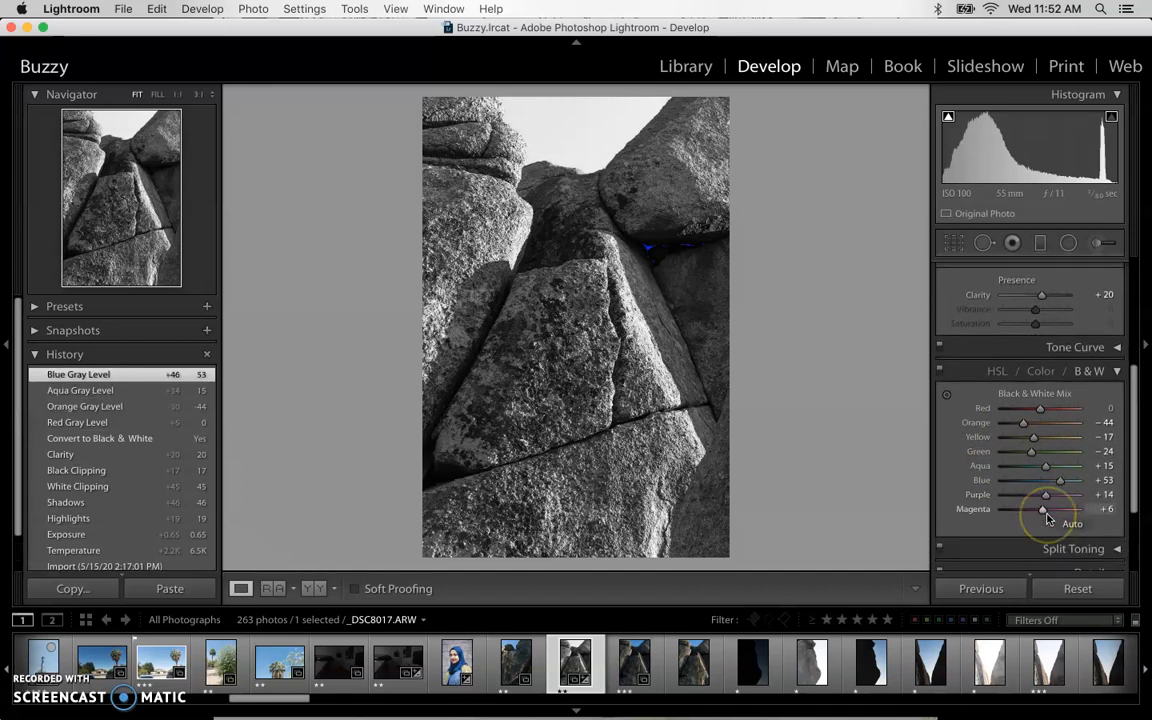
Sharpen the rock photo with amount 66, radius 0.5 and masking 39
{"action": "scroll", "coordinate": [1048, 518], "scroll_direction": "down", "scroll_amount": 5}
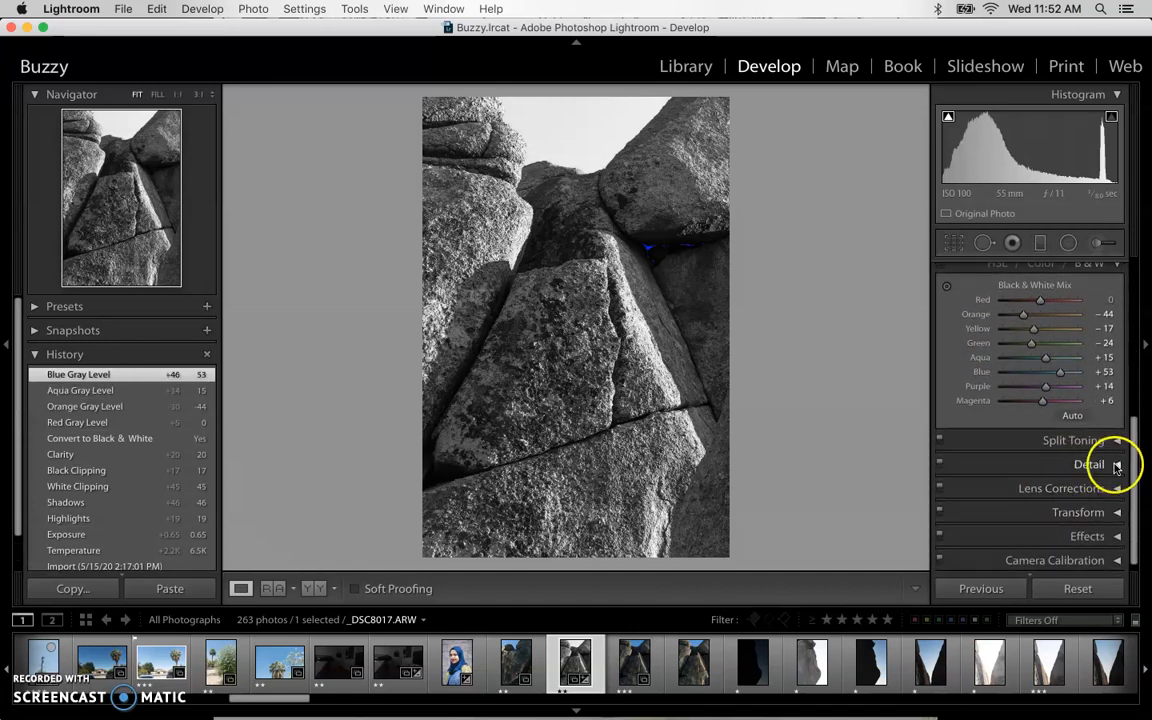
{"action": "left_click", "coordinate": [1105, 465]}
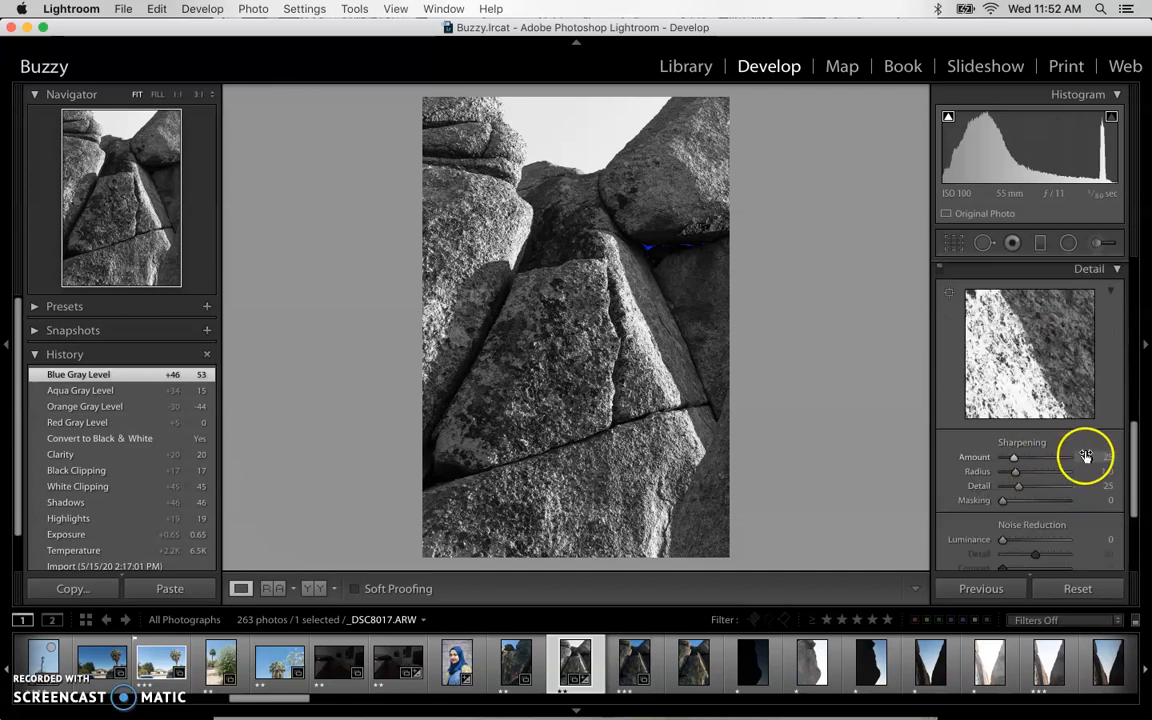
{"action": "left_click_drag", "start_coordinate": [1088, 457], "coordinate": [1071, 454]}
{"action": "left_click", "coordinate": [1010, 459]}
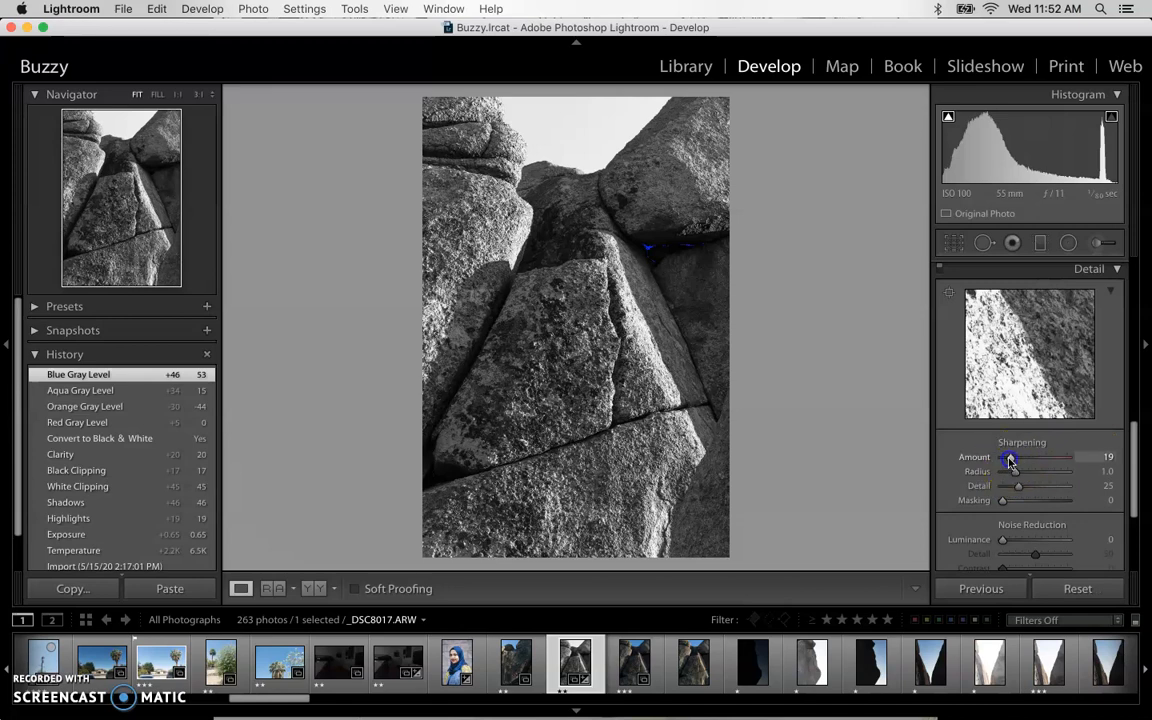
{"action": "left_click_drag", "start_coordinate": [1030, 459], "coordinate": [1030, 458]}
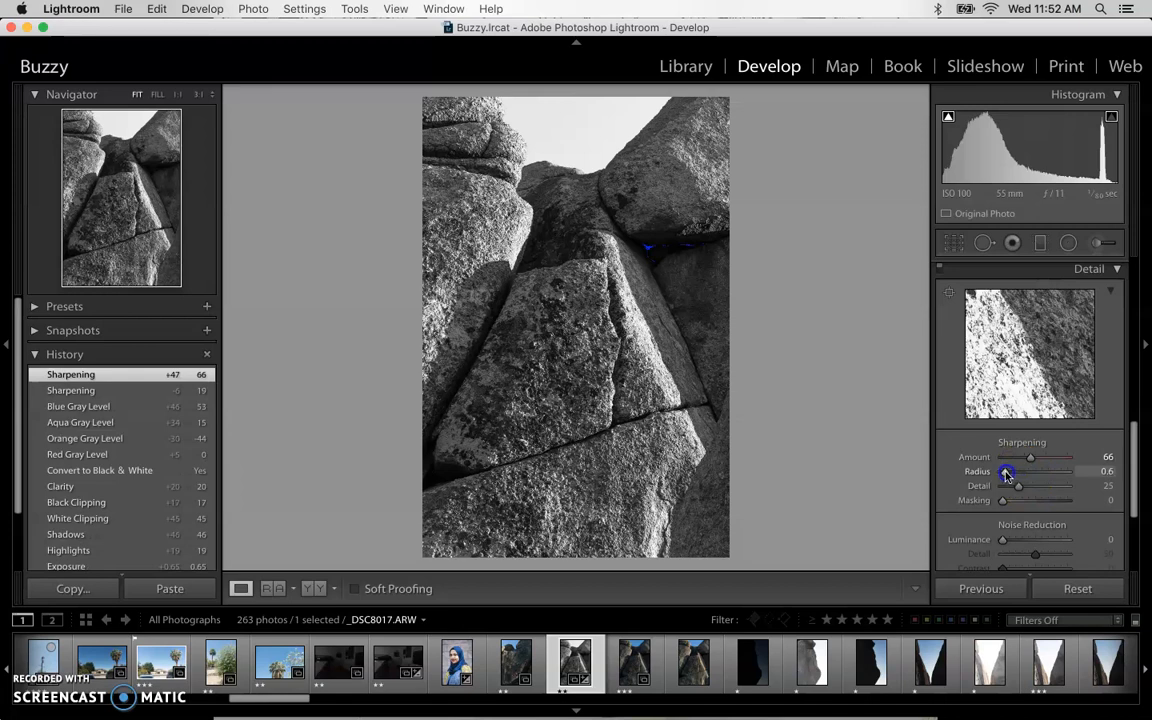
{"action": "left_click_drag", "start_coordinate": [1006, 474], "coordinate": [1030, 499]}
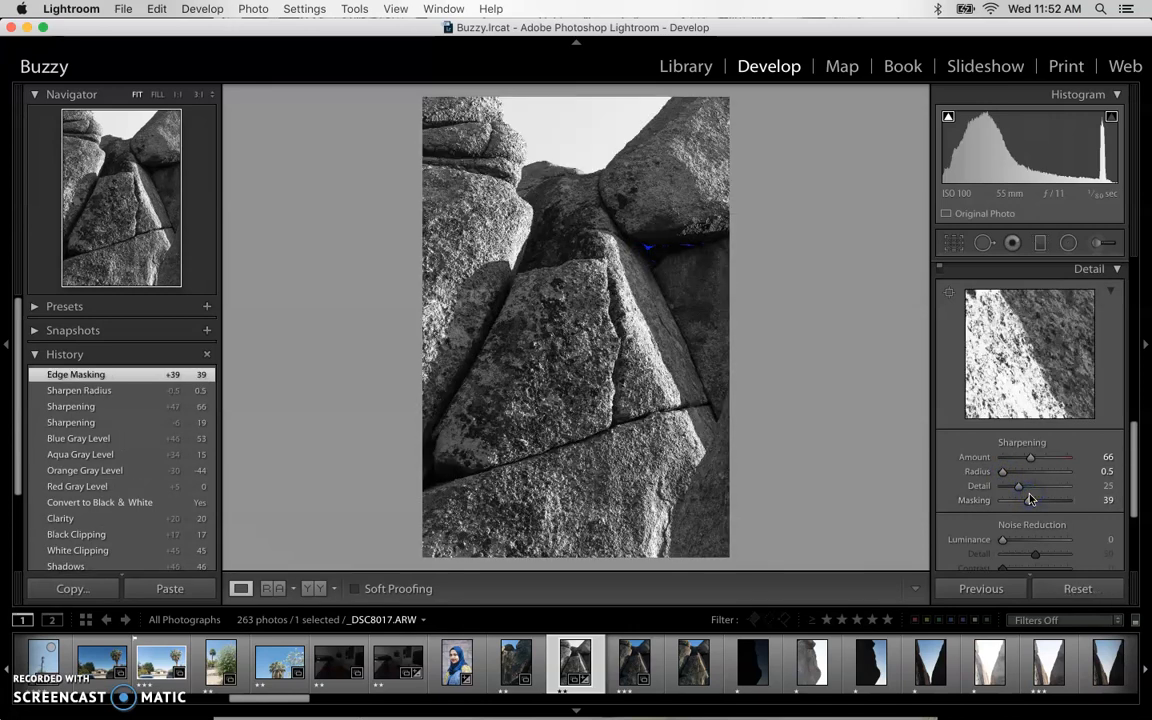
{"action": "scroll", "coordinate": [1024, 478], "scroll_direction": "down", "scroll_amount": 3}
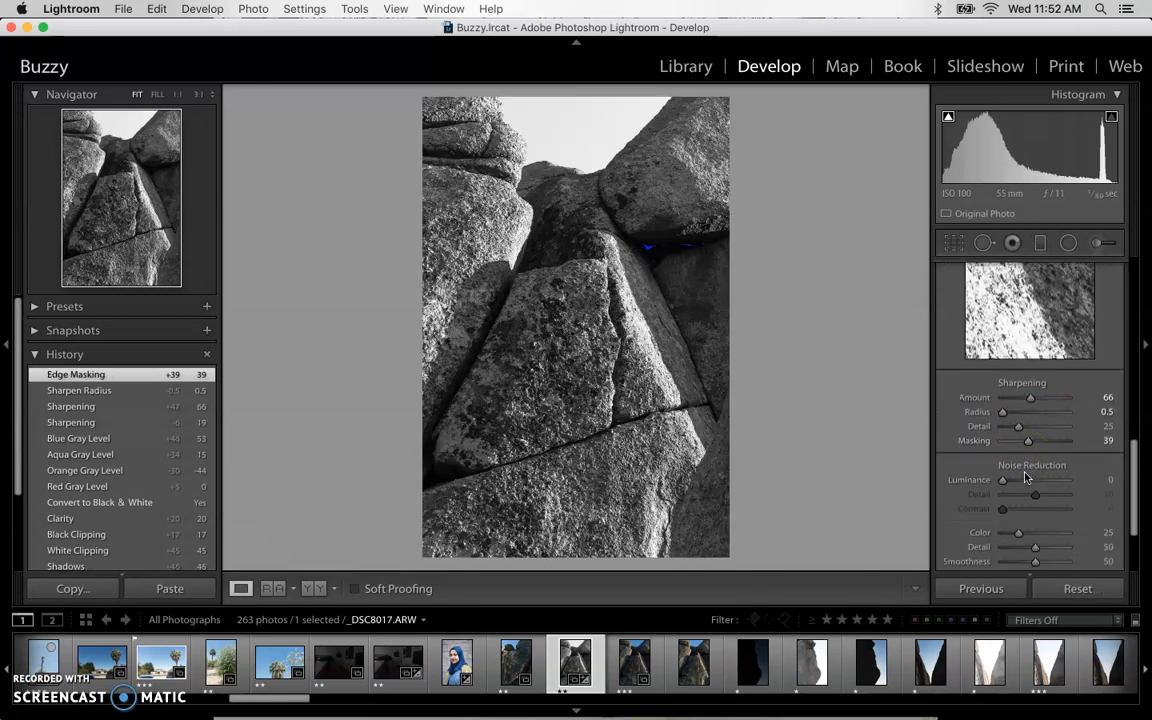
{"action": "scroll", "coordinate": [1024, 478], "scroll_direction": "down", "scroll_amount": 5}
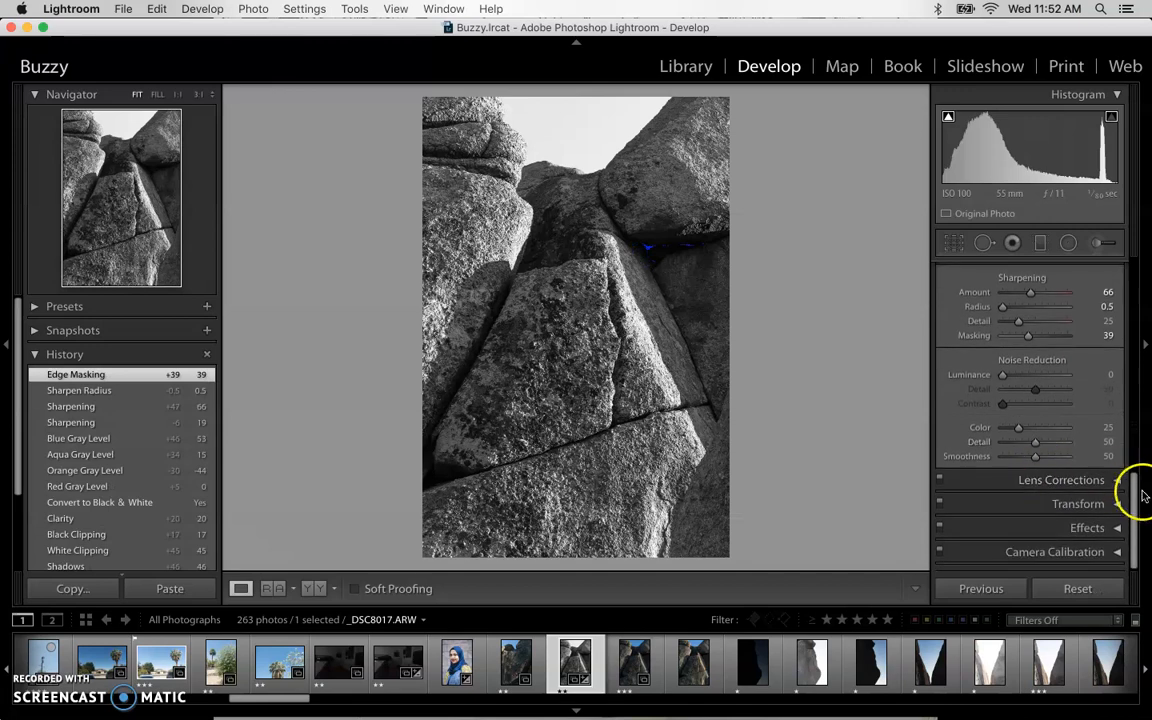
{"action": "scroll", "coordinate": [1064, 419], "scroll_direction": "up", "scroll_amount": 10}
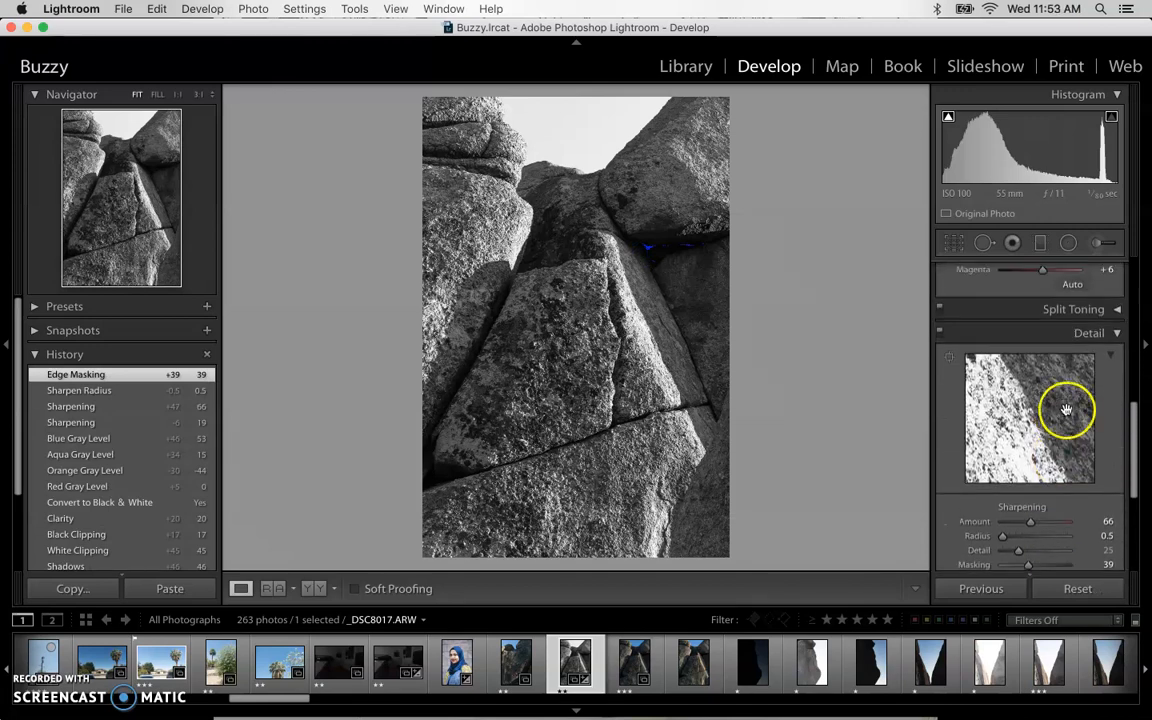
{"action": "left_click", "coordinate": [1105, 333]}
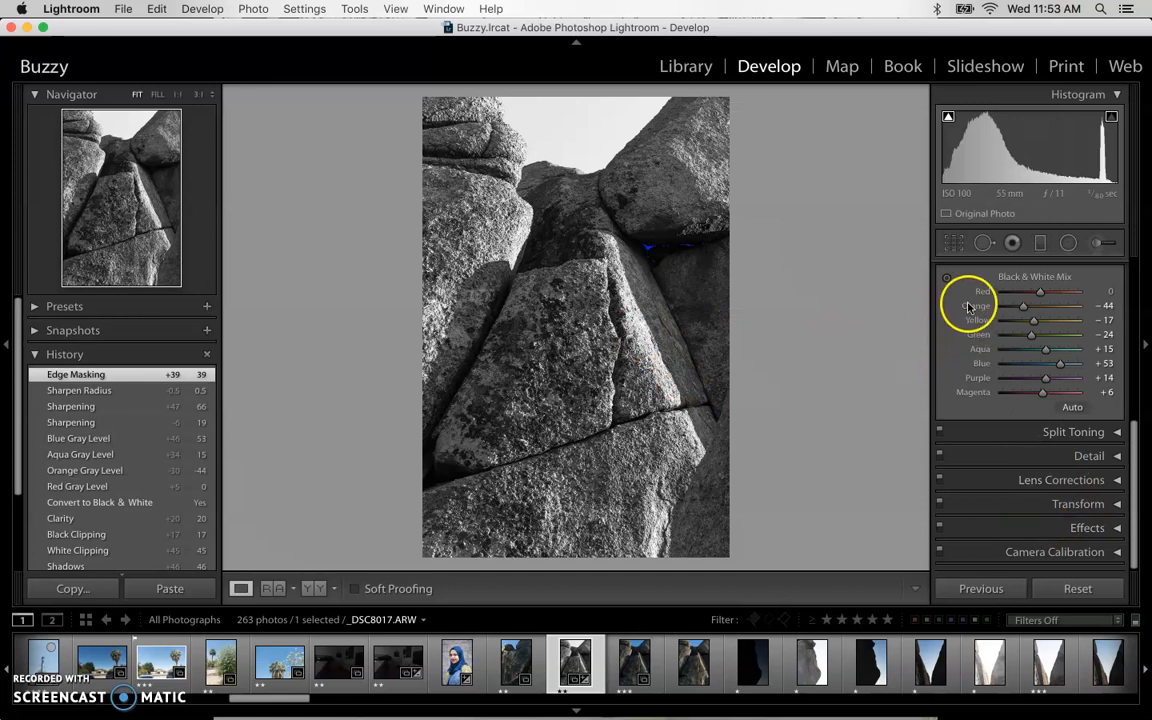
Crop the rock photo to the 4 x 5 / 8 x 10 aspect ratio, keeping the sky and trimming mostly the lower rock
{"action": "left_click", "coordinate": [954, 245]}
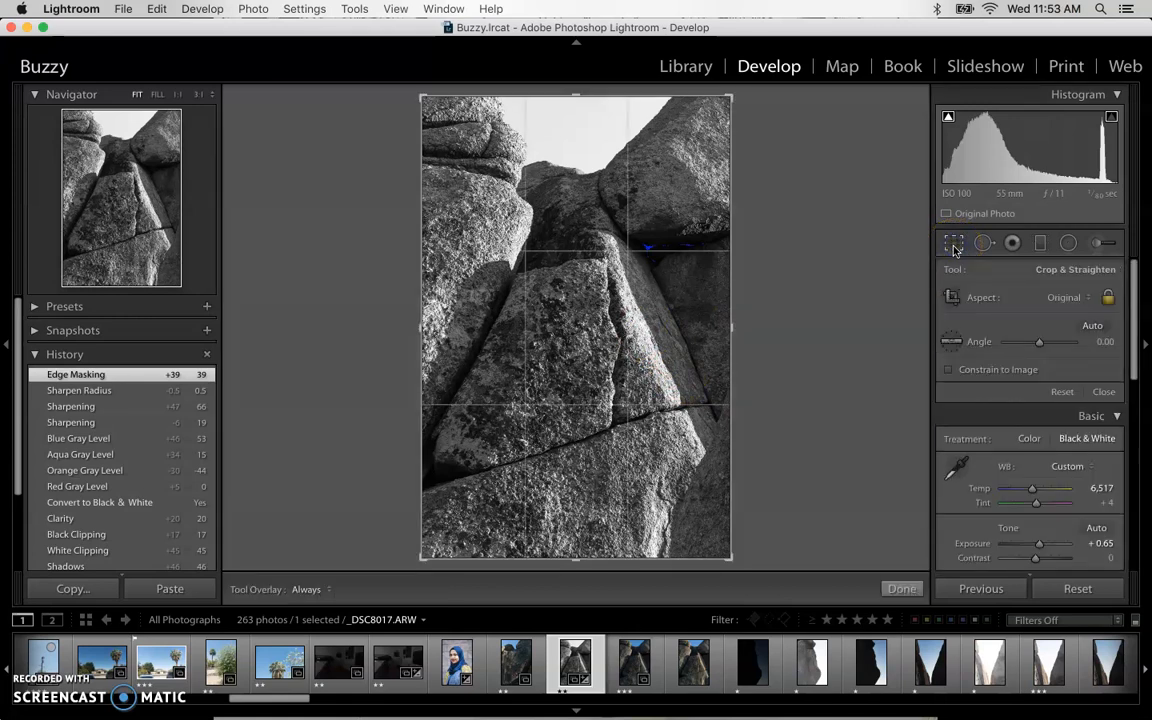
{"action": "left_click", "coordinate": [1064, 296]}
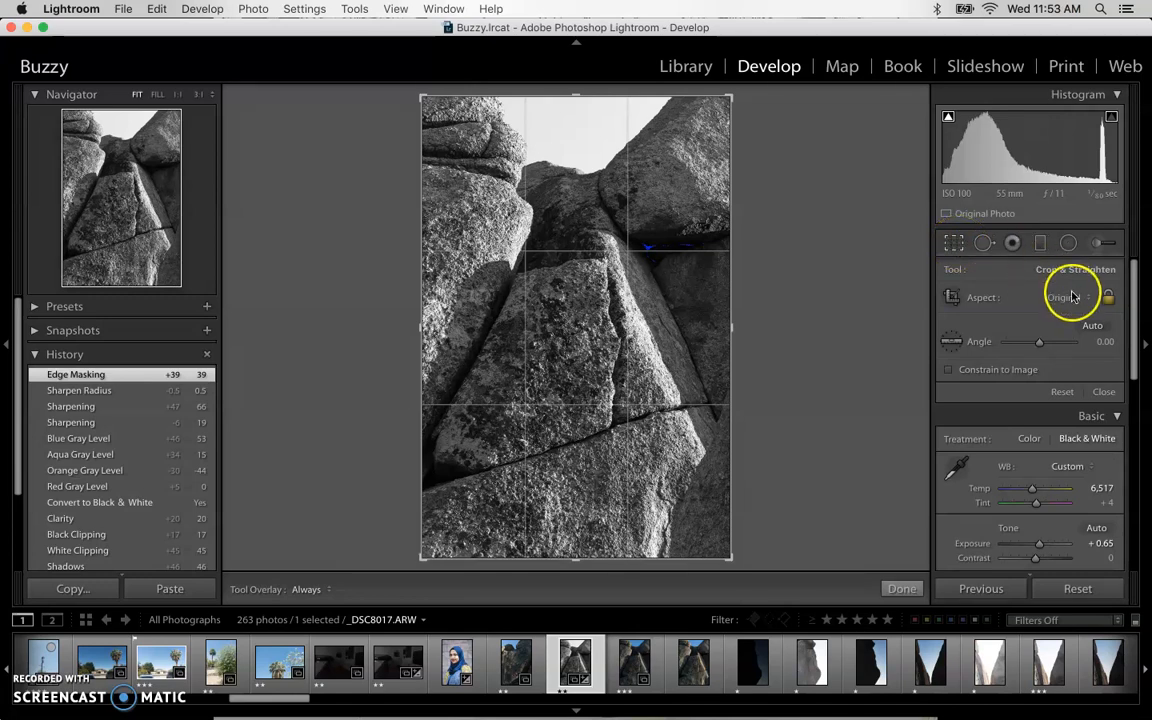
{"action": "left_click", "coordinate": [1059, 339]}
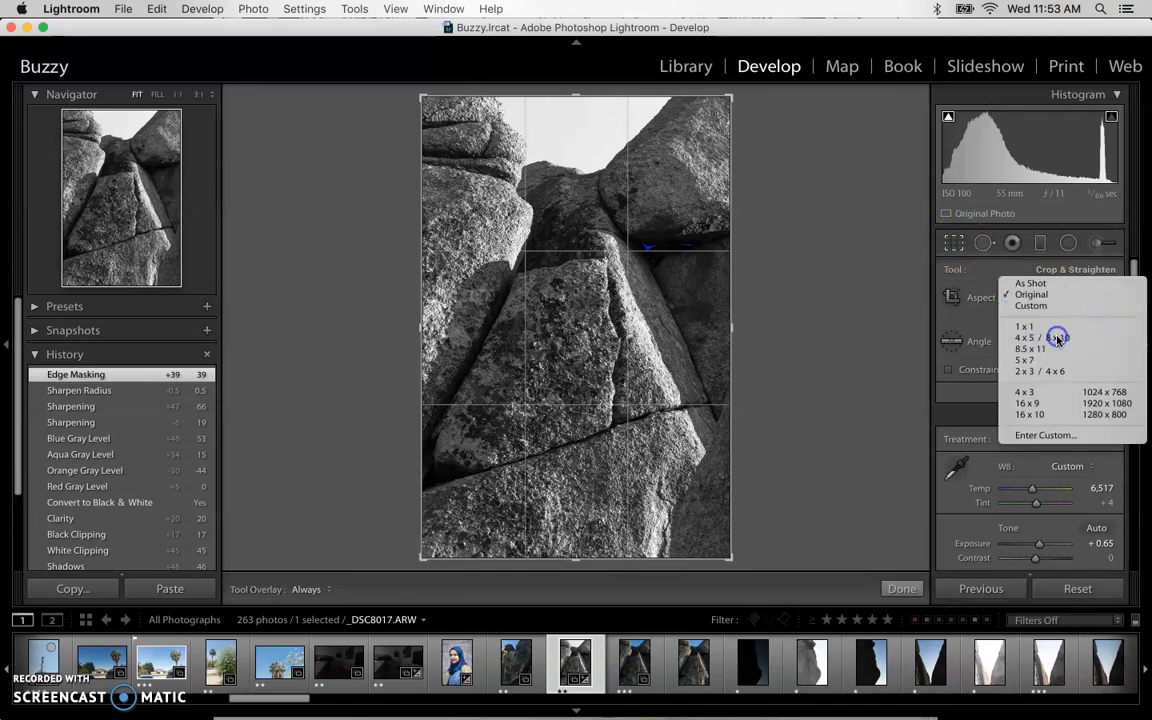
{"action": "left_click_drag", "start_coordinate": [722, 298], "coordinate": [688, 316]}
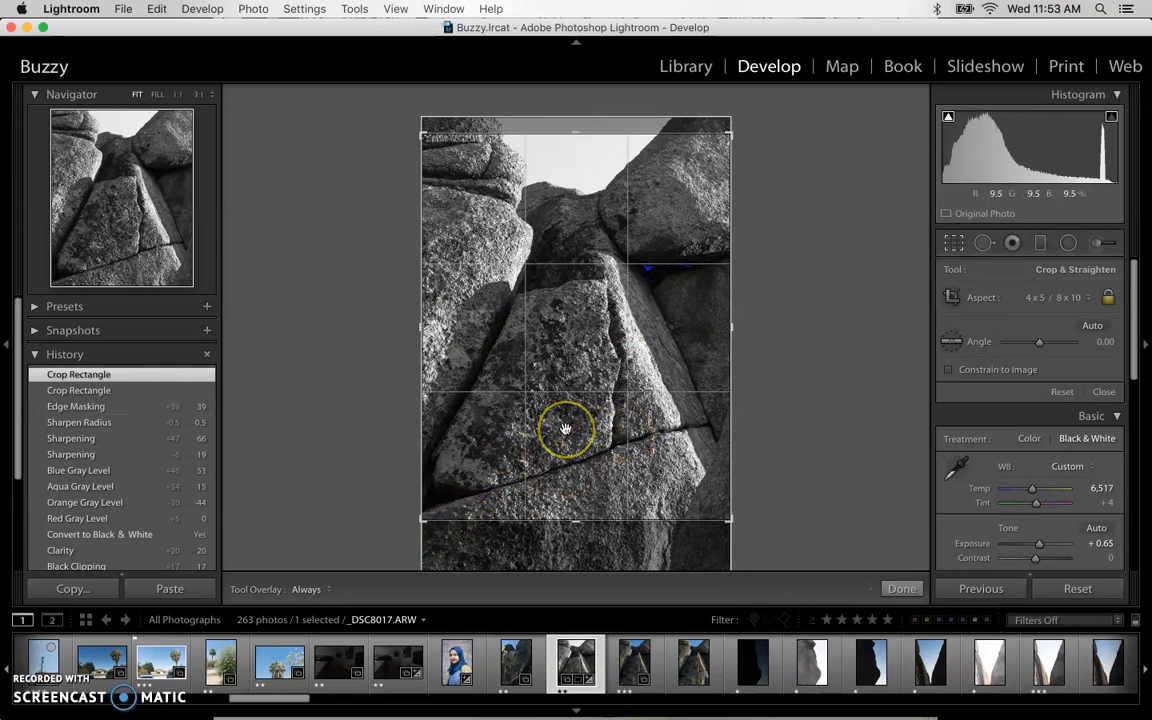
{"action": "key", "text": "Return"}
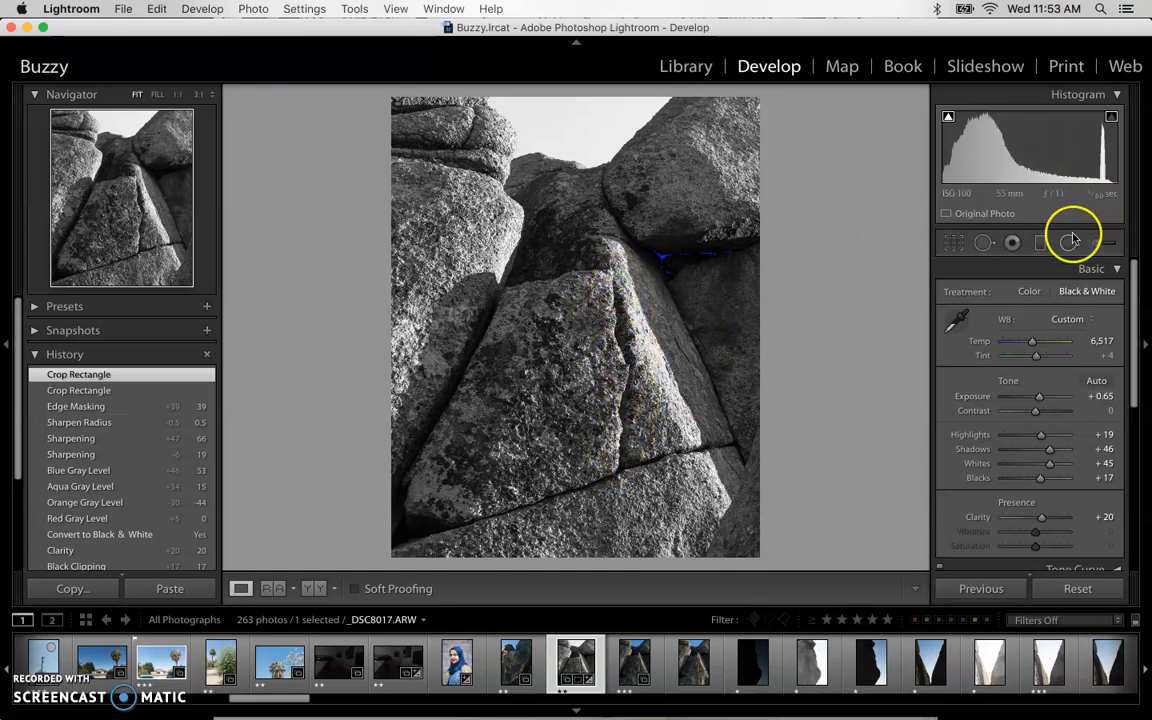
Dismiss the Parallels sign-in window and set the Spot Removal clone brush to size 78 and feather 70
{"action": "left_click", "coordinate": [983, 247]}
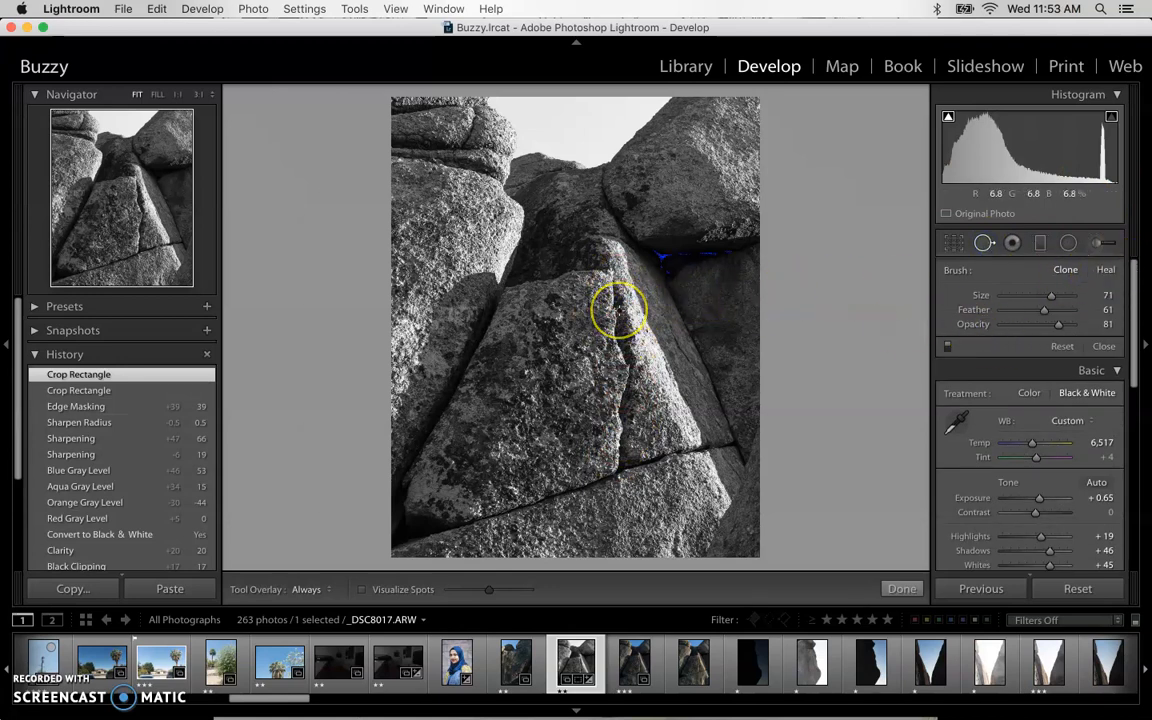
{"action": "left_click", "coordinate": [766, 475]}
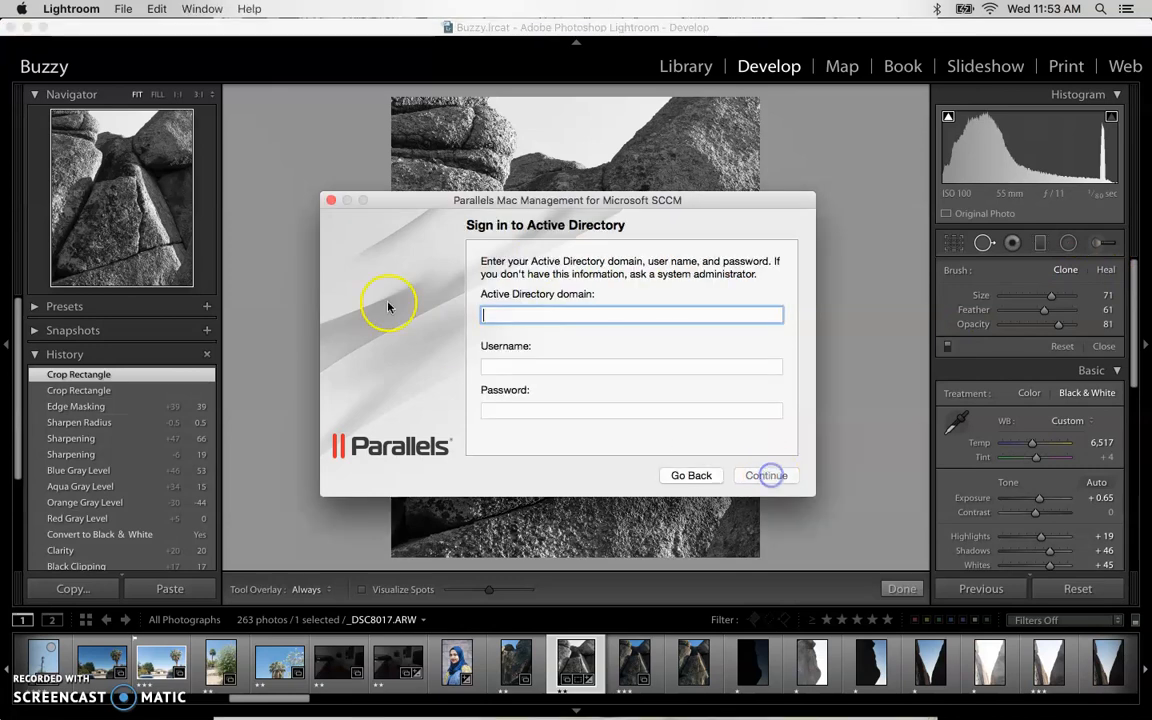
{"action": "left_click", "coordinate": [330, 201]}
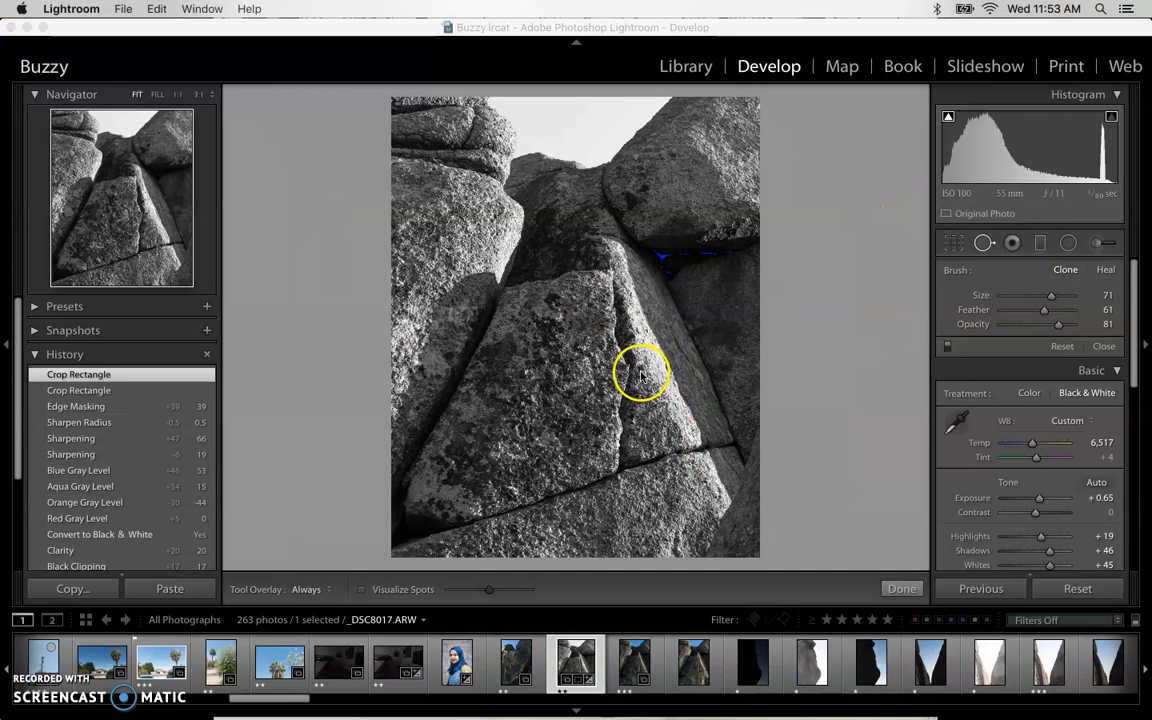
{"action": "left_click", "coordinate": [697, 380]}
{"action": "scroll", "coordinate": [656, 373], "scroll_direction": "up", "scroll_amount": 3}
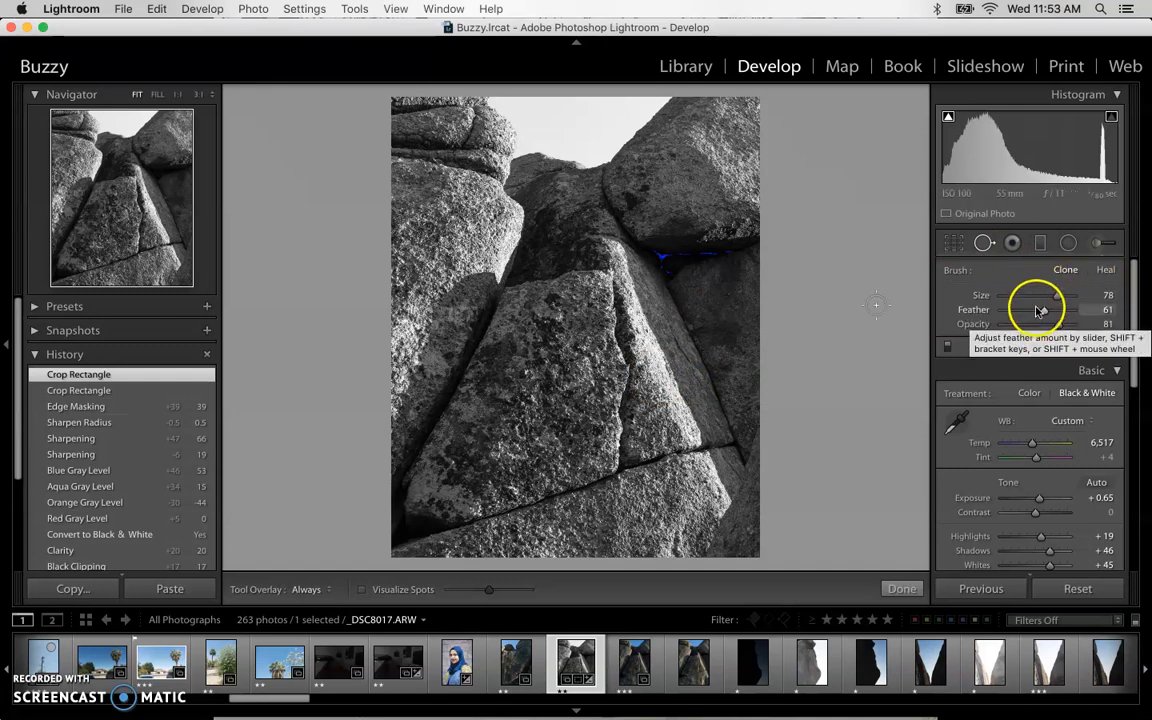
{"action": "left_click_drag", "start_coordinate": [1044, 310], "coordinate": [1049, 312]}
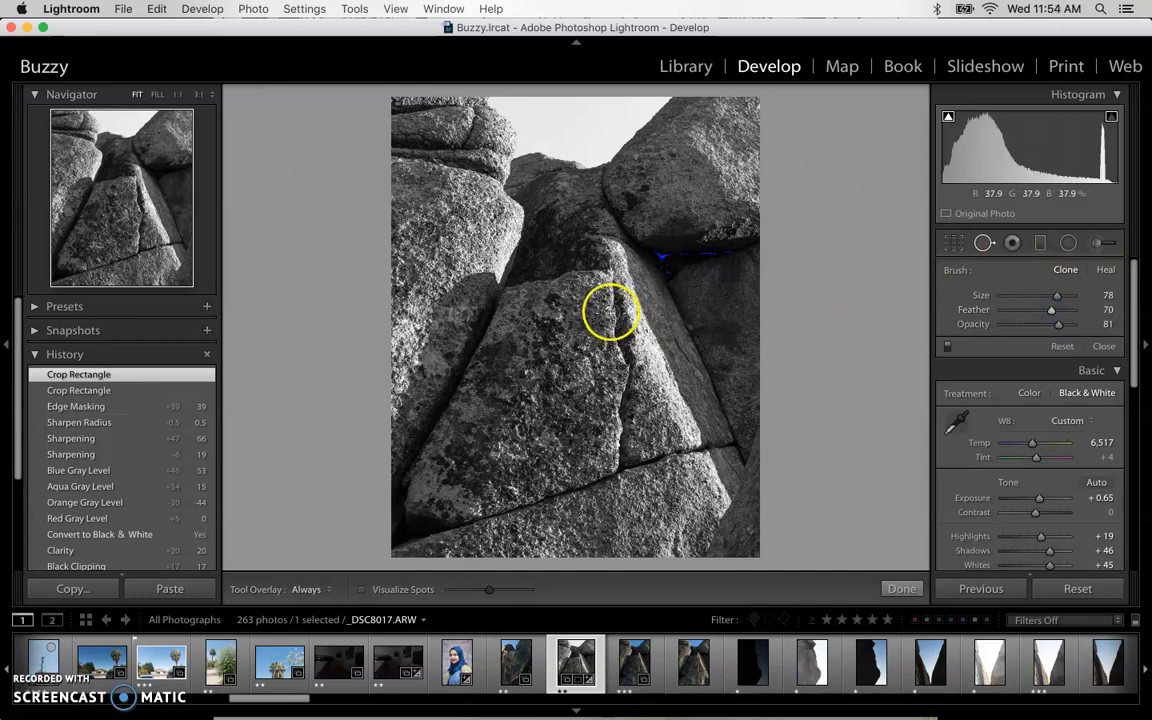
Clone out the vertical crack in the central rock using the adjacent rock face as source, with spot size 81, and finish the spot removal
{"action": "mouse_move", "coordinate": [614, 290]}
{"action": "left_mouse_down"}
{"action": "mouse_move", "coordinate": [629, 371]}
{"action": "mouse_move", "coordinate": [622, 460]}
{"action": "left_mouse_up"}
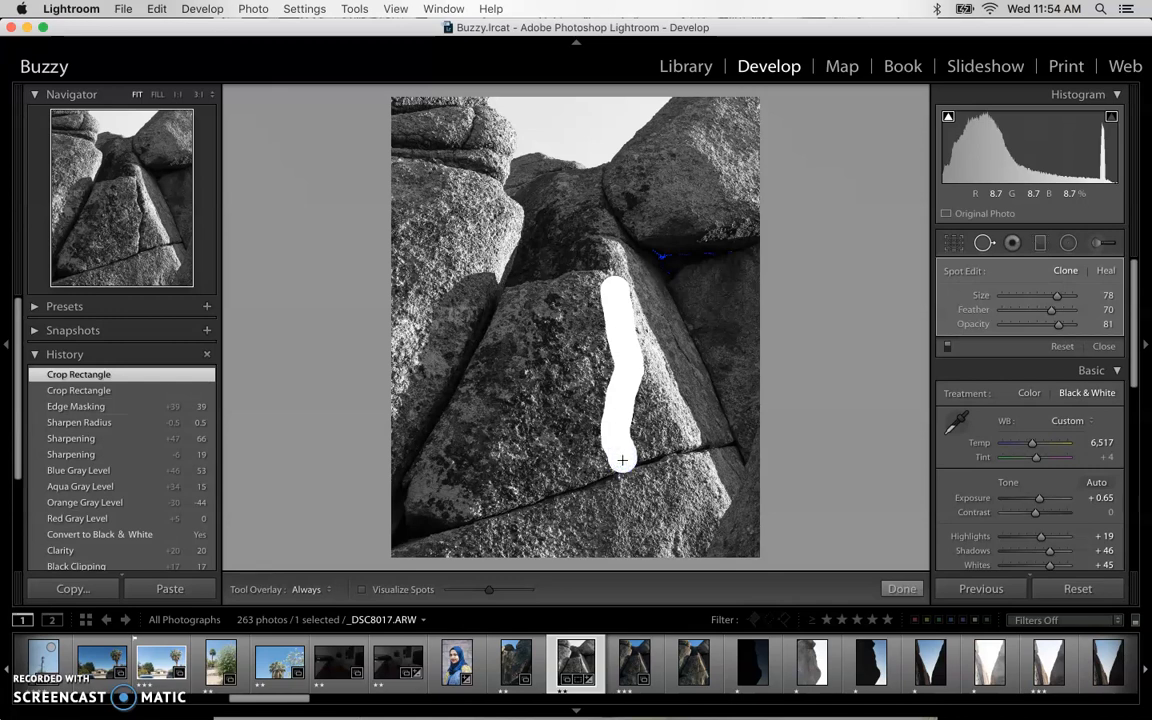
{"action": "left_click_drag", "start_coordinate": [622, 460], "coordinate": [622, 460]}
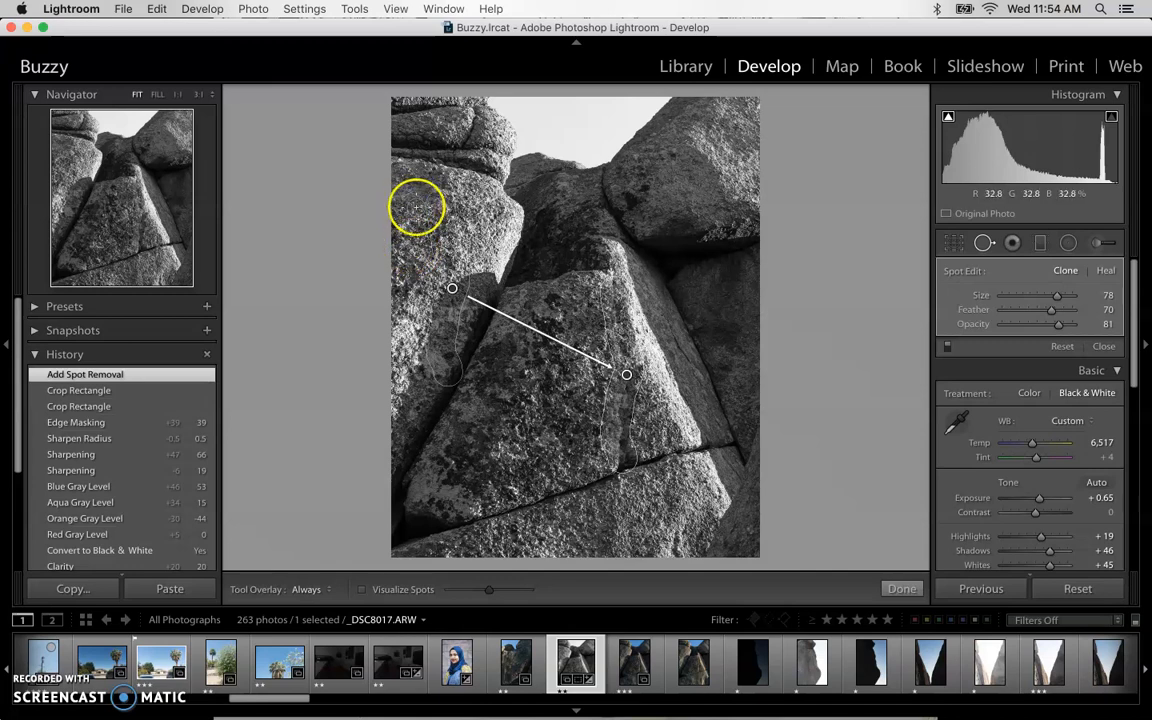
{"action": "left_click_drag", "start_coordinate": [453, 290], "coordinate": [455, 300]}
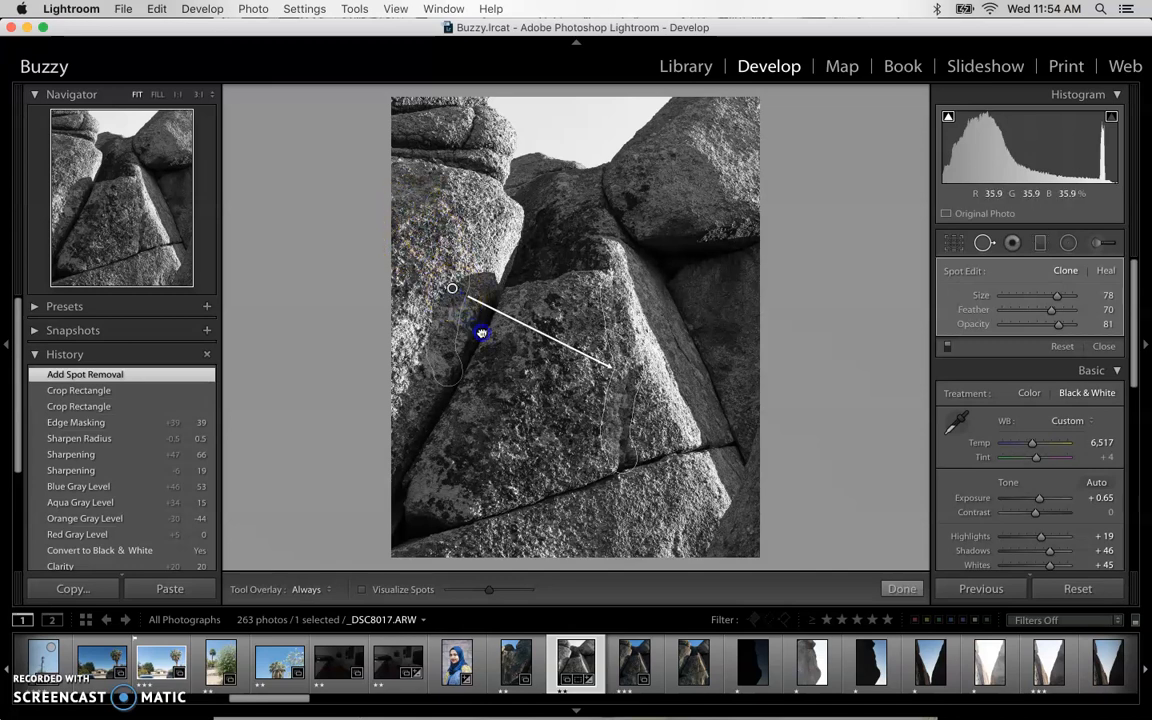
{"action": "left_click_drag", "start_coordinate": [491, 340], "coordinate": [567, 384]}
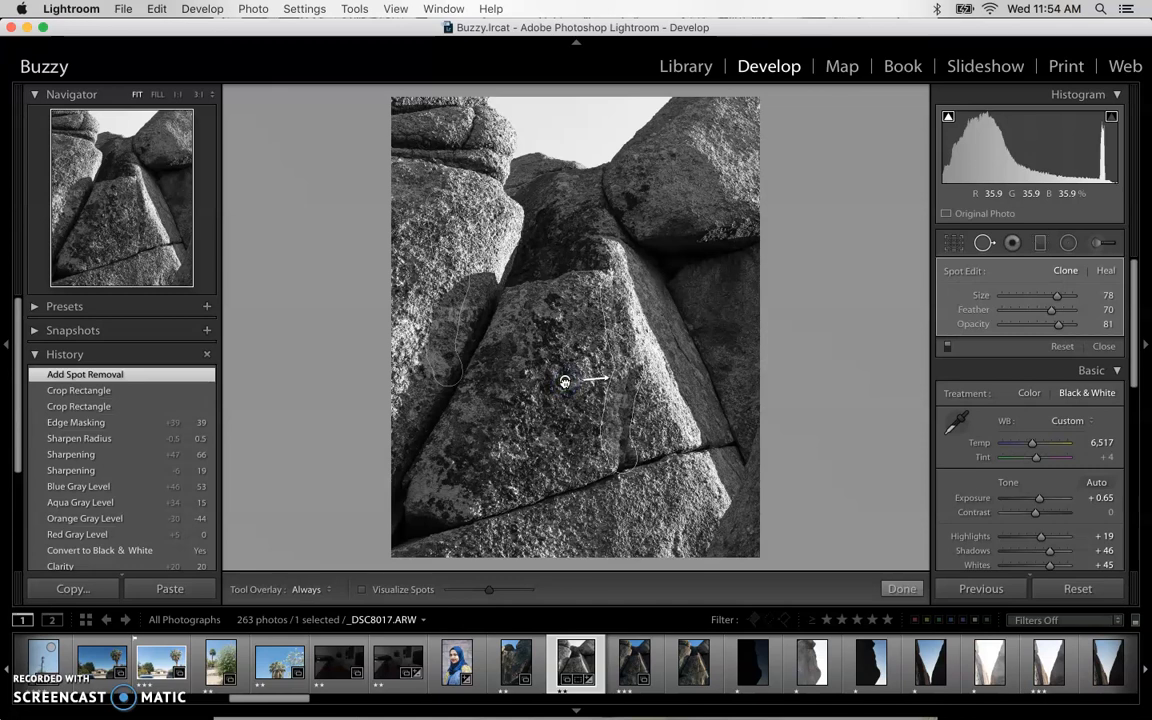
{"action": "left_click_drag", "start_coordinate": [564, 382], "coordinate": [564, 381]}
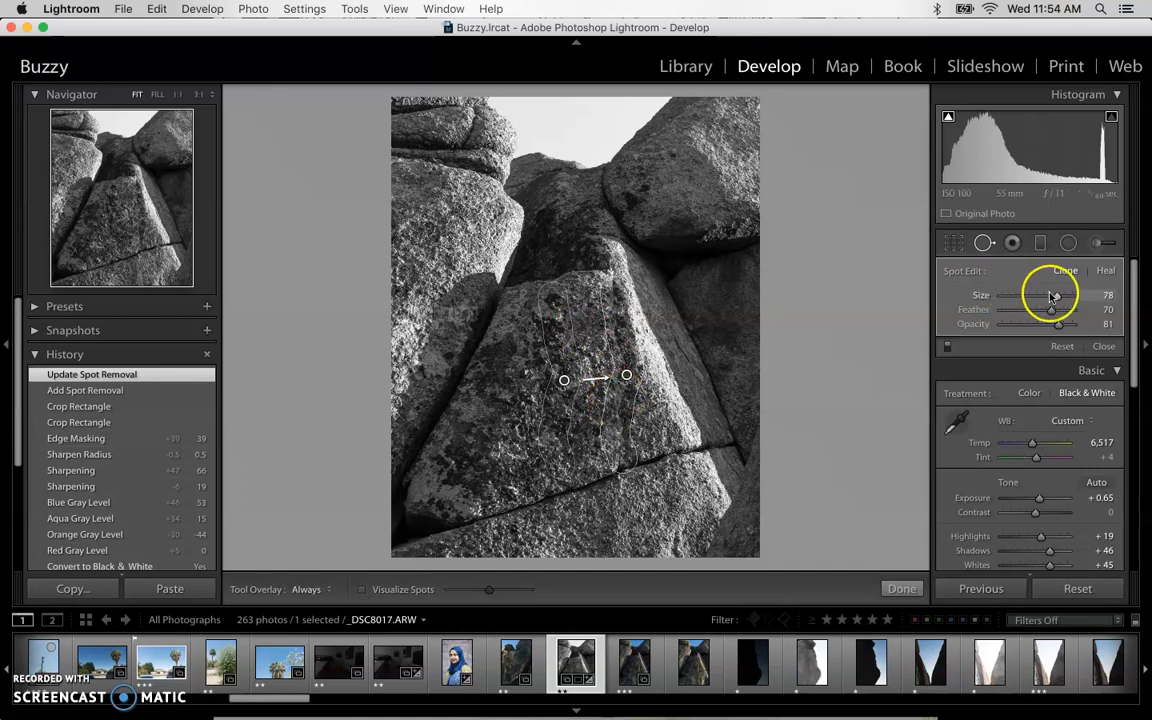
{"action": "left_click_drag", "start_coordinate": [1064, 297], "coordinate": [1060, 298]}
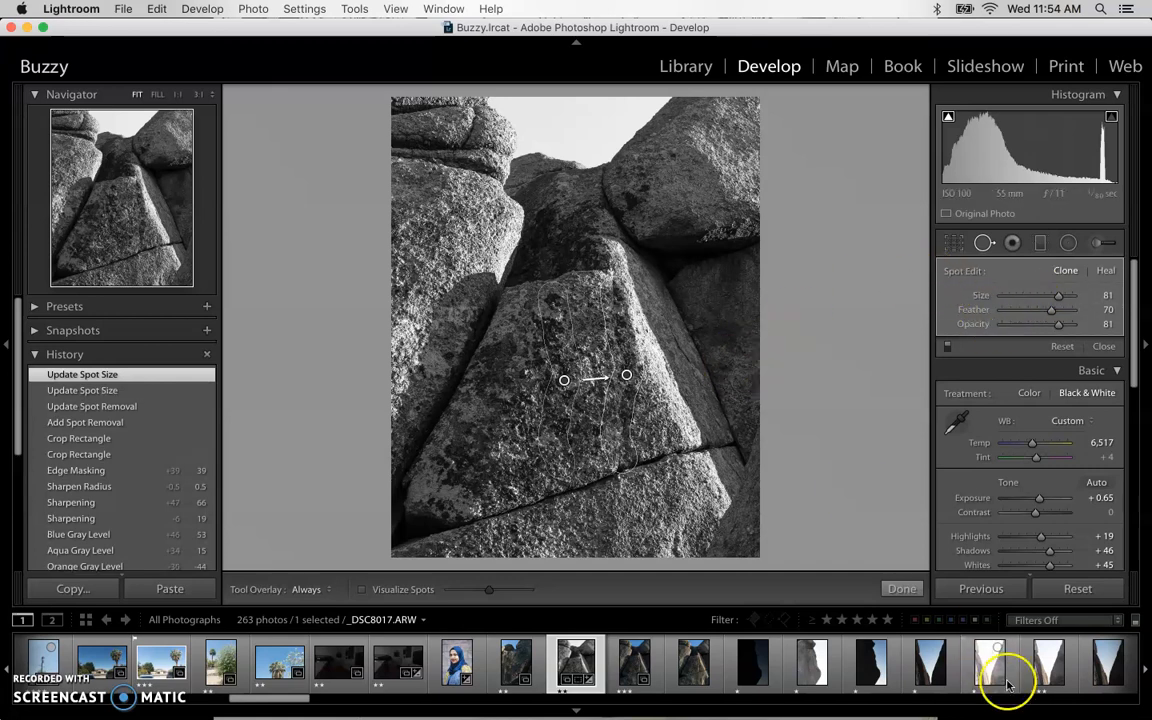
{"action": "left_click", "coordinate": [899, 590]}
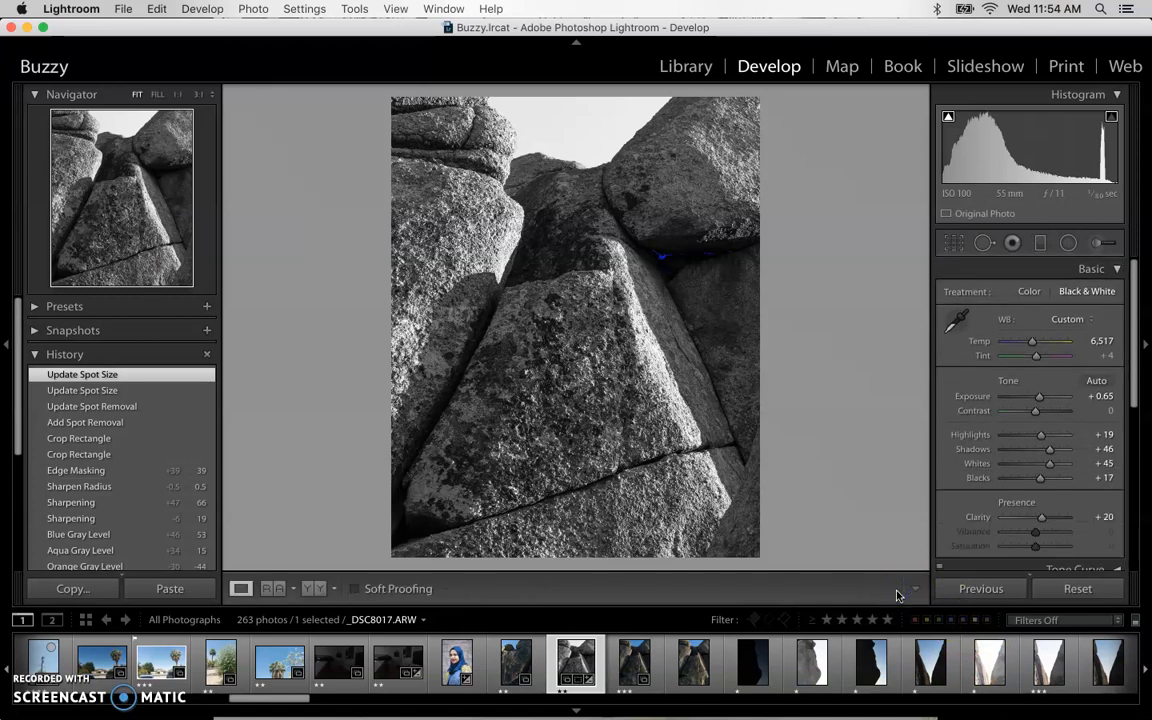
Compare the edited rock photo with its original version in the before/after view several times
{"action": "key", "text": "backslash"}
{"action": "key", "text": "backslash"}
{"action": "key", "text": "backslash"}
{"action": "key", "text": "backslash"}
{"action": "key", "text": "backslash"}
{"action": "key", "text": "backslash"}
Synchronize the settings of _DSC8017.ARW, including spot removal and crop, to the two neighbouring rock photos _DSC8018.ARW and _DSC8021.ARW
{"action": "left_click", "coordinate": [636, 667]}
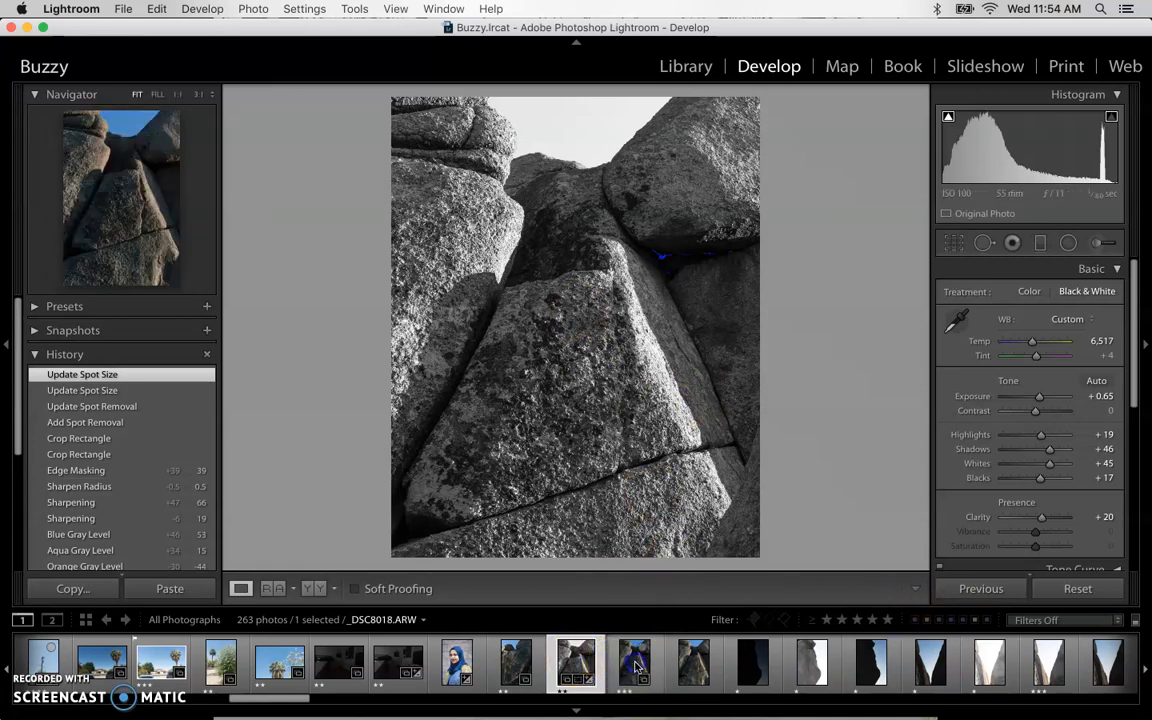
{"action": "left_click", "coordinate": [692, 665]}
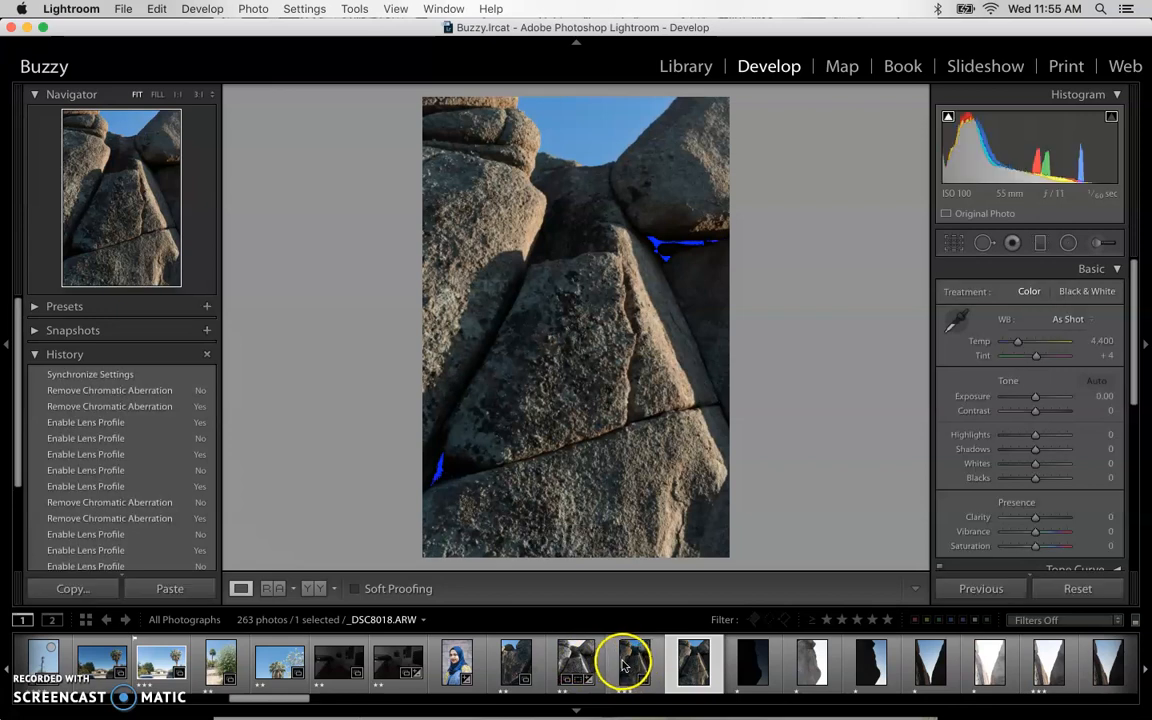
{"action": "left_click", "coordinate": [577, 665]}
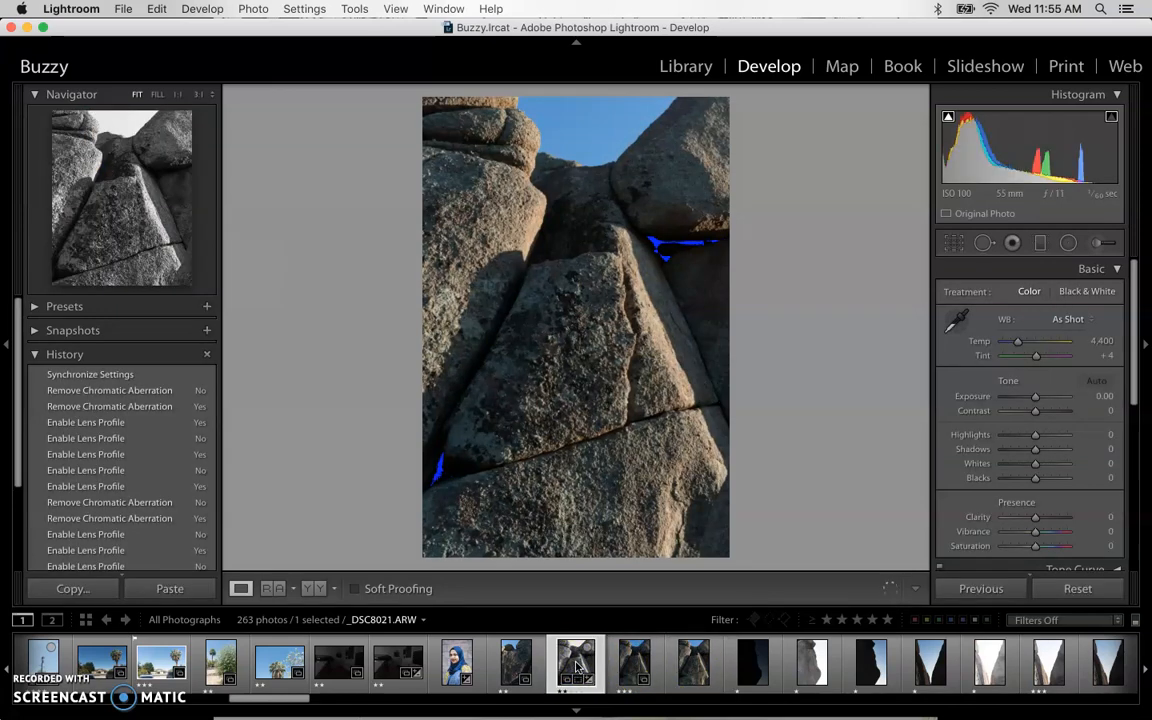
{"action": "left_click", "coordinate": [698, 663], "text": "shift"}
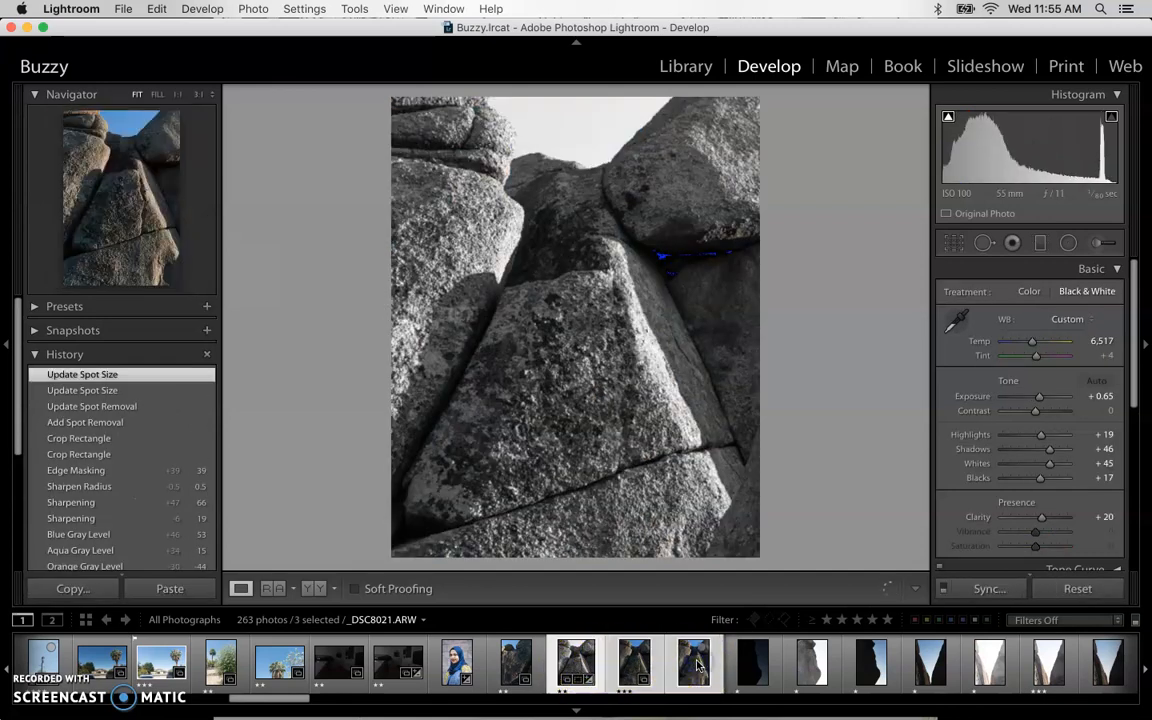
{"action": "left_click", "coordinate": [983, 591]}
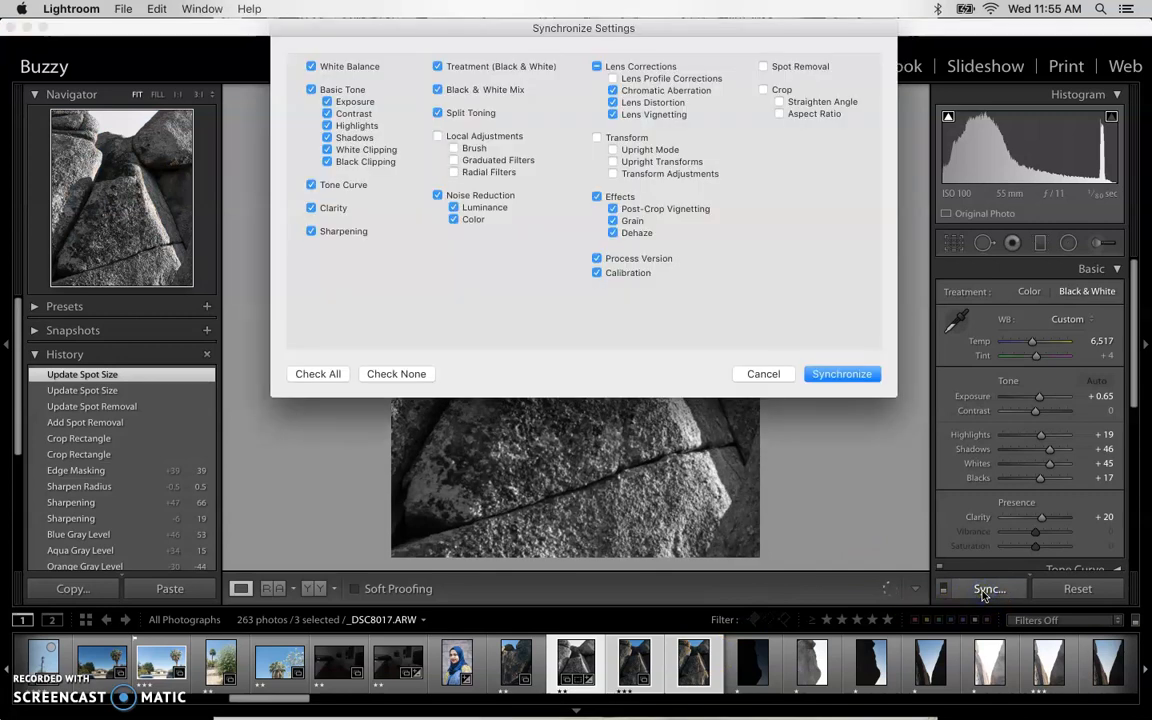
{"action": "left_click", "coordinate": [760, 90]}
{"action": "left_click", "coordinate": [763, 67]}
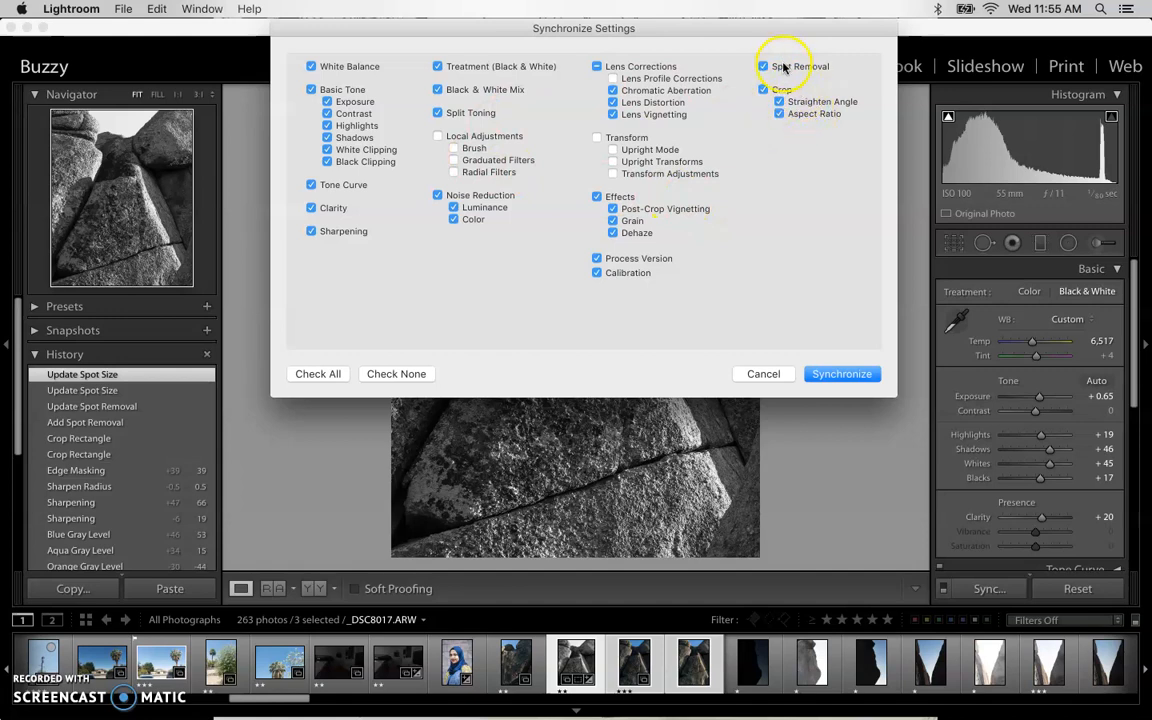
{"action": "left_click", "coordinate": [838, 374]}
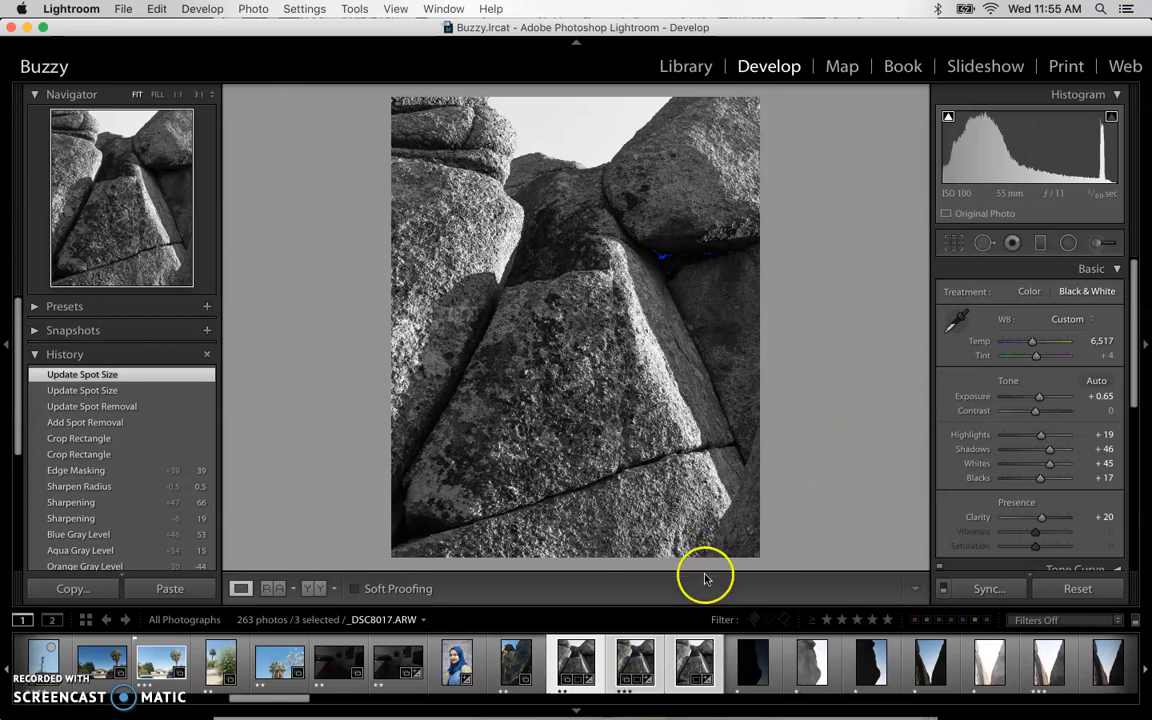
Examine the three synchronized rock photos one after another, comparing how the crack retouching fits each of them
{"action": "right_click", "coordinate": [581, 657]}
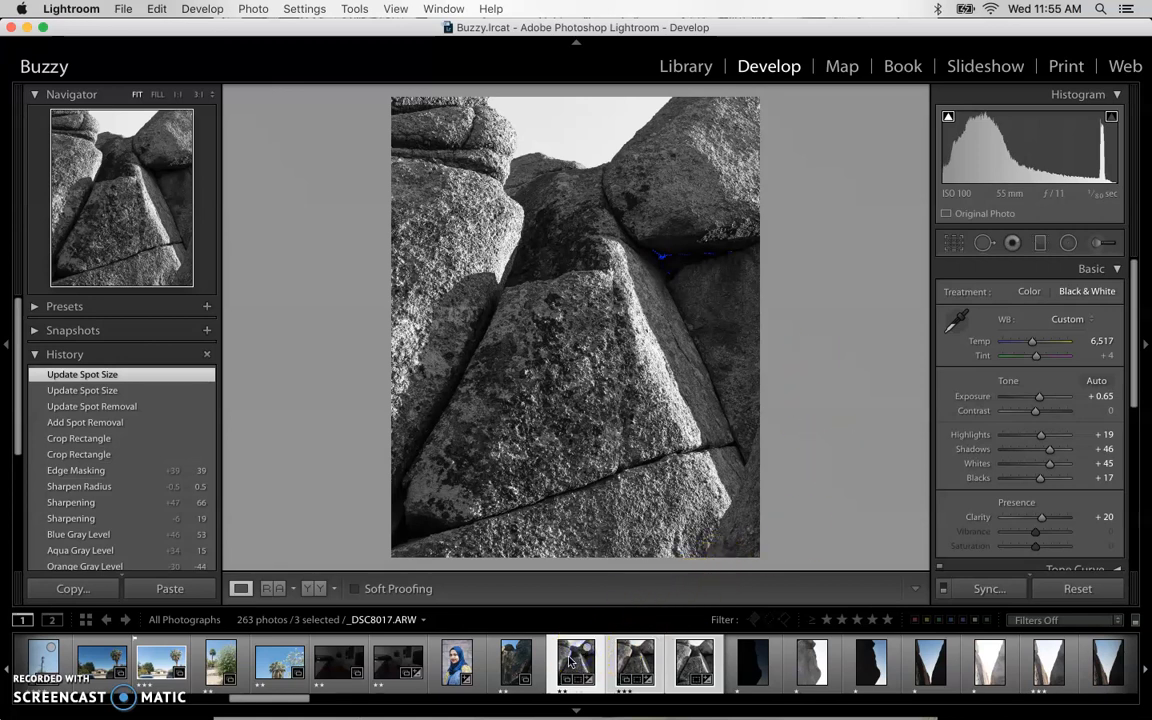
{"action": "left_click", "coordinate": [621, 662]}
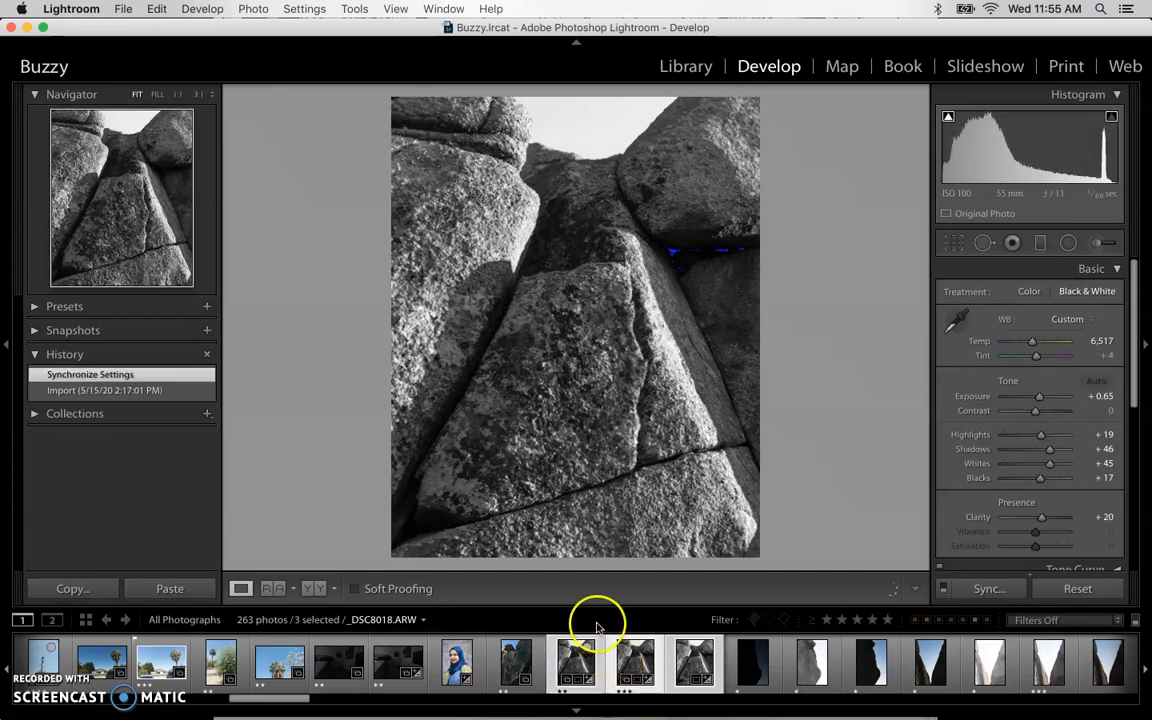
{"action": "left_click", "coordinate": [580, 662]}
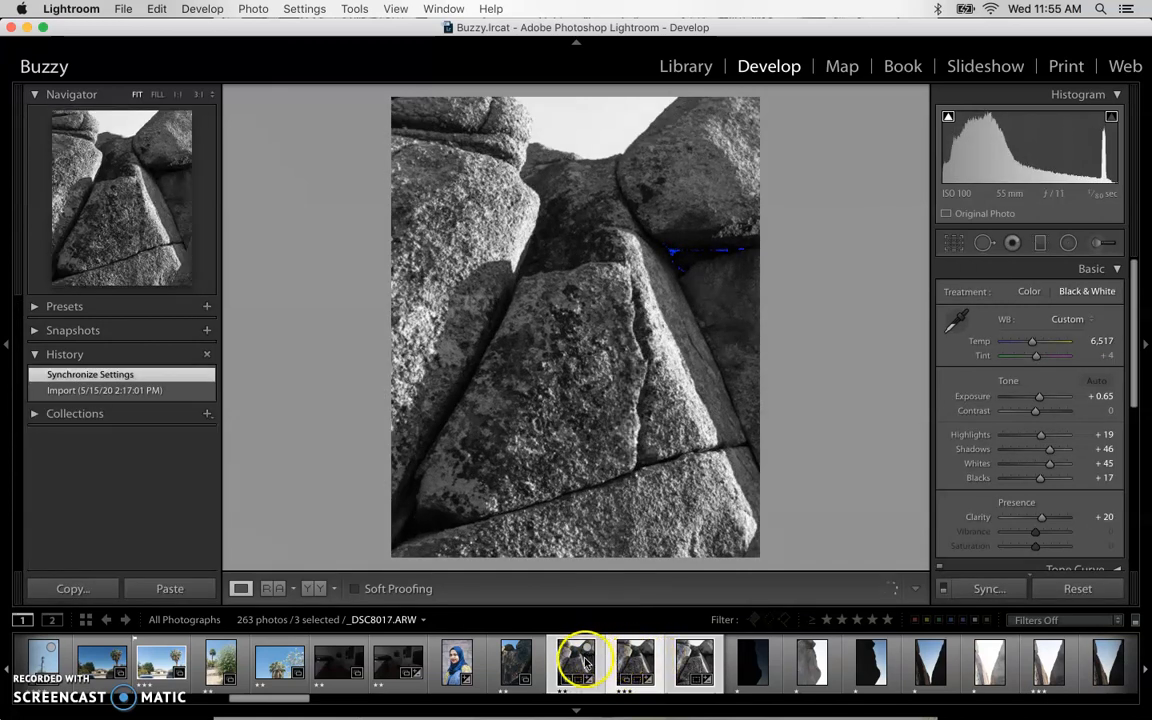
{"action": "left_click", "coordinate": [697, 662]}
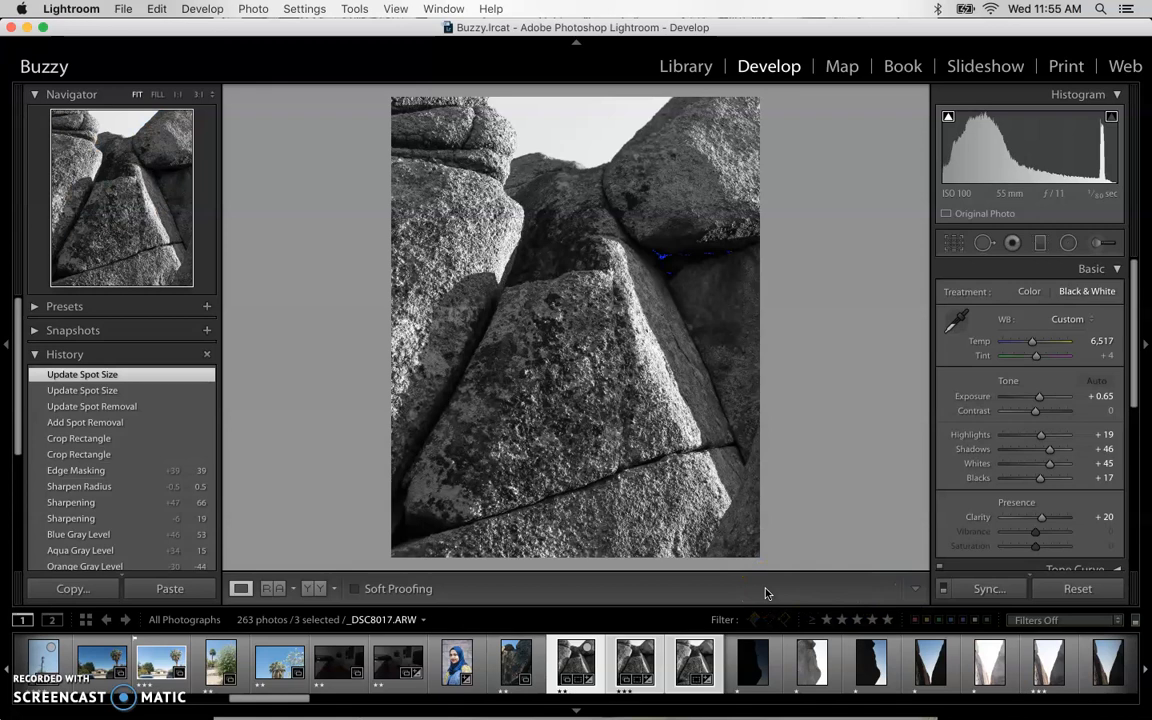
{"action": "left_click", "coordinate": [693, 658]}
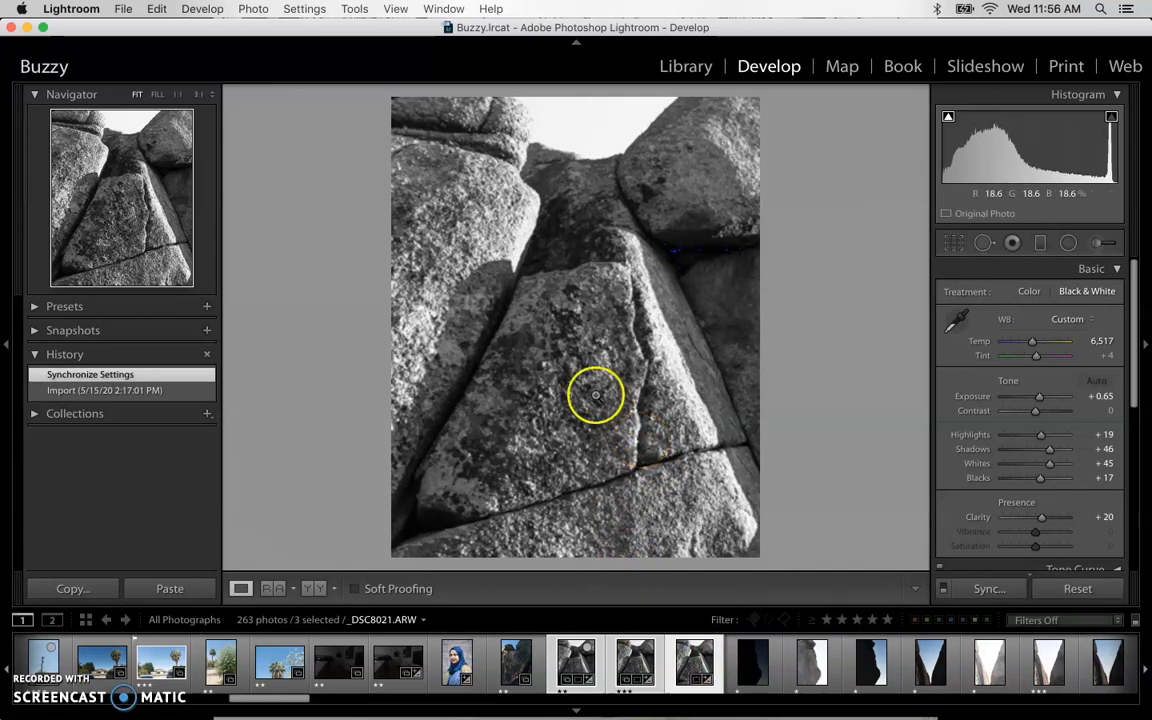
{"action": "left_click", "coordinate": [630, 660]}
{"action": "left_click", "coordinate": [575, 662]}
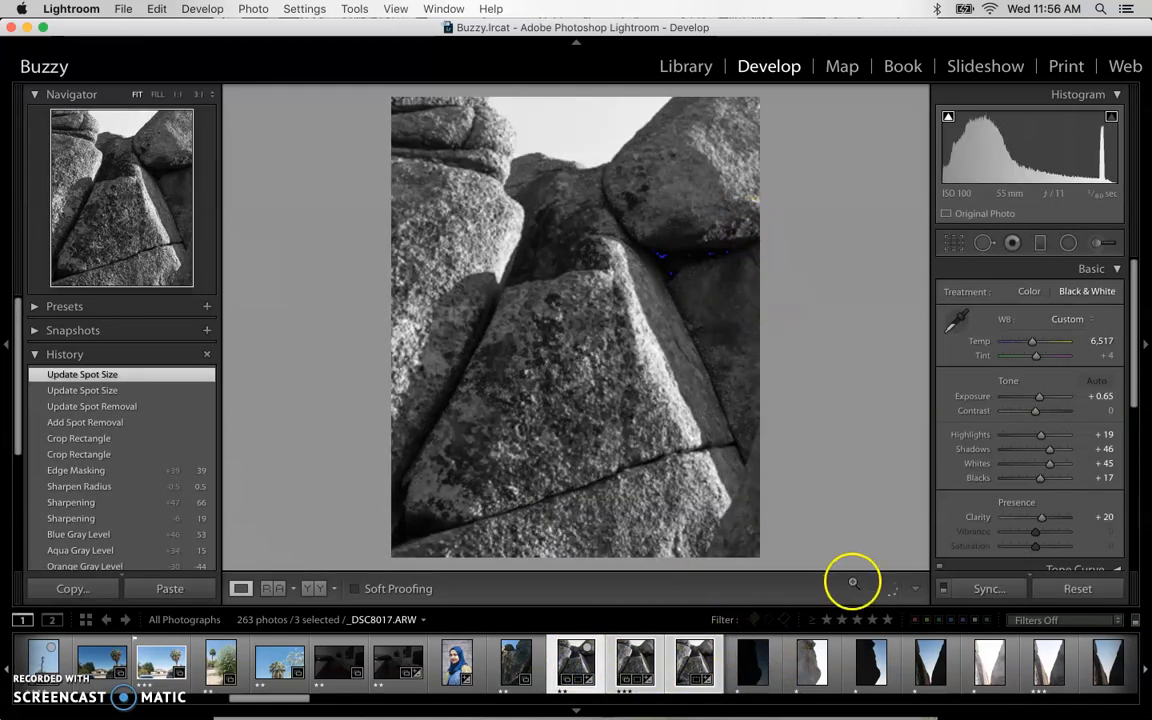
{"action": "left_click", "coordinate": [748, 660]}
{"action": "left_click", "coordinate": [577, 660]}
{"action": "left_click", "coordinate": [572, 658]}
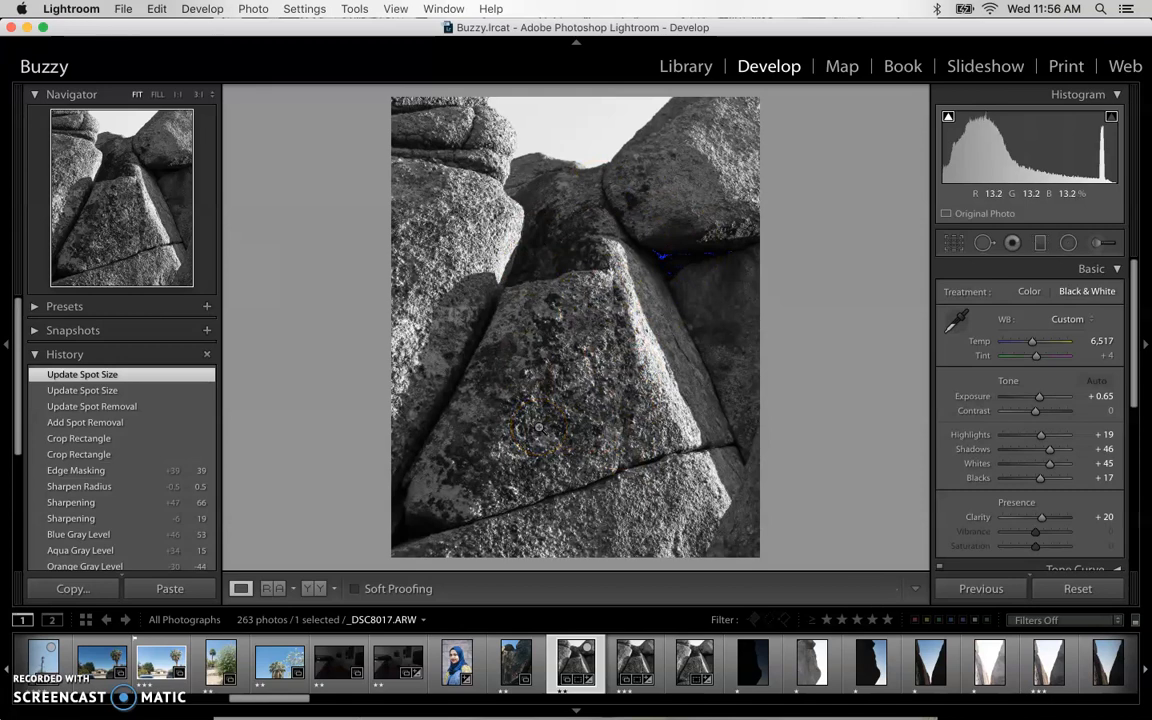
{"action": "key", "text": "Right"}
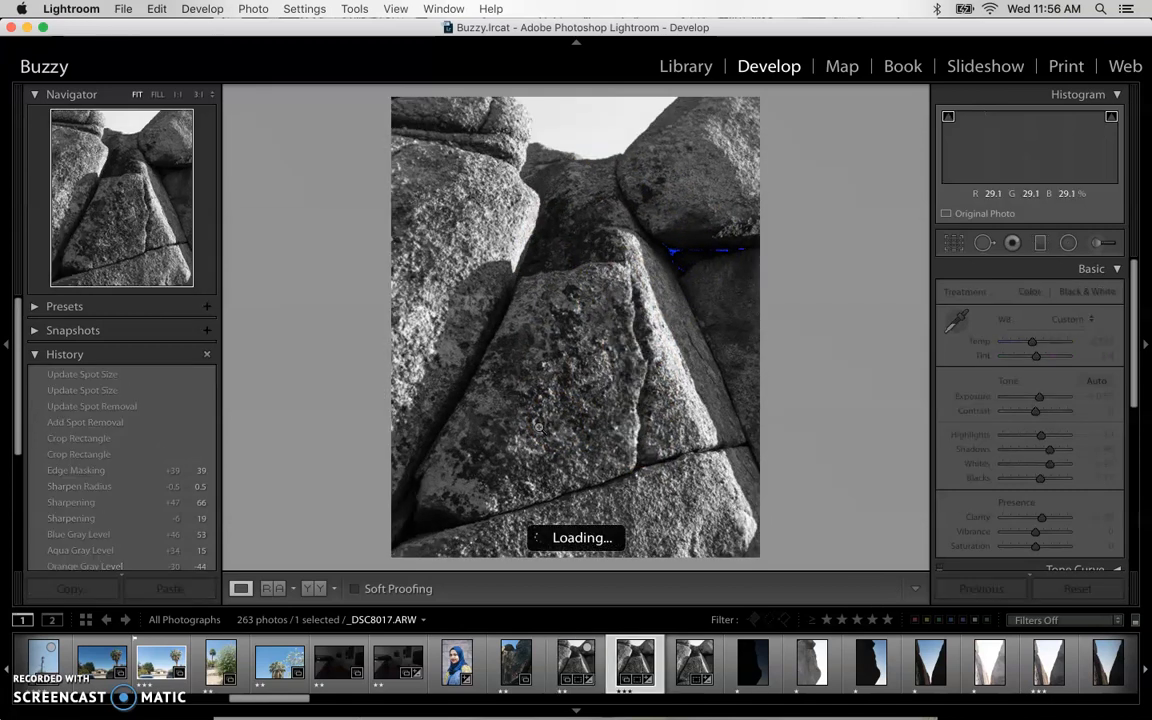
{"action": "key", "text": "Right"}
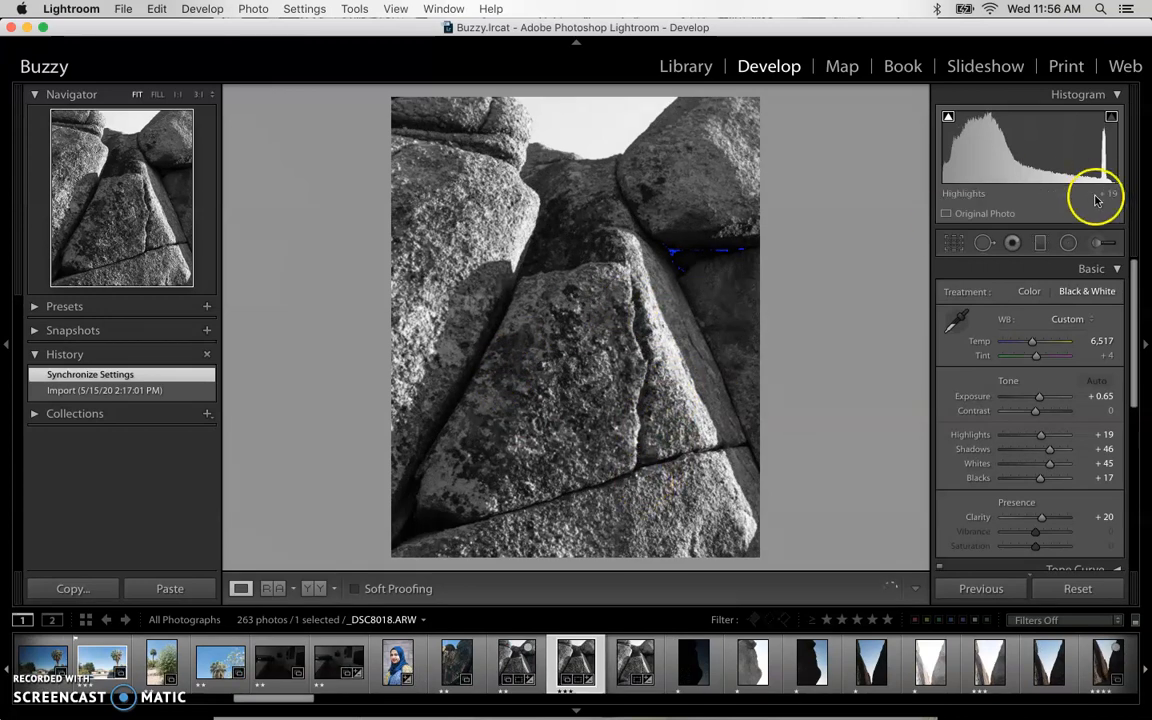
In _DSC8018.ARW, move the synchronized clone spot onto the central crack, add a size 81 clone spot there, and finish the spot removal
{"action": "left_click", "coordinate": [982, 250]}
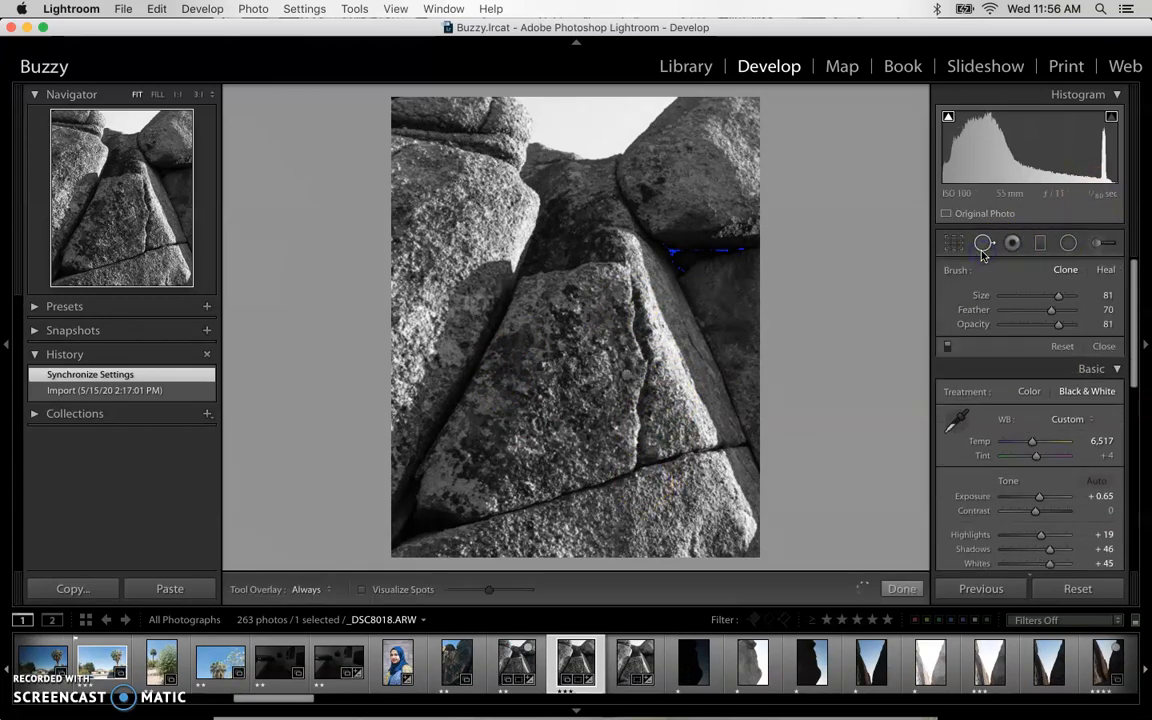
{"action": "left_click", "coordinate": [626, 375]}
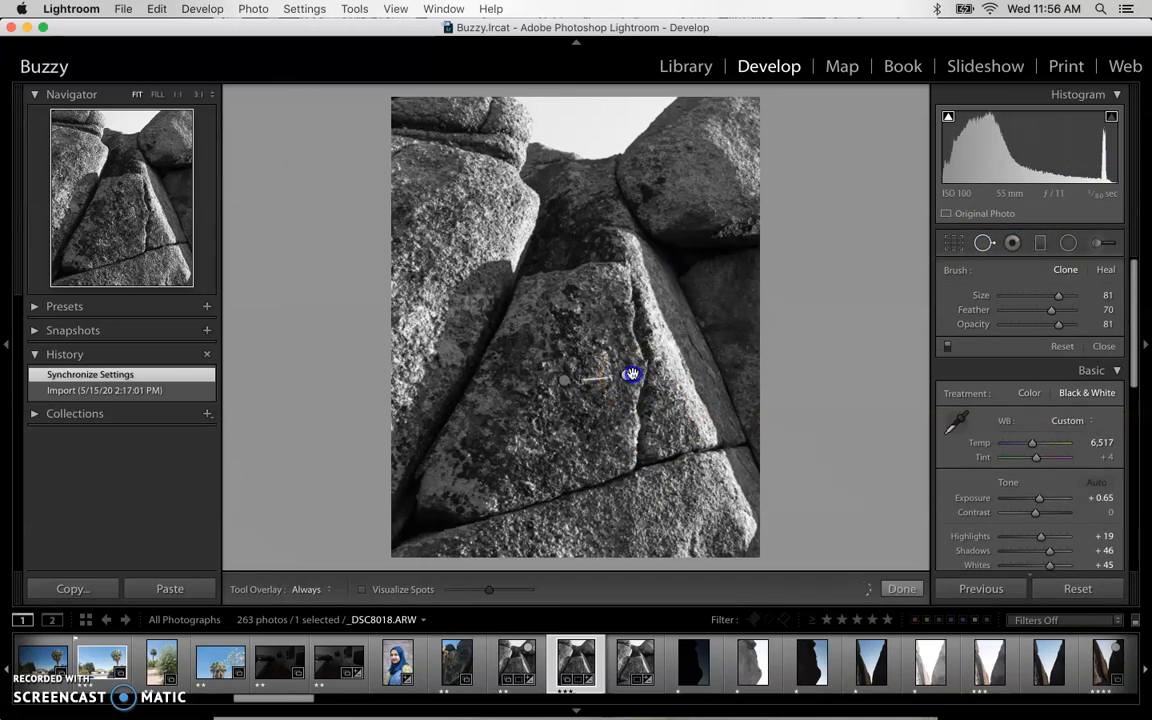
{"action": "left_click", "coordinate": [624, 376]}
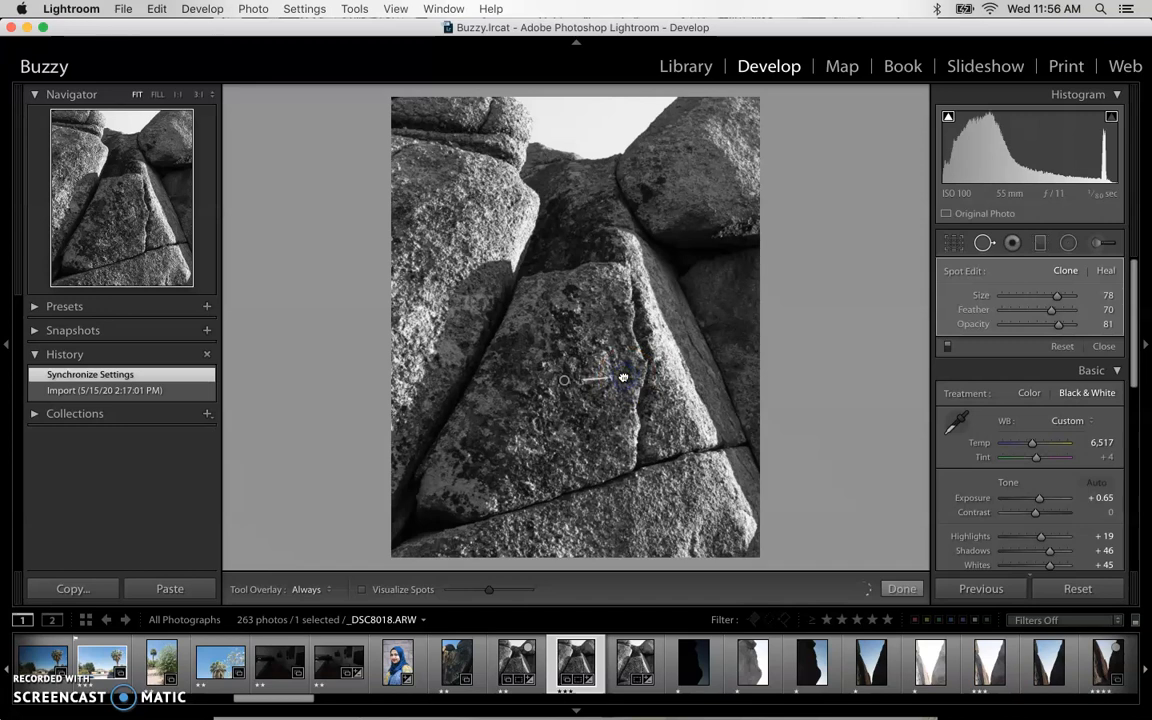
{"action": "mouse_move", "coordinate": [623, 377]}
{"action": "left_mouse_down"}
{"action": "mouse_move", "coordinate": [638, 363]}
{"action": "mouse_move", "coordinate": [627, 375]}
{"action": "left_mouse_up"}
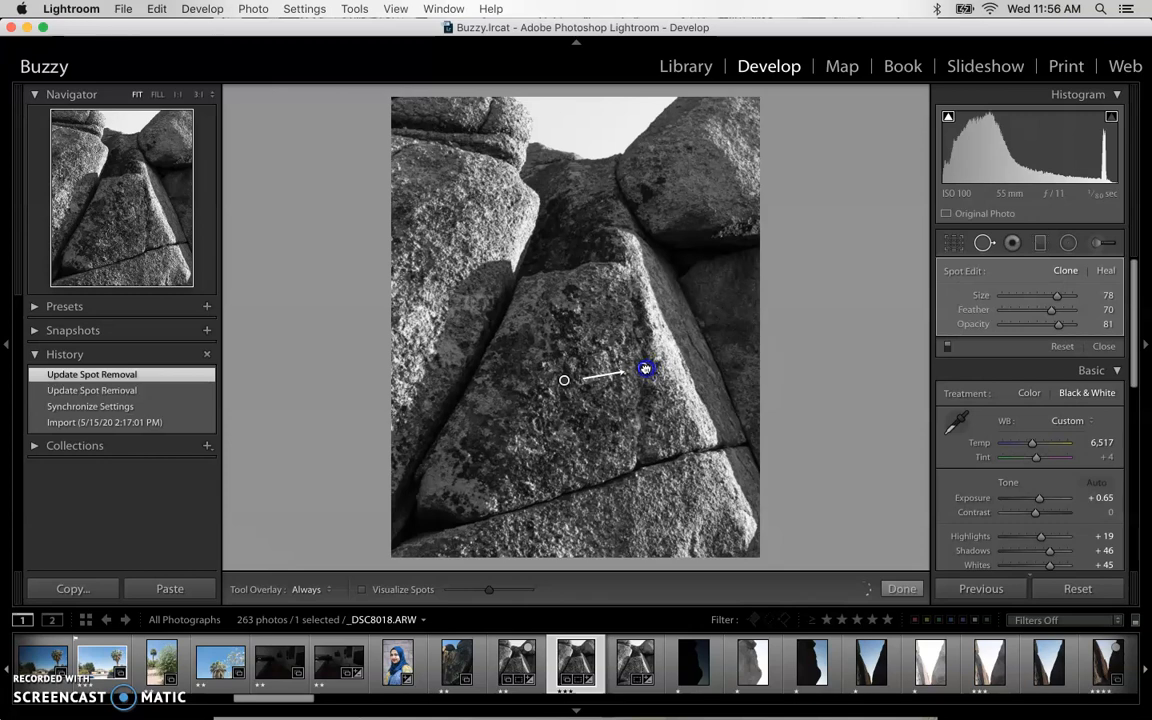
{"action": "key", "text": "Delete"}
{"action": "left_click", "coordinate": [645, 369]}
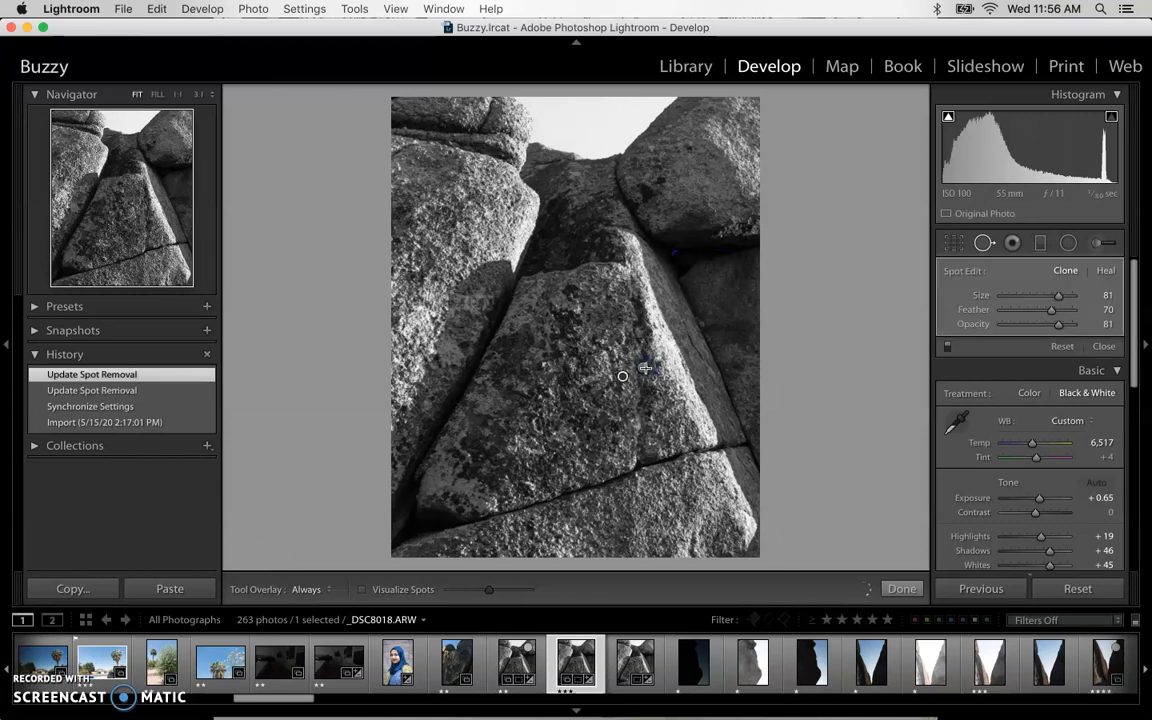
{"action": "left_click", "coordinate": [892, 589]}
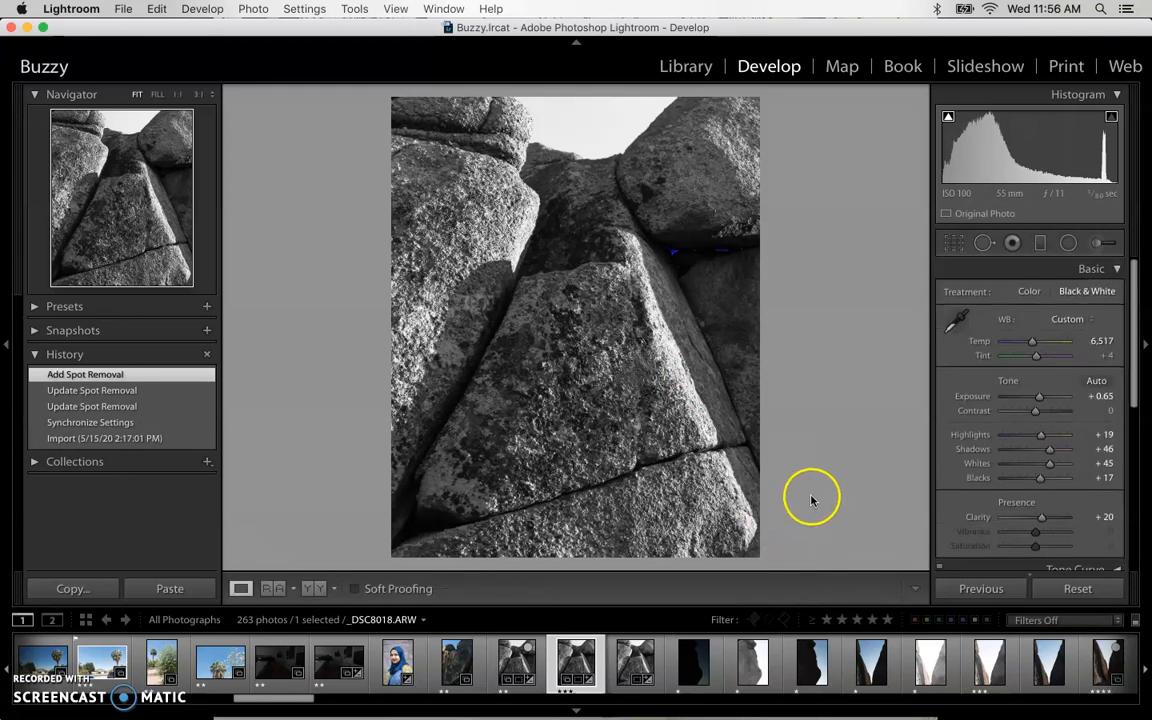
Reposition the synchronized clone spot over the central rock's crack in _DSC8021.ARW and finish the spot removal
{"action": "left_click", "coordinate": [634, 665]}
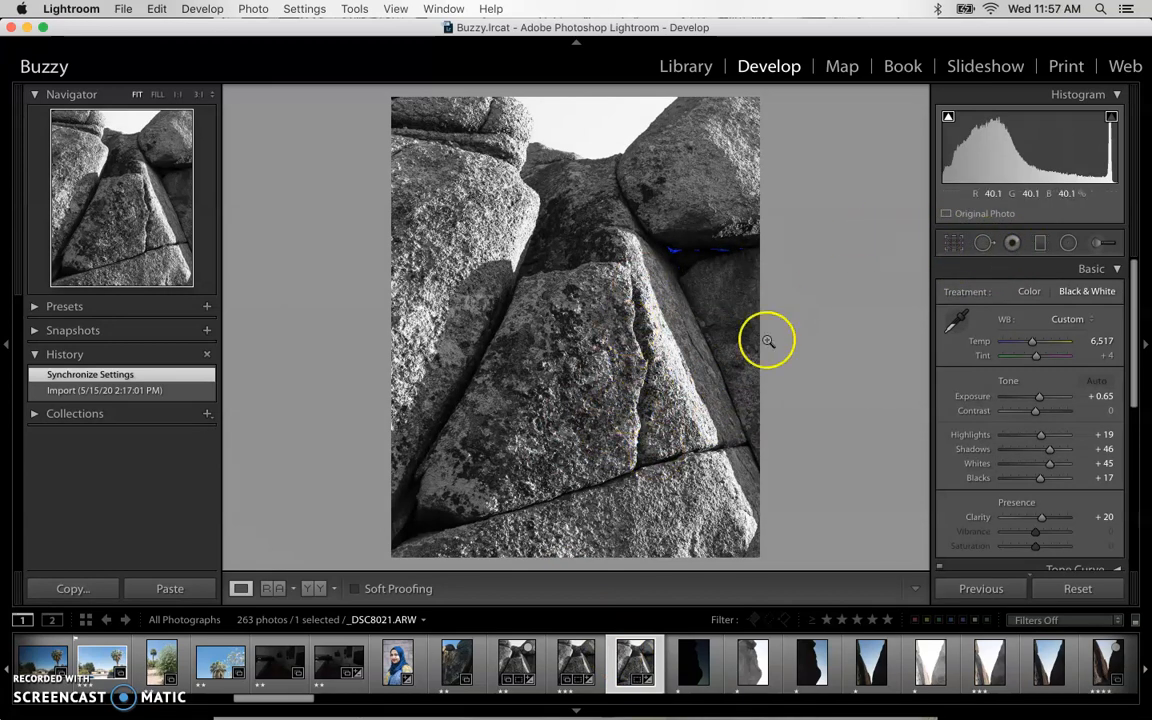
{"action": "left_click", "coordinate": [985, 242]}
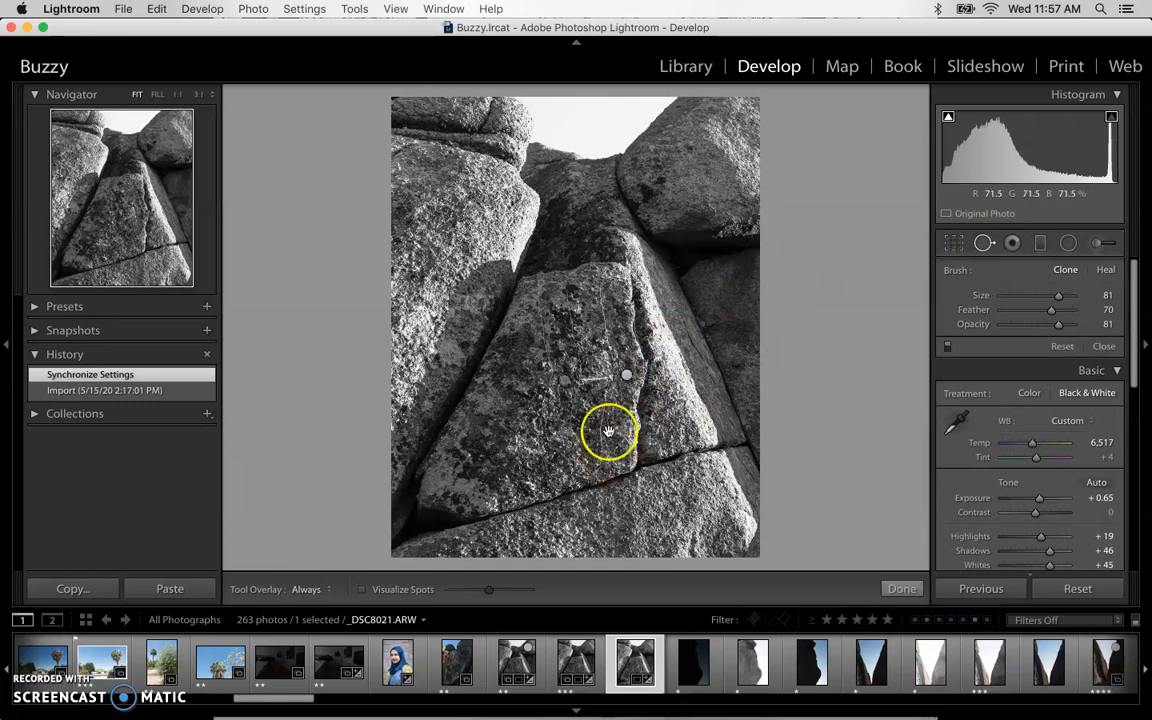
{"action": "mouse_move", "coordinate": [626, 377]}
{"action": "left_mouse_down"}
{"action": "mouse_move", "coordinate": [650, 370]}
{"action": "mouse_move", "coordinate": [641, 391]}
{"action": "left_mouse_up"}
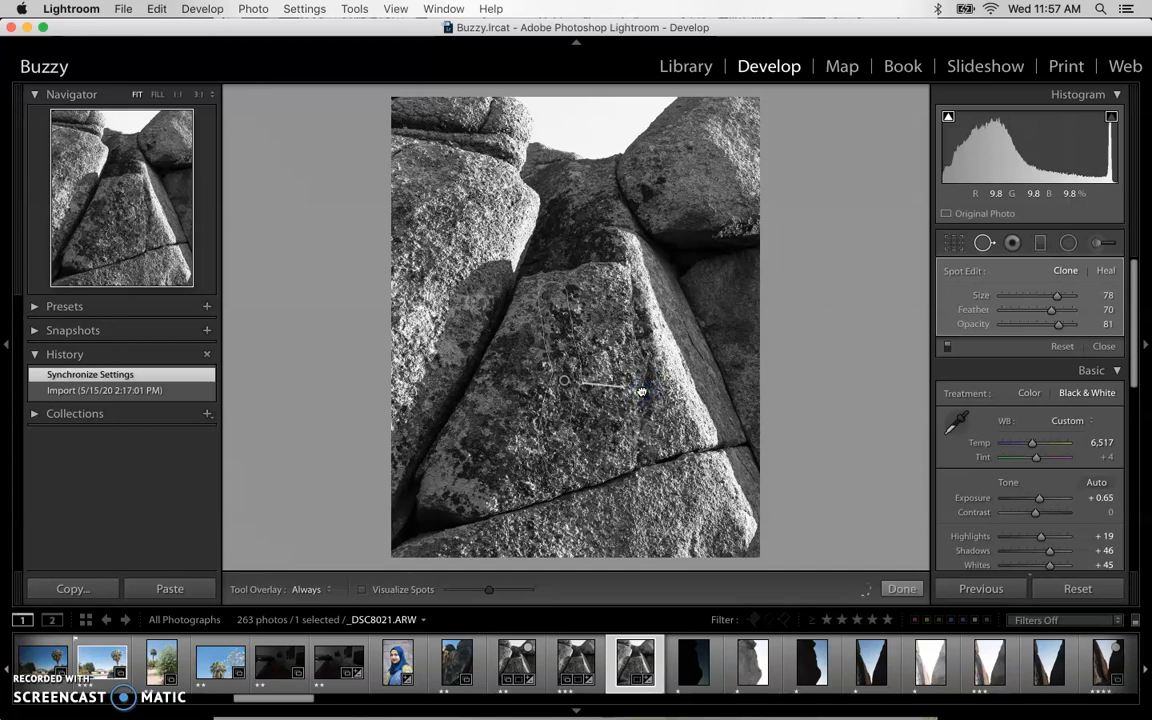
{"action": "left_click_drag", "start_coordinate": [641, 391], "coordinate": [641, 389]}
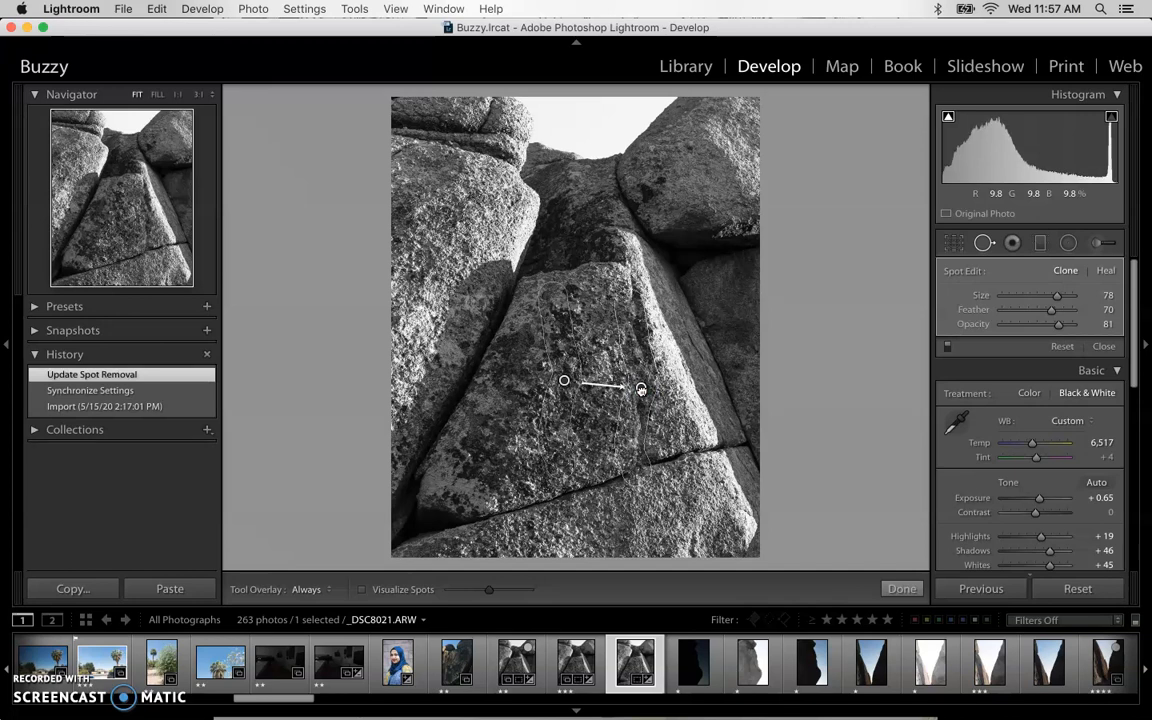
{"action": "left_click", "coordinate": [899, 588]}
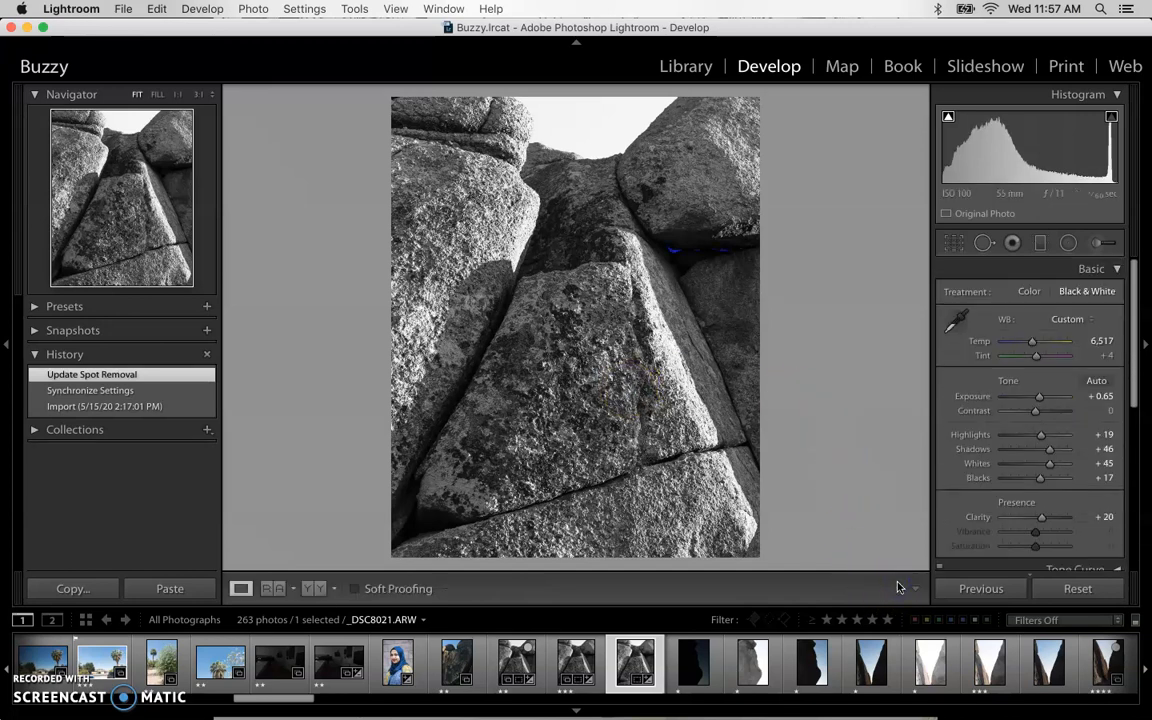